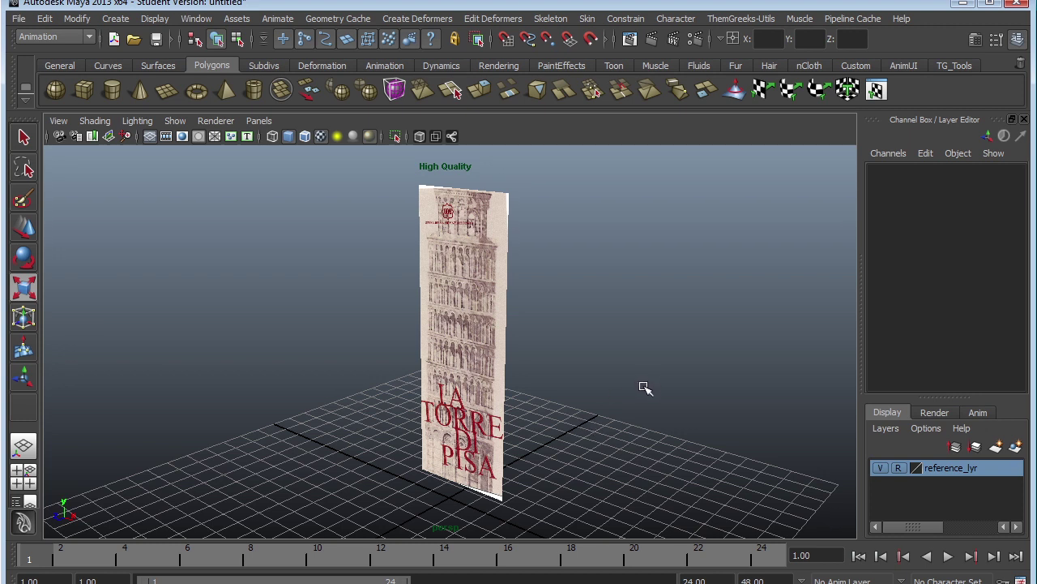
Enter LeaningTower_v1_finishedReferencePlane as the file name for saving the scene in the LeaningTower project's scenes folder.
left_click(17, 18)
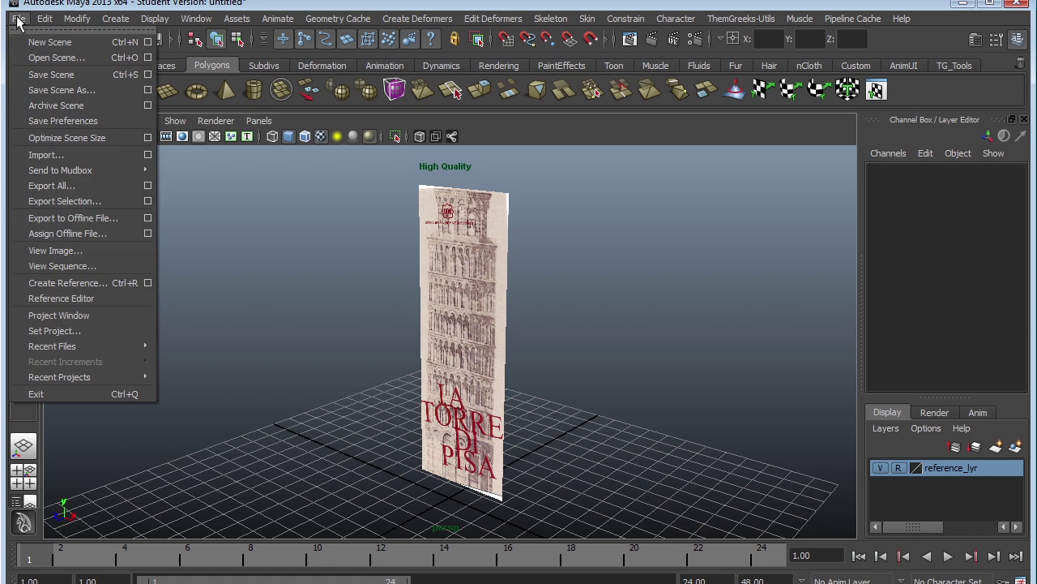
left_click(50, 89)
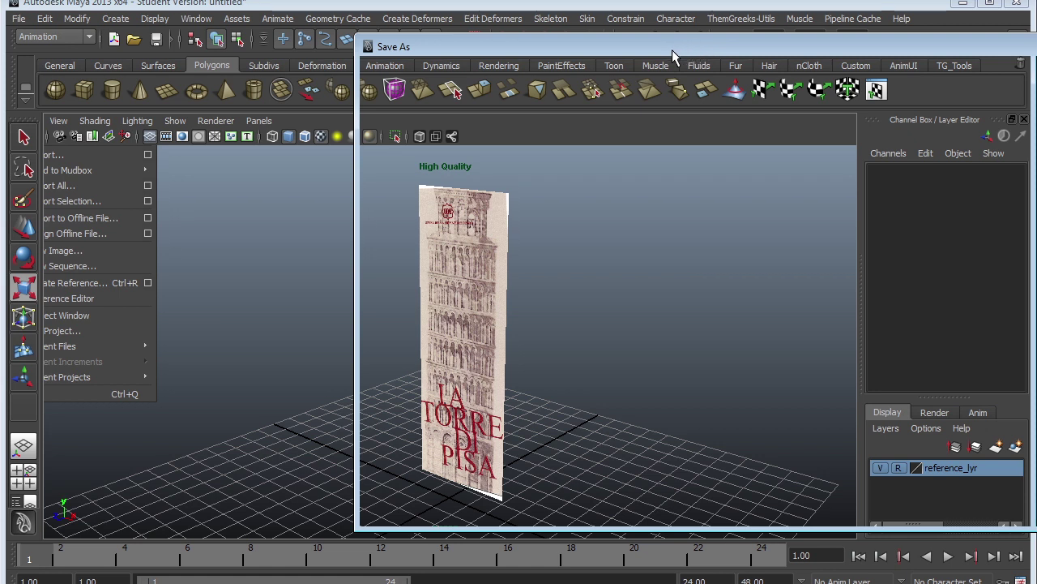
left_click_drag(652, 44, 457, 55)
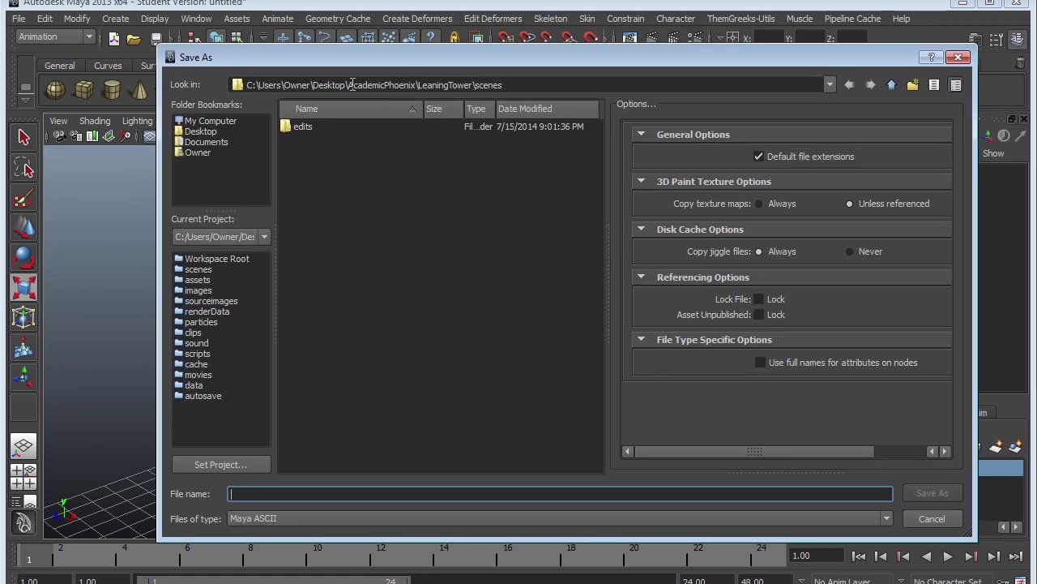
left_click_drag(417, 85, 530, 83)
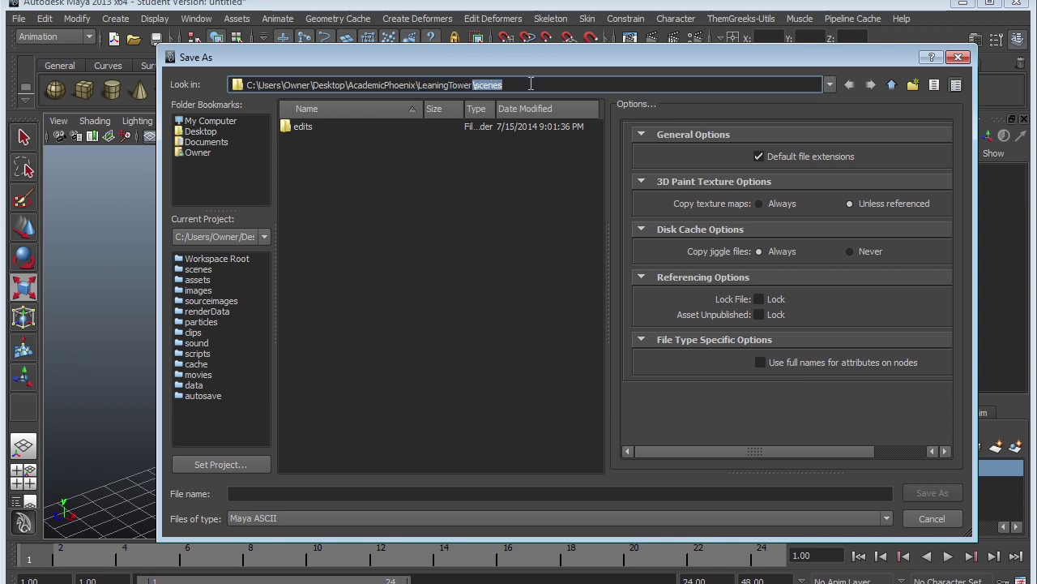
left_click(530, 84)
left_click(284, 493)
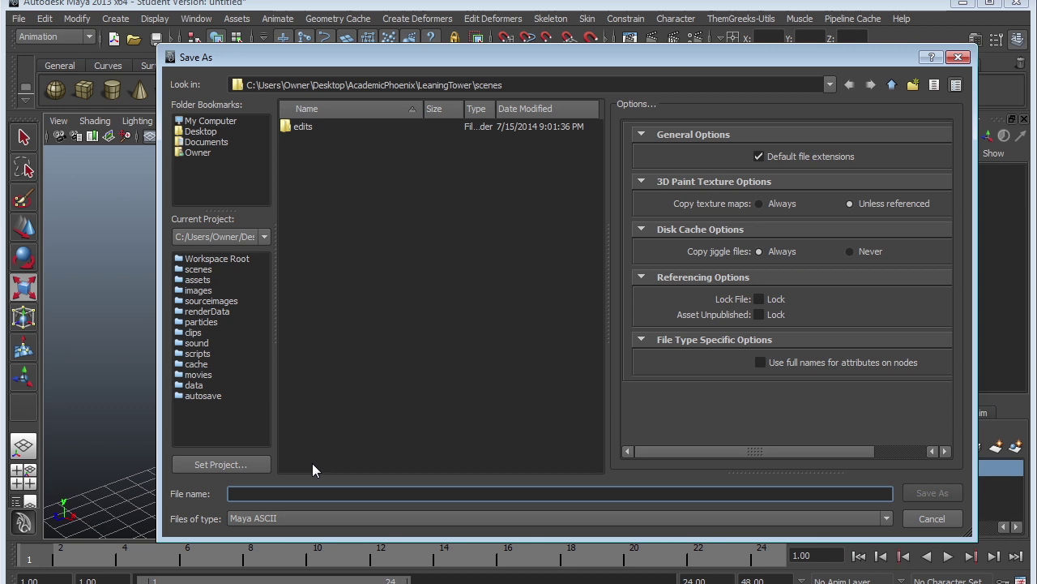
type("LeaningTower")
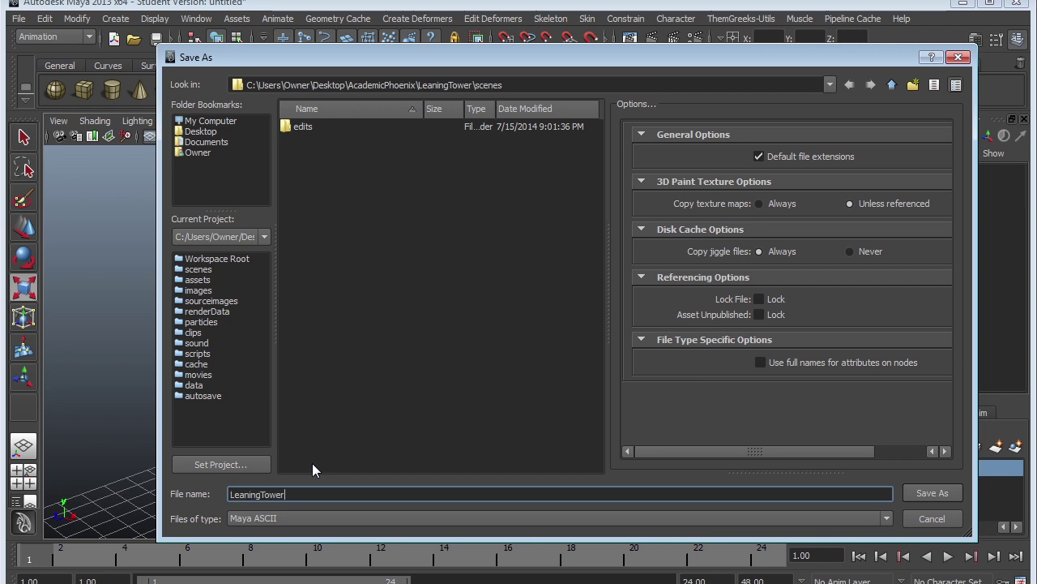
type("_v1_")
type("comp")
key("BackSpace")
key("BackSpace")
key("BackSpace")
type("inishedReferencePlane")
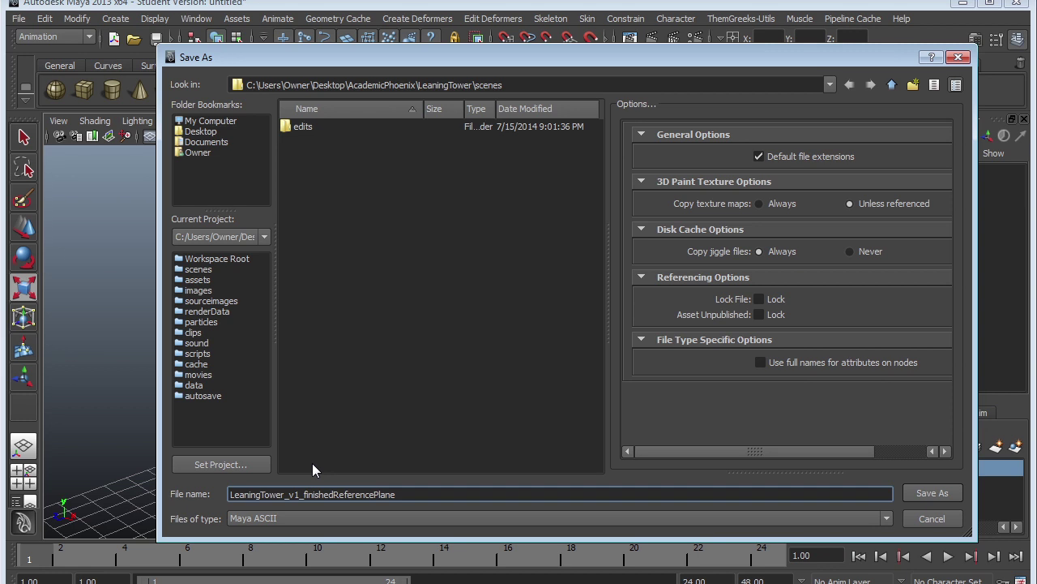
Set the file type to Maya Binary and save the scene.
left_click(262, 519)
left_click(258, 544)
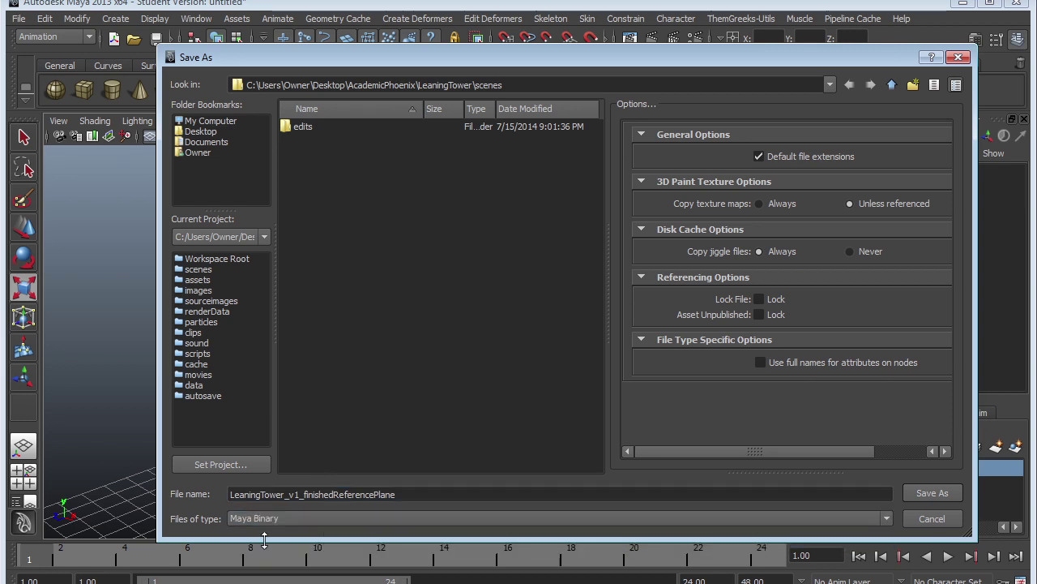
left_click(263, 519)
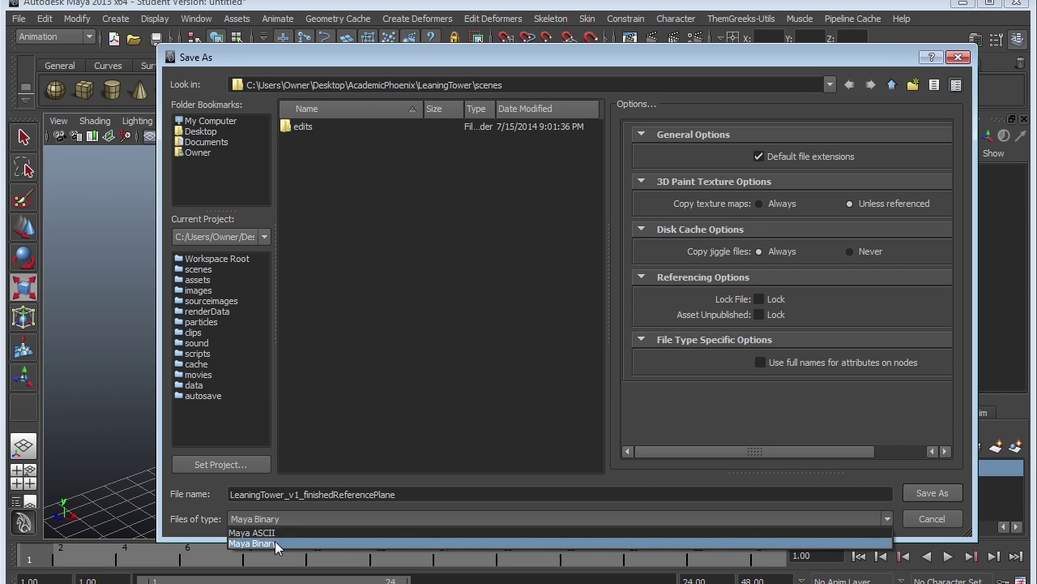
left_click(271, 541)
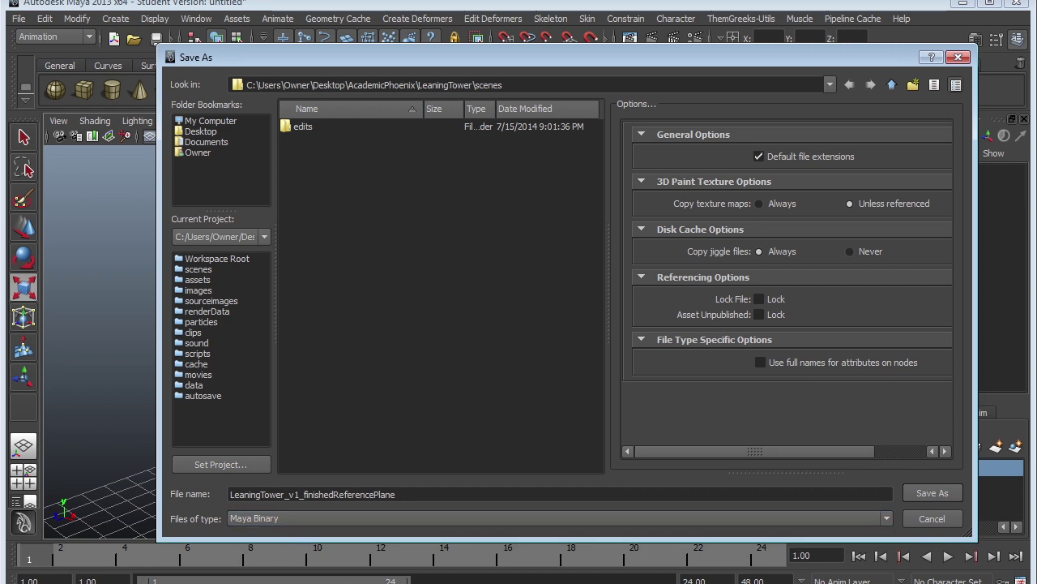
left_click(933, 493)
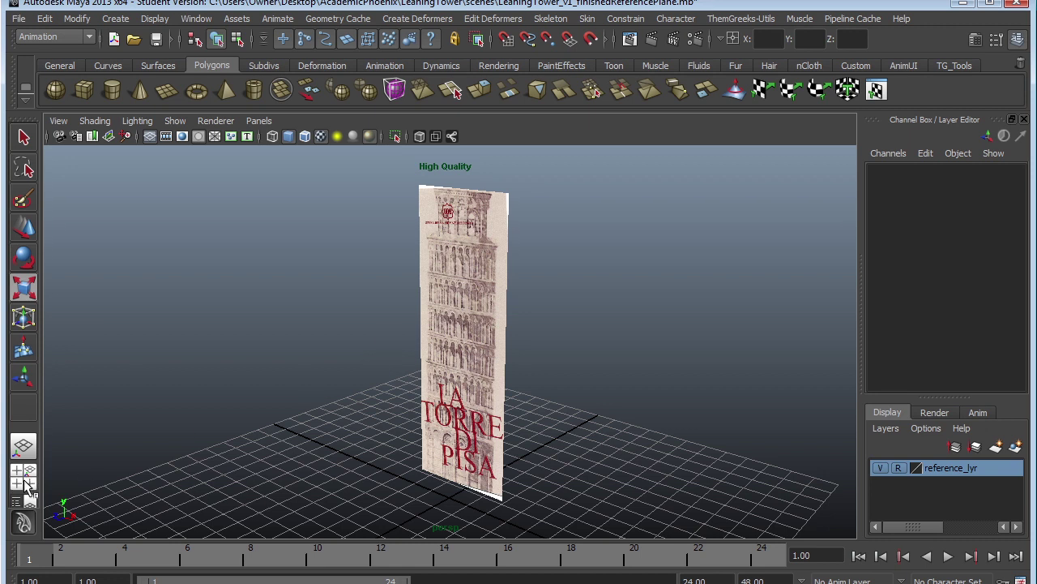
Switch to the four-view layout and display the reference plane textured with high-quality rendering in the front view.
left_click(23, 483)
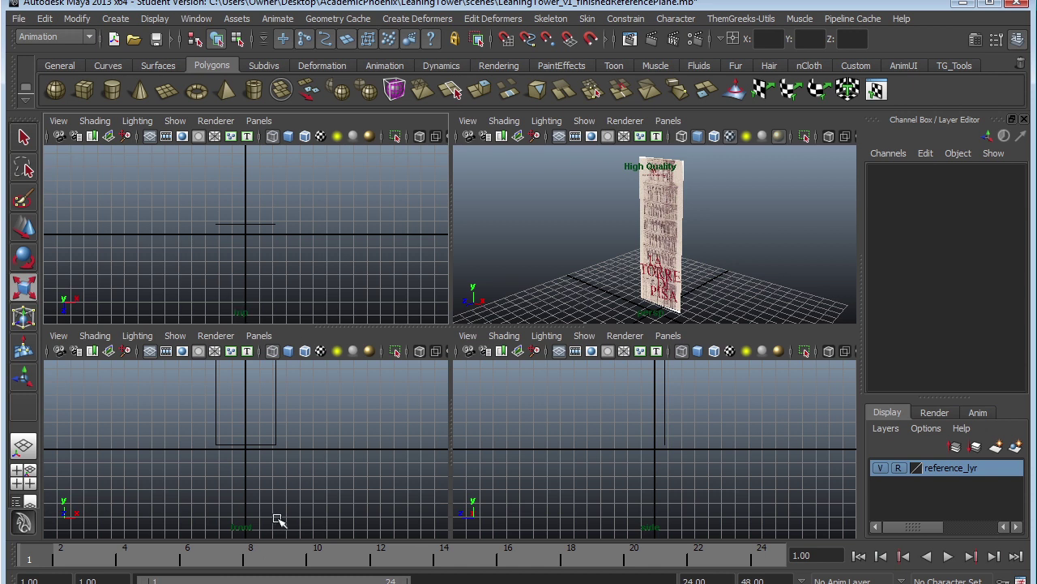
middle_click_drag(258, 371, 257, 460, "alt")
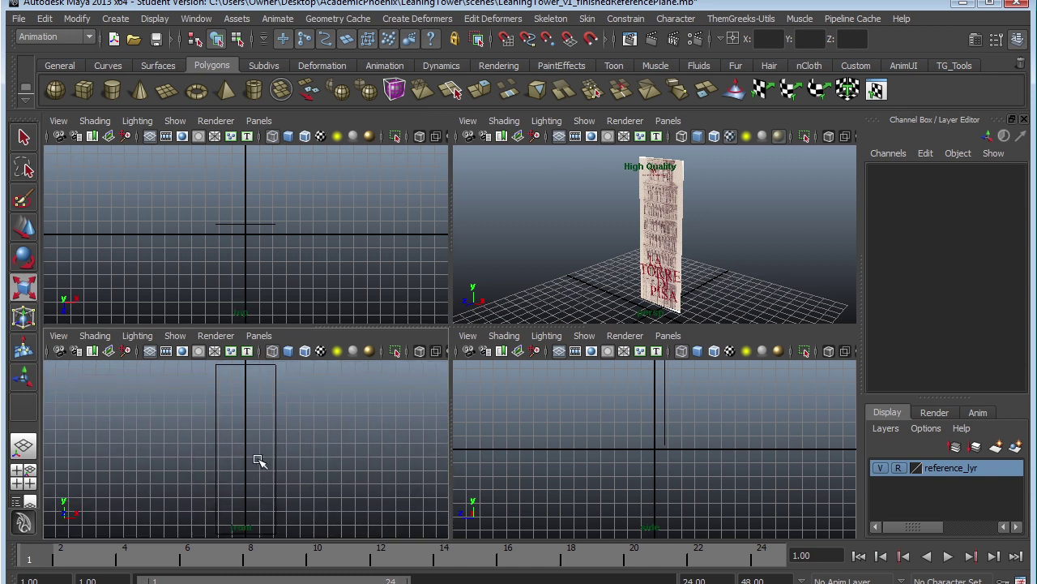
key("6")
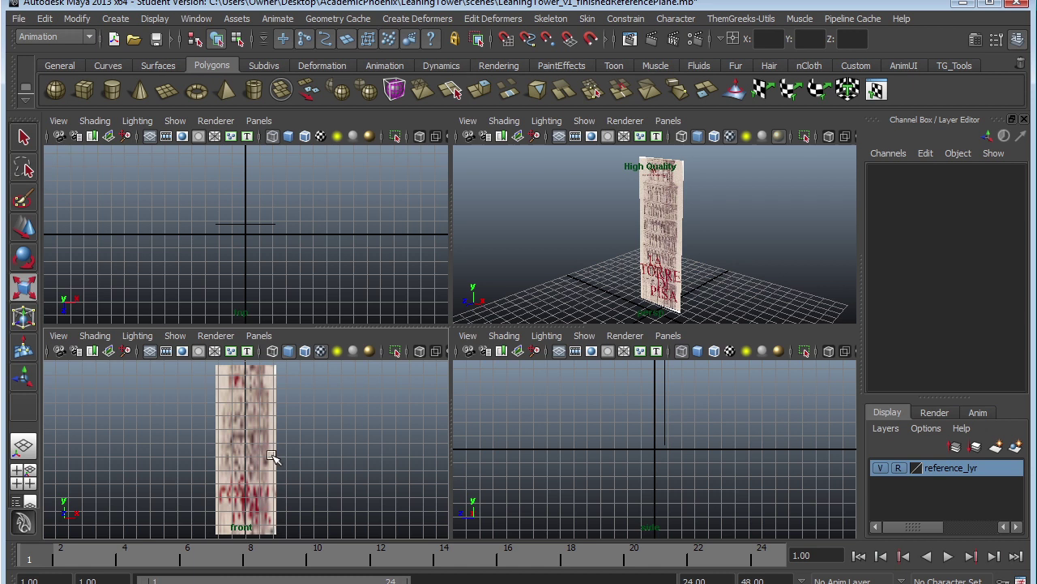
left_click(371, 351)
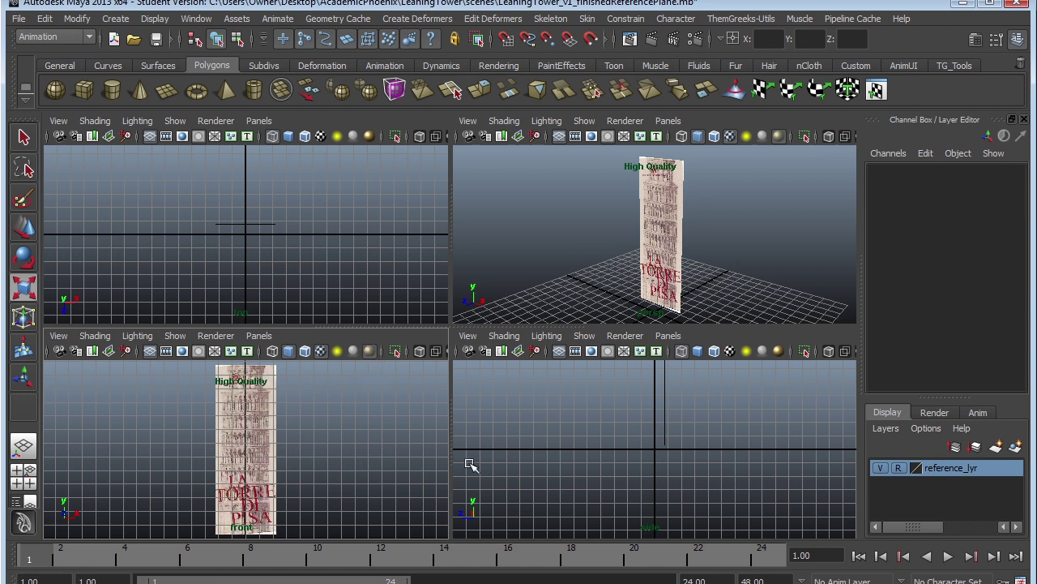
Frame the reference plane more closely in the side and top views.
middle_click_drag(731, 431, 704, 435, "alt")
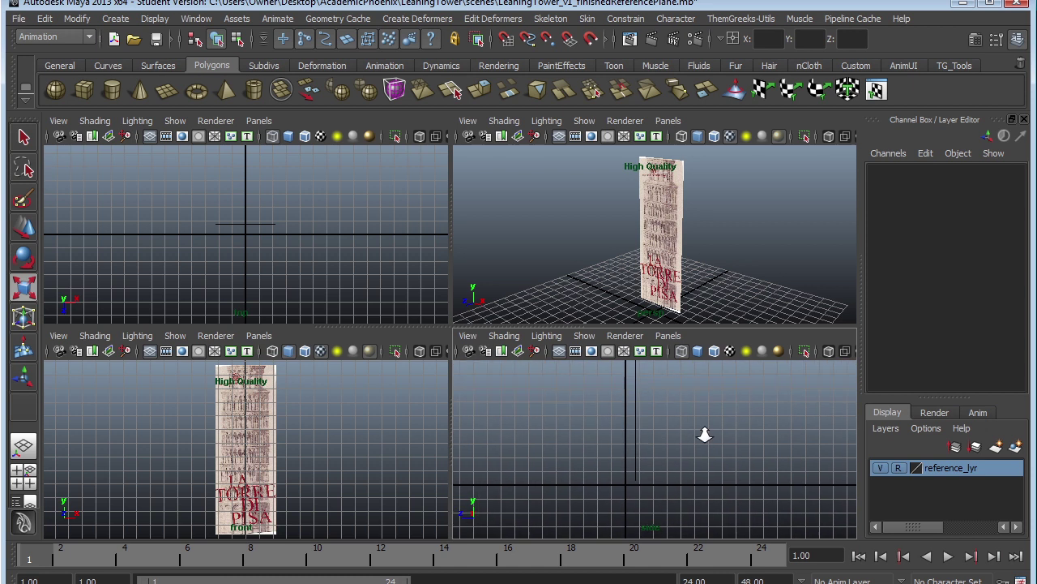
right_click_drag(704, 436, 786, 510, "alt")
middle_click_drag(642, 456, 711, 484, "alt")
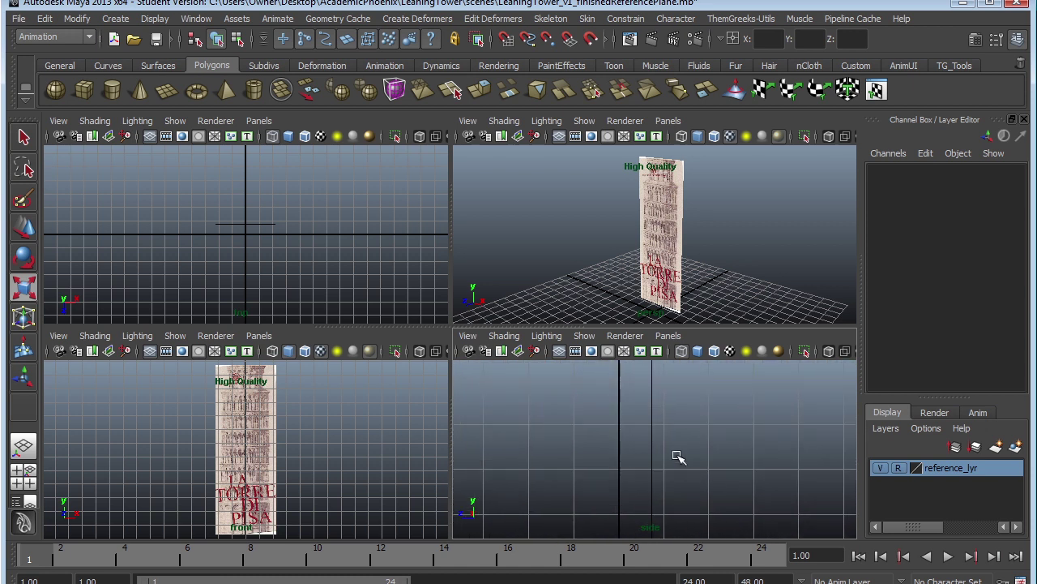
middle_click_drag(276, 236, 406, 304, "alt")
right_click_drag(406, 304, 438, 317, "alt")
middle_click_drag(370, 301, 303, 281, "alt")
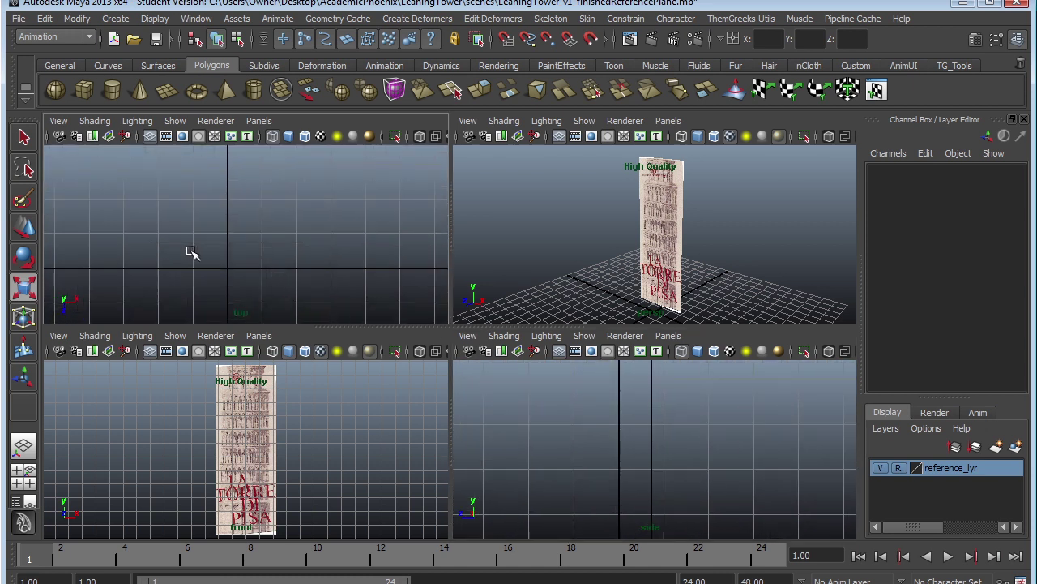
right_click_drag(198, 234, 338, 264, "alt")
middle_click_drag(222, 256, 293, 248, "alt")
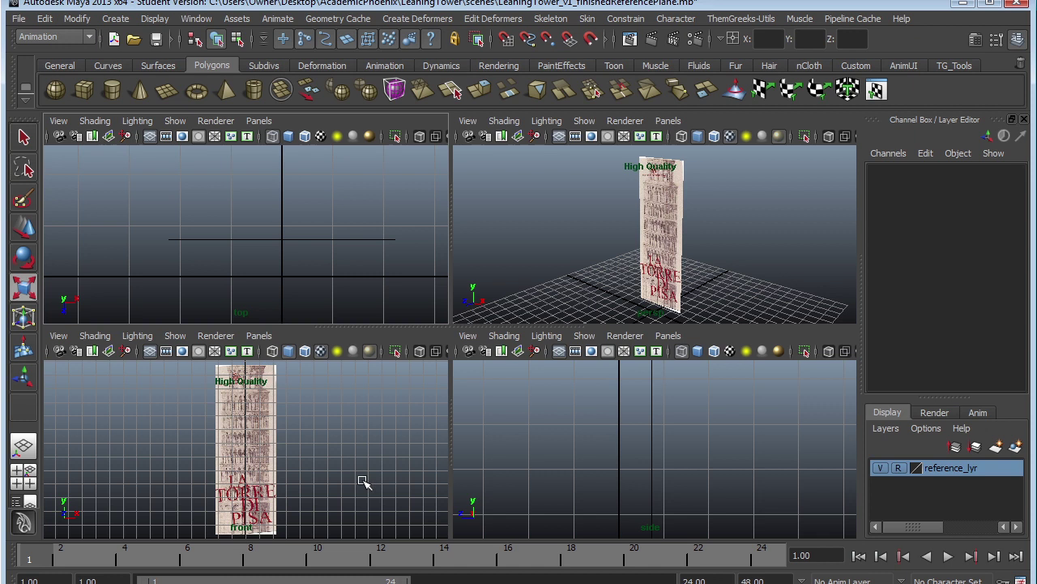
Examine the lower floors of the tower reference image in an enlarged front view.
key("space")
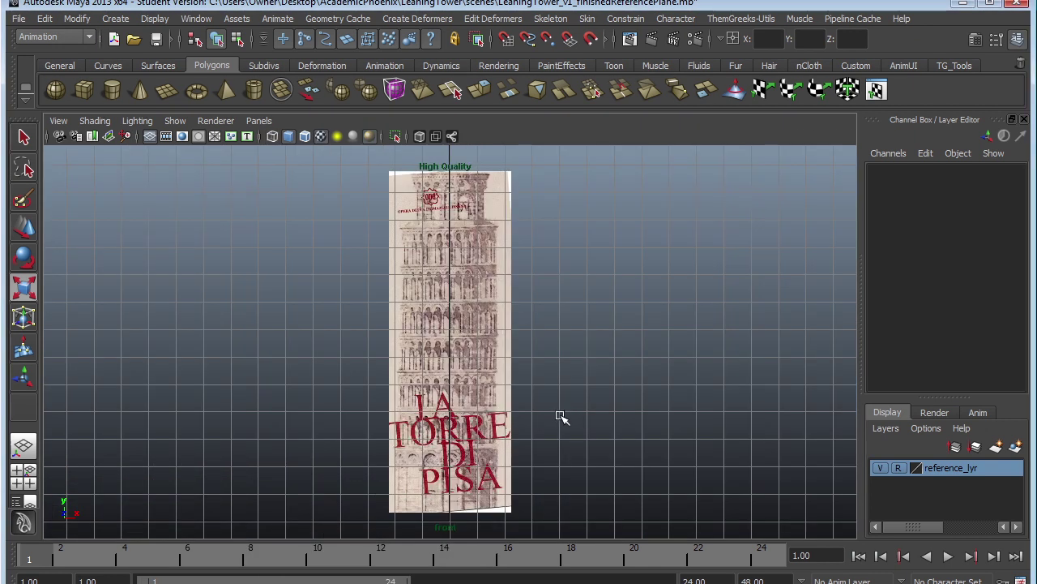
middle_click_drag(602, 378, 570, 368, "alt")
right_click_drag(583, 374, 723, 425, "alt")
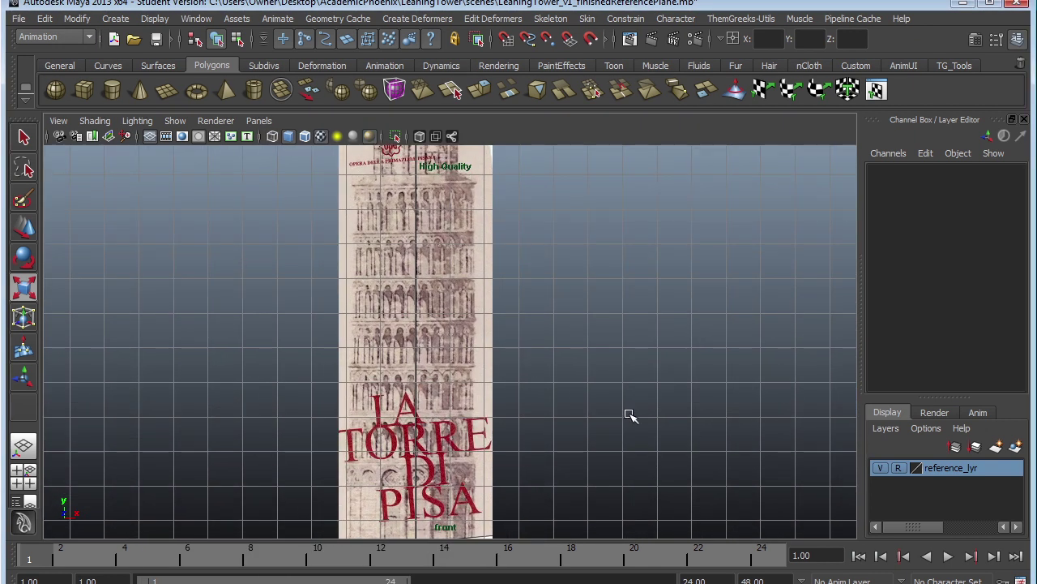
middle_click_drag(600, 424, 611, 348, "alt")
right_click_drag(438, 332, 717, 421, "alt")
middle_click_drag(591, 392, 711, 354, "alt")
key("space")
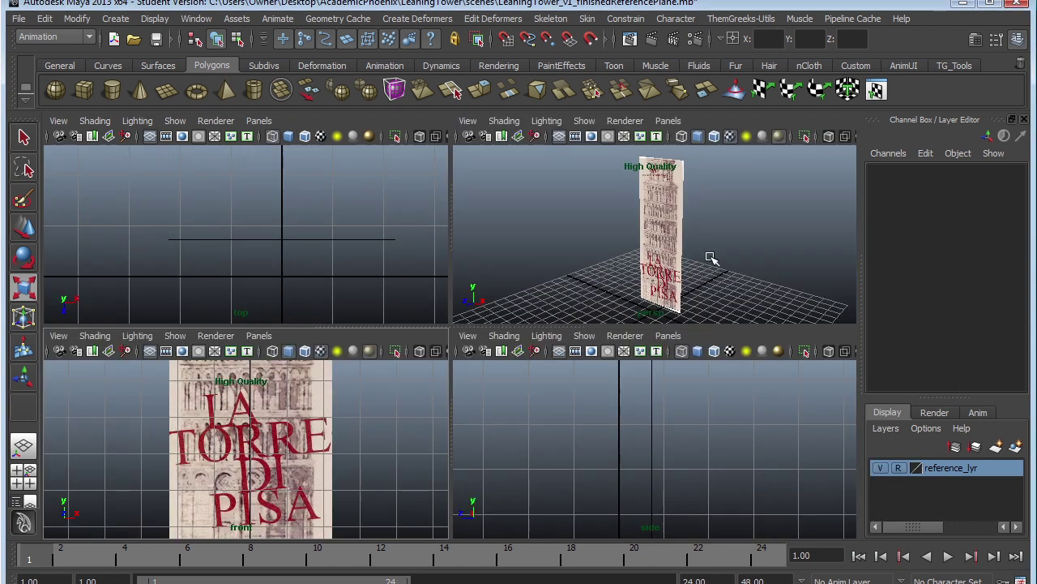
Examine the ground-floor columns and arches of the tower reference in the perspective view.
key("space")
left_click_drag(389, 409, 552, 392, "alt")
right_click_drag(551, 391, 616, 438, "alt")
middle_click_drag(591, 495, 506, 403, "alt")
left_click_drag(506, 403, 509, 391, "alt")
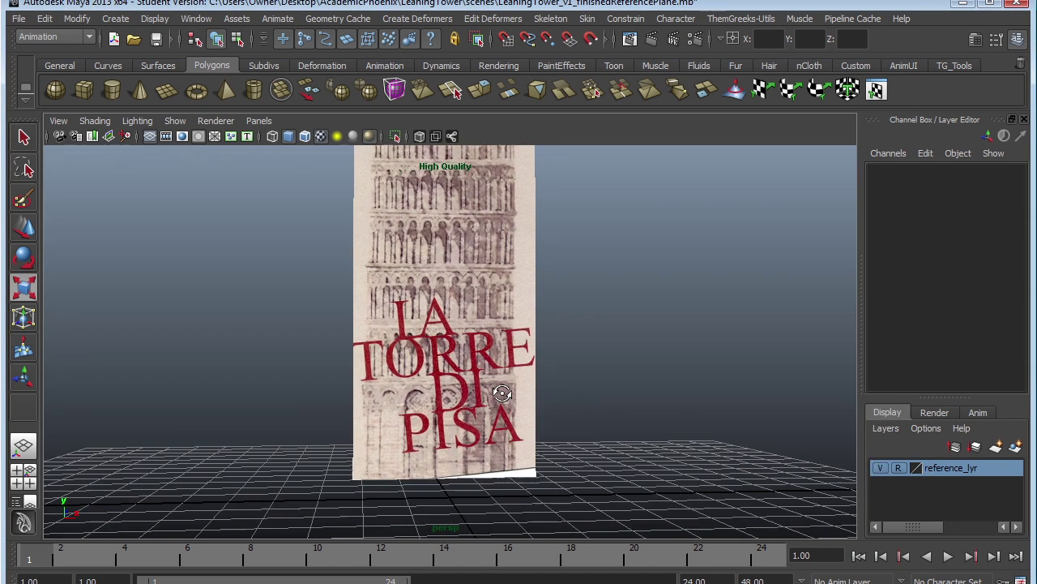
right_click_drag(527, 405, 664, 511, "alt")
middle_click_drag(575, 467, 623, 433, "alt")
middle_click_drag(565, 365, 558, 331, "alt")
right_click_drag(557, 331, 627, 414, "alt")
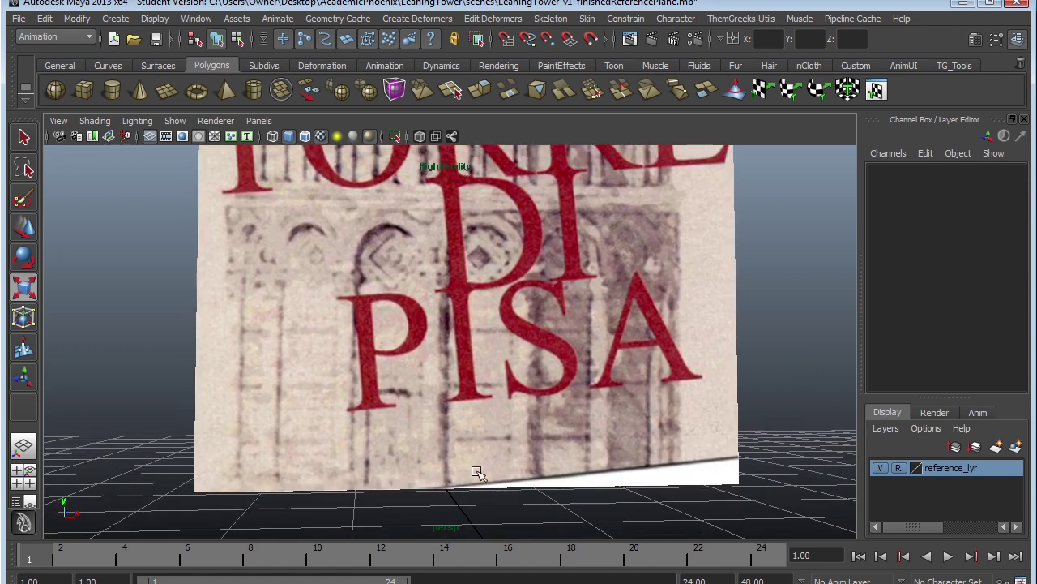
left_click_drag(656, 359, 625, 378, "alt")
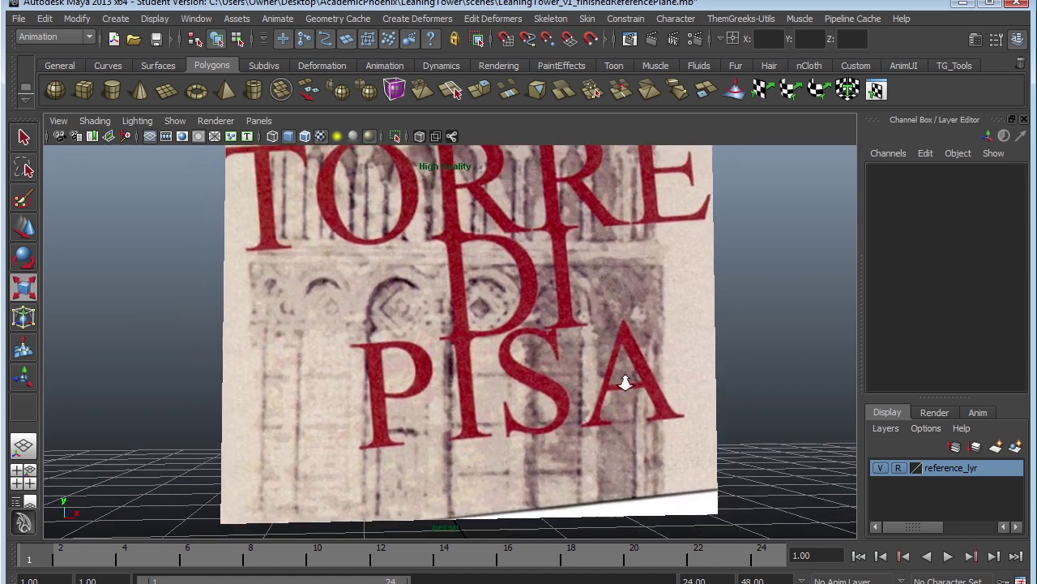
right_click_drag(644, 398, 595, 351, "alt")
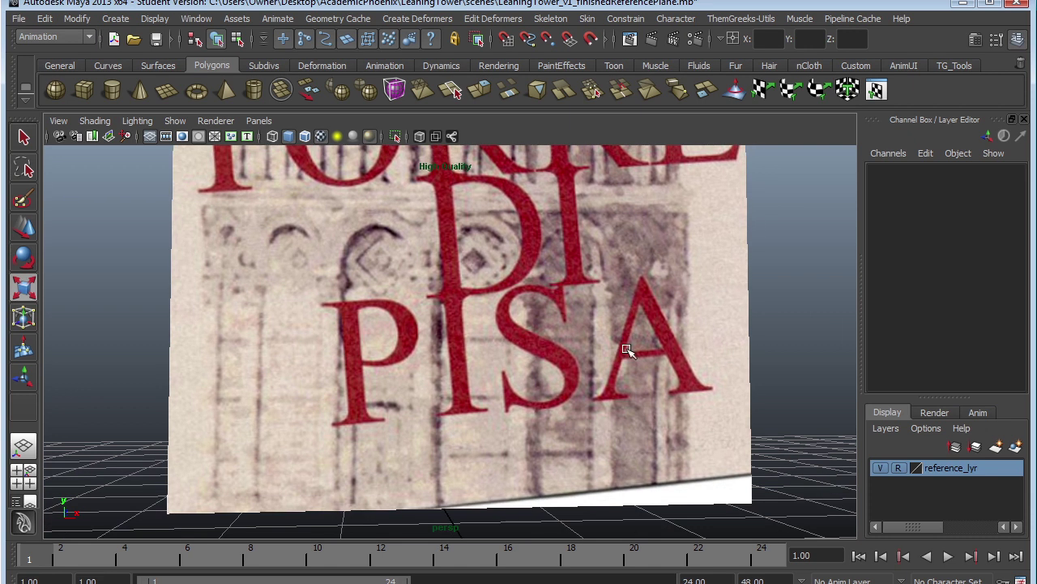
right_click_drag(740, 347, 414, 225, "alt")
middle_click_drag(527, 304, 546, 470, "alt")
right_click_drag(664, 421, 484, 317, "alt")
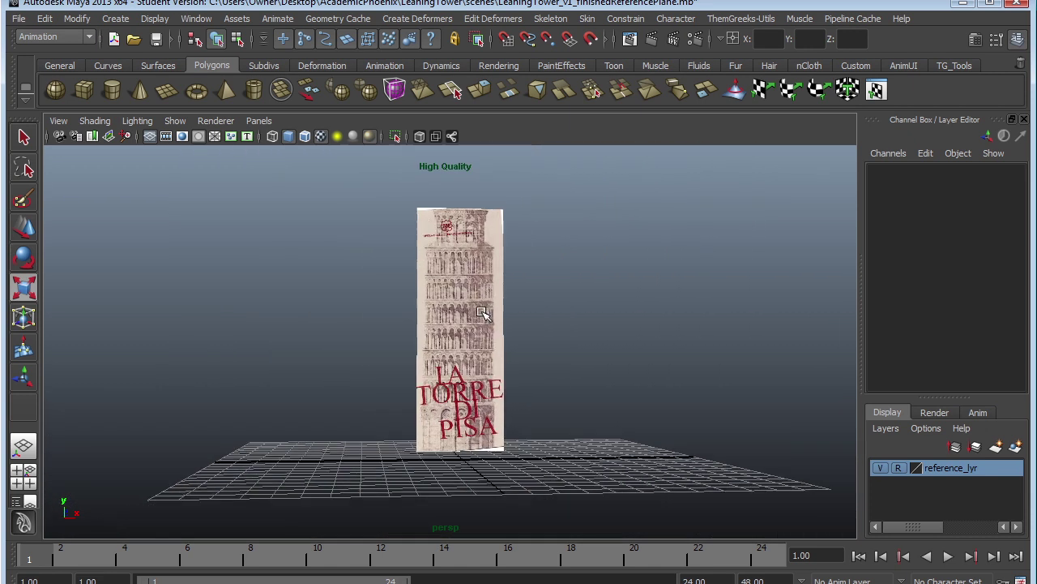
middle_click_drag(505, 326, 495, 299, "alt")
right_click_drag(495, 299, 801, 484, "alt")
right_click_drag(539, 423, 681, 495, "alt")
middle_click_drag(681, 496, 632, 283, "alt")
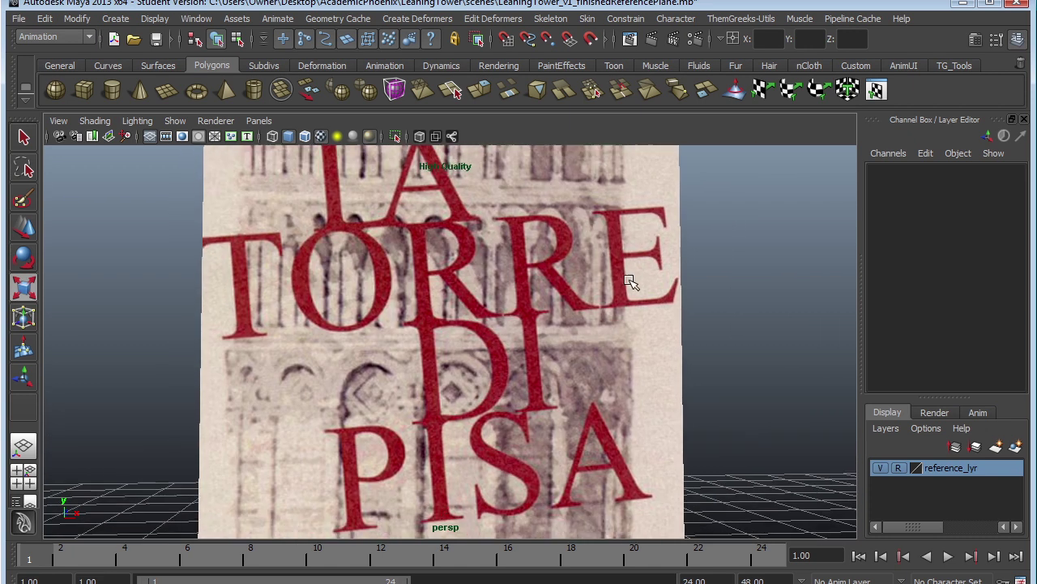
right_click_drag(619, 333, 668, 450, "alt")
middle_click_drag(668, 450, 659, 319, "alt")
scroll(648, 321, "down", 5)
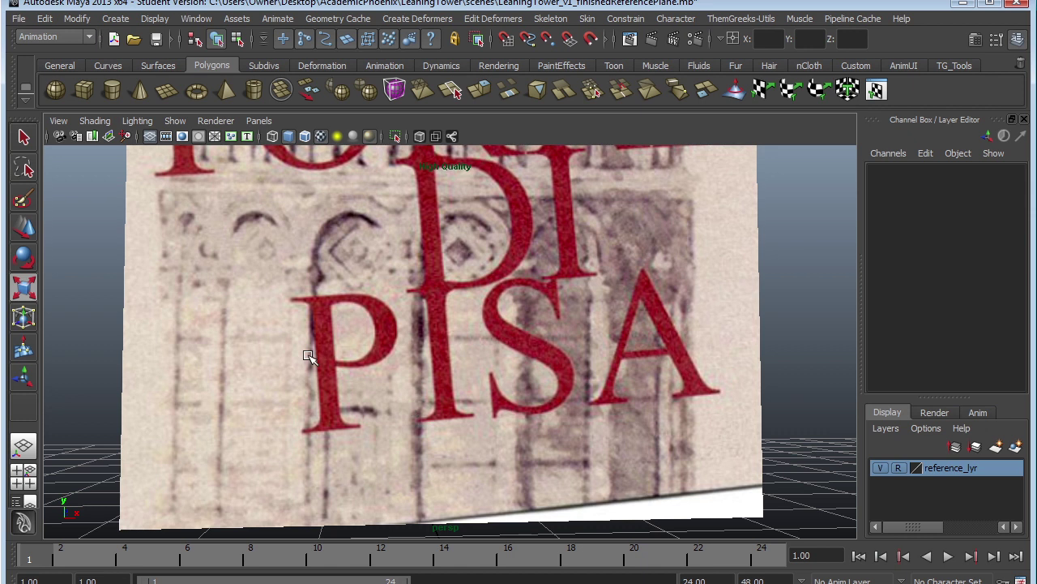
Create a polygon cylinder and thin it to a scale of about 0.19 in X and Z.
left_click(113, 93)
right_click_drag(632, 461, 507, 366, "alt")
middle_click_drag(507, 366, 521, 261, "alt")
left_click_drag(616, 300, 693, 347, "alt")
right_click_drag(694, 347, 706, 347, "alt")
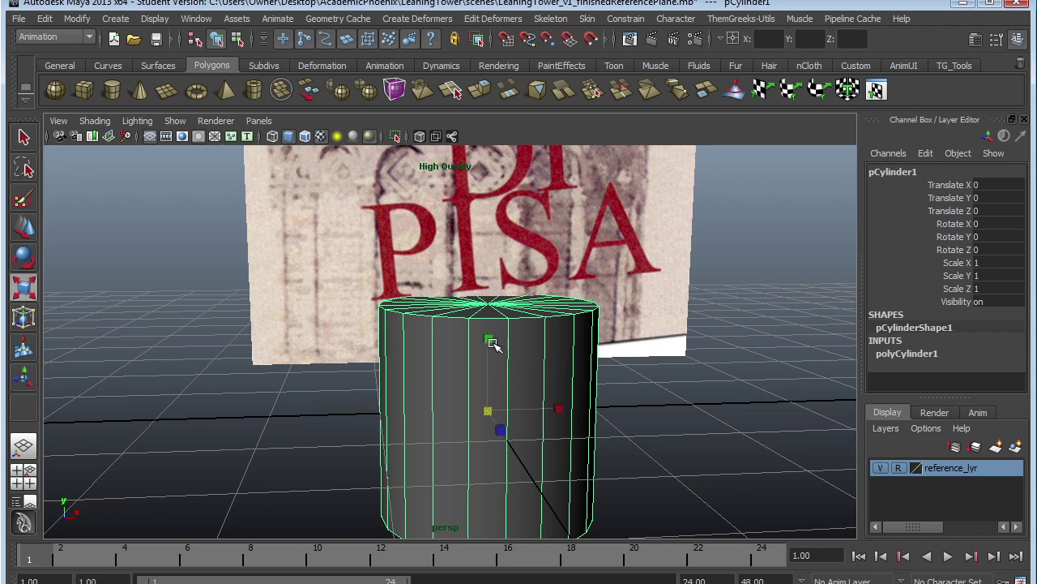
left_click_drag(489, 339, 509, 425, "ctrl")
In the front view, move the cylinder over a ground-floor column, to about X -0.268 and Y 1.04.
key("space")
key("space")
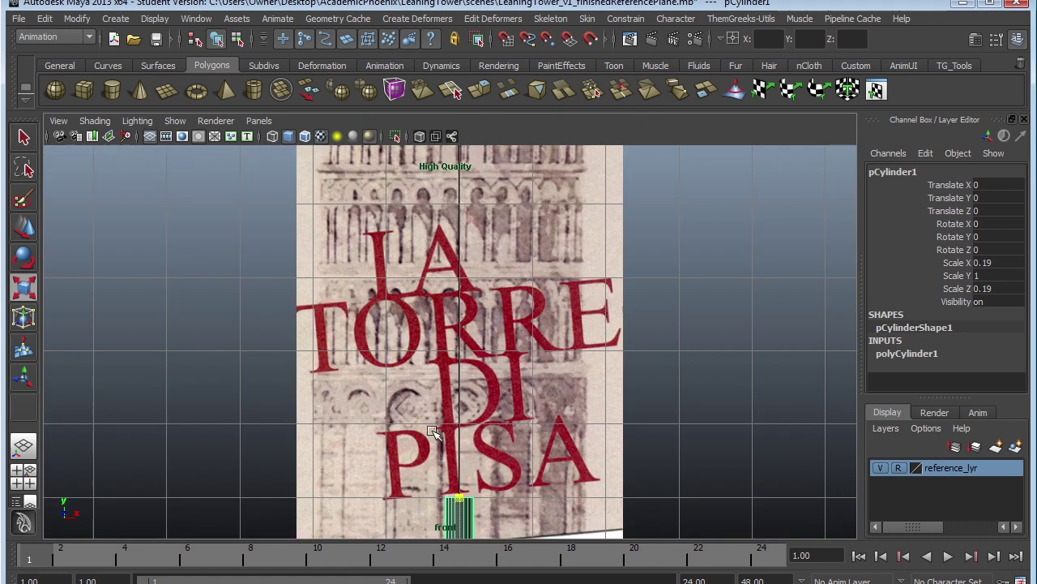
middle_click_drag(499, 500, 489, 324, "alt")
right_click_drag(488, 325, 535, 373, "alt")
middle_click_drag(535, 373, 544, 428, "alt")
key("w")
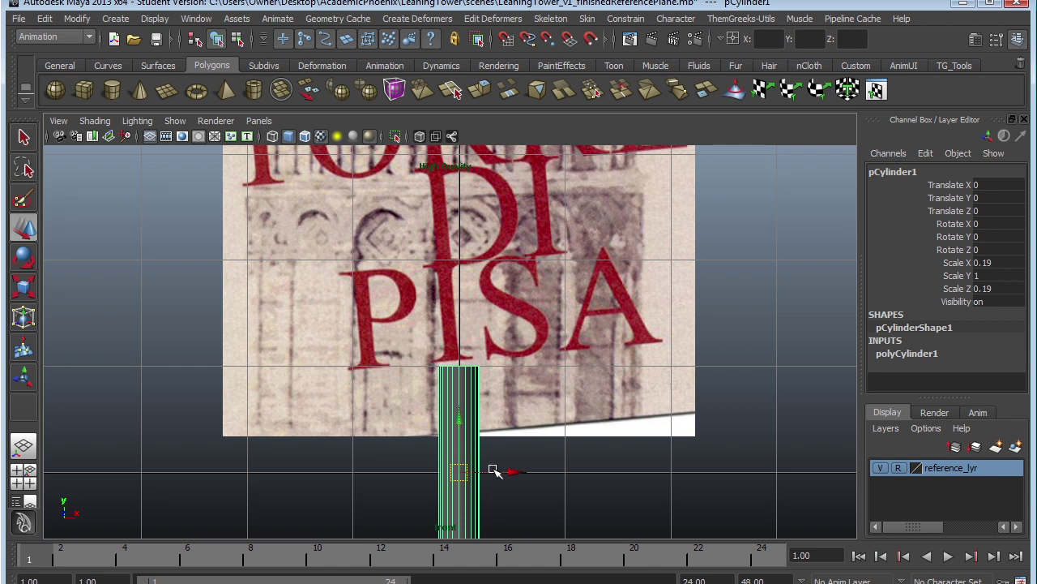
left_click_drag(459, 470, 430, 359)
Fit the cylinder to the column with X/Z scale about 0.106, Y scale about 0.837, and position about X -0.298, Y 1.17.
key("r")
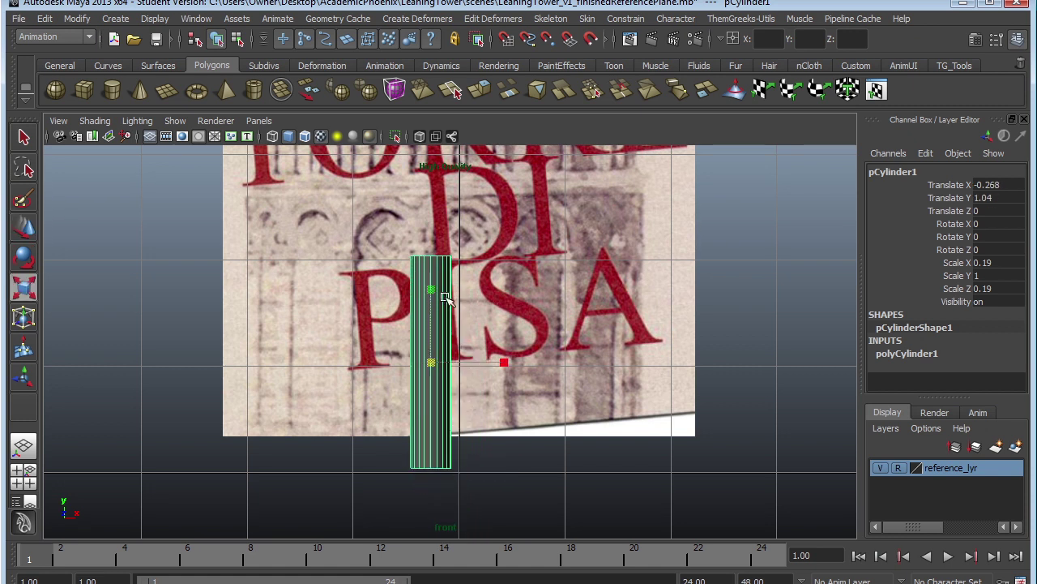
mouse_move(431, 290)
left_mouse_down("ctrl")
mouse_move(430, 320)
mouse_move(430, 287)
mouse_move(430, 302)
left_mouse_up("ctrl")
key("w")
mouse_move(432, 341)
left_mouse_down()
mouse_move(523, 338)
mouse_move(429, 327)
left_mouse_up()
key("r")
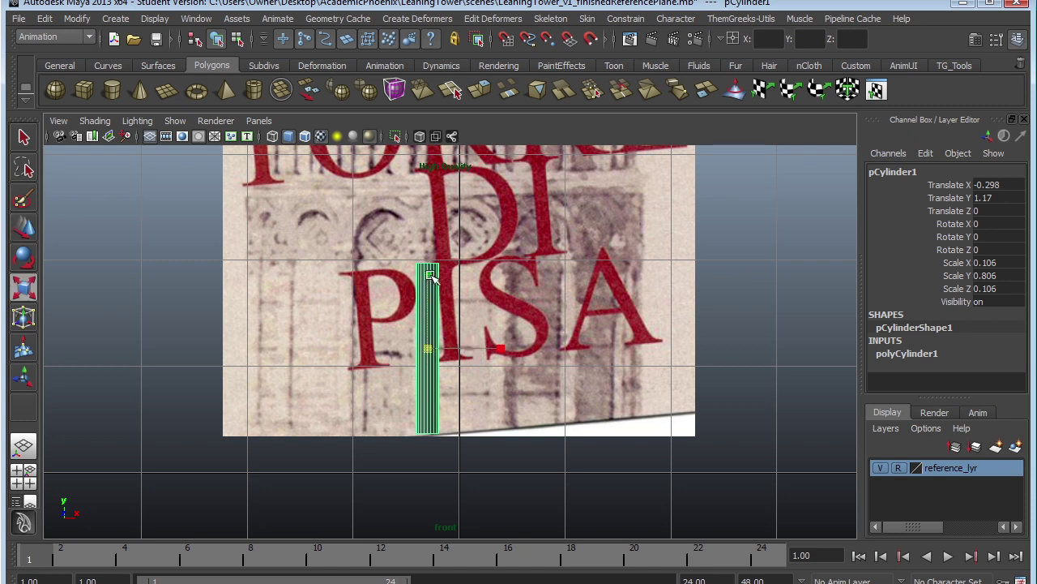
left_click_drag(431, 277, 429, 279)
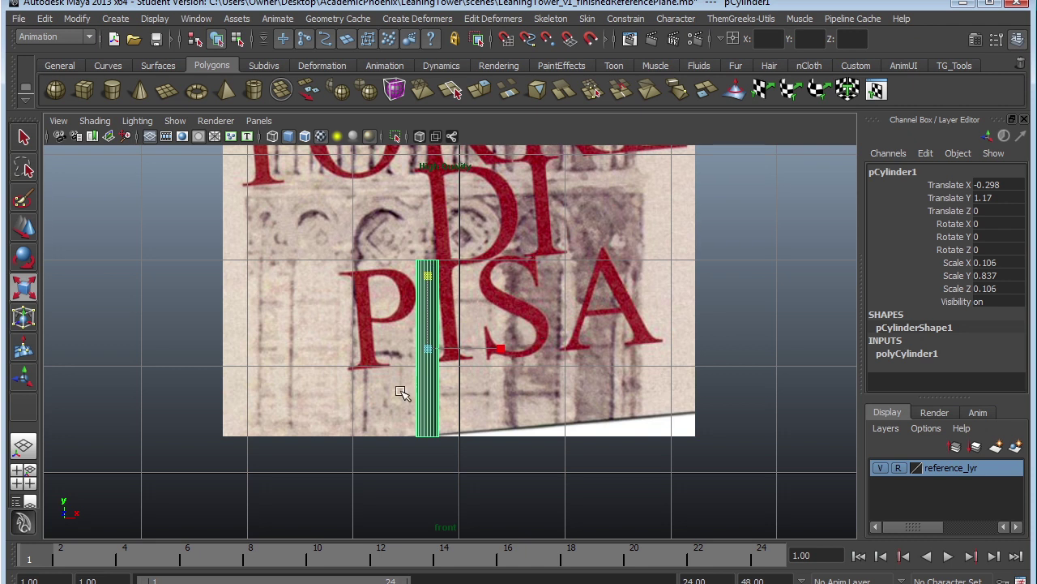
Examine the fitted column cylinder against the reference plane in the perspective view.
key("space")
key("space")
middle_click_drag(513, 288, 486, 398, "alt")
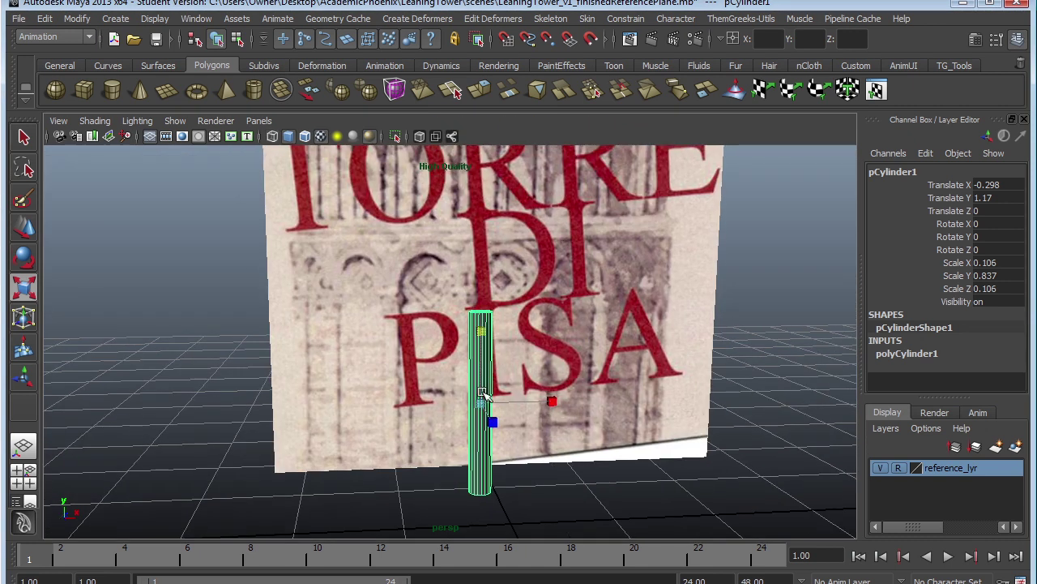
left_click_drag(486, 398, 554, 391, "alt")
right_click_drag(554, 391, 636, 379, "alt")
middle_click_drag(637, 379, 604, 310, "alt")
left_click_drag(677, 323, 625, 323, "alt")
right_click_drag(563, 297, 654, 327, "alt")
left_click_drag(655, 327, 527, 329, "alt")
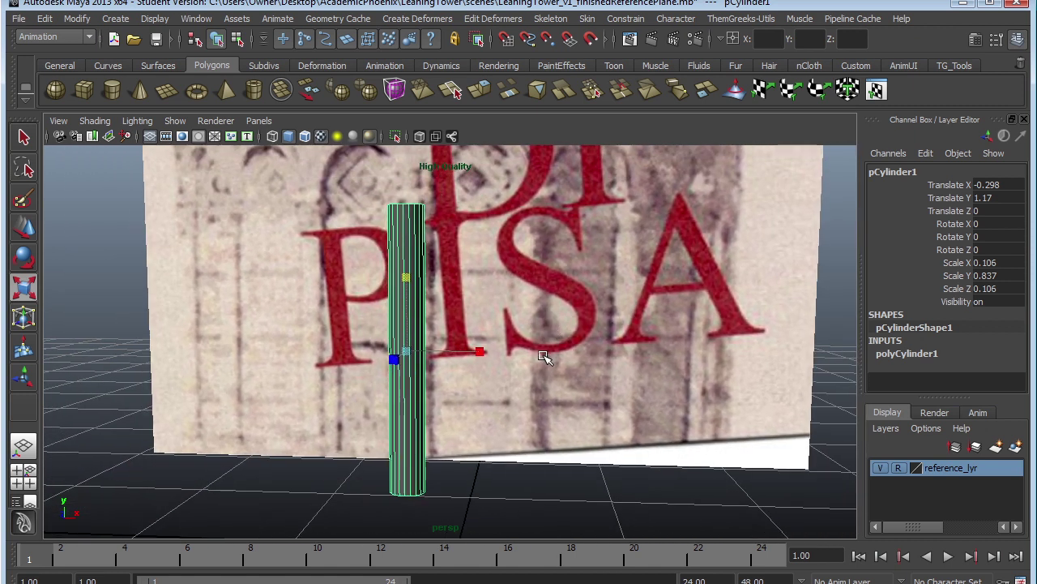
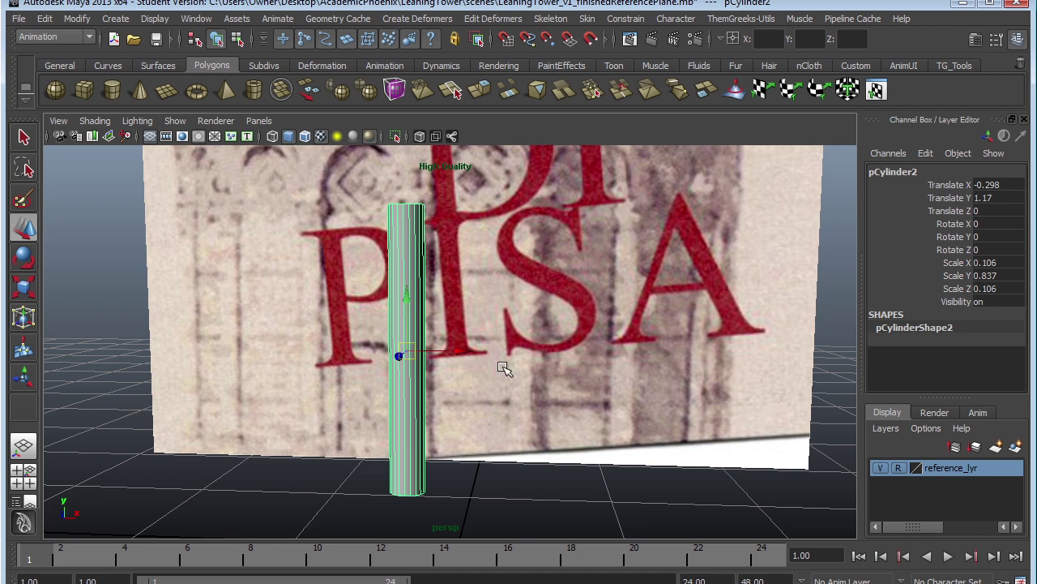
Undo the column cylinder's duplication and look up the available duplicate commands.
key("ctrl+z")
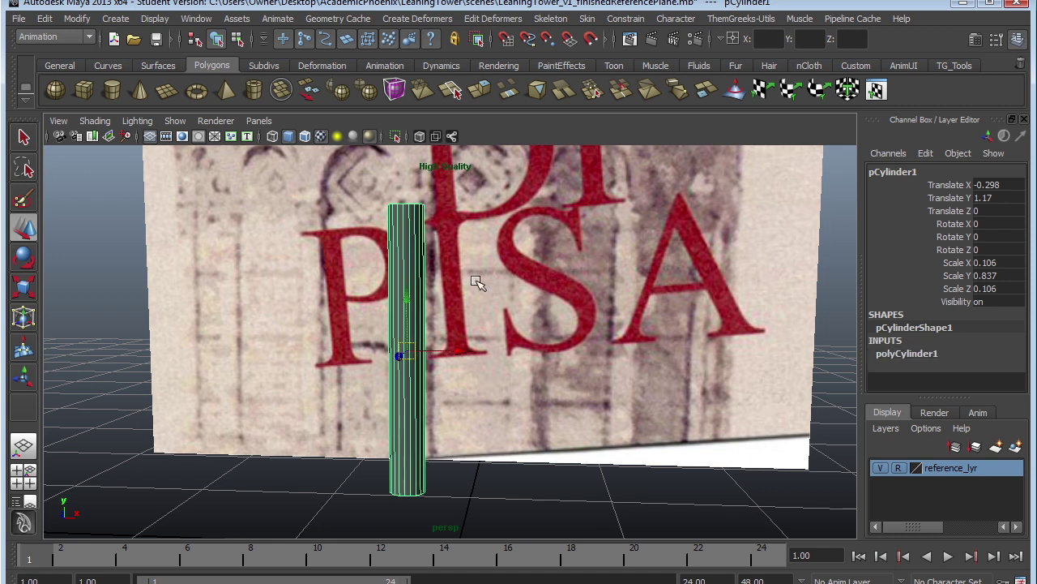
left_click(44, 18)
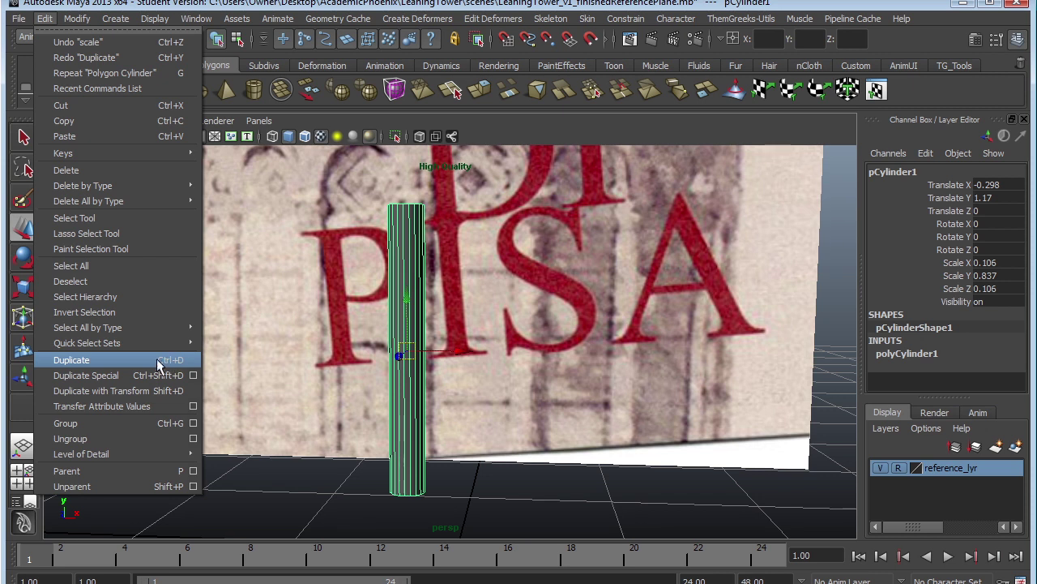
left_click(504, 147)
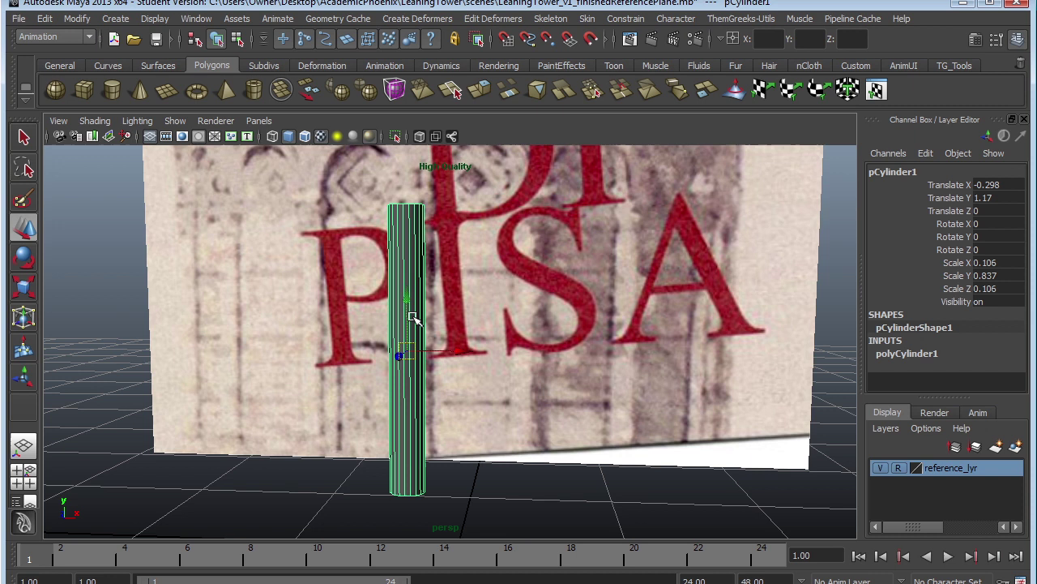
Set the column cylinder's cap subdivisions to 0 in its construction inputs.
key("space")
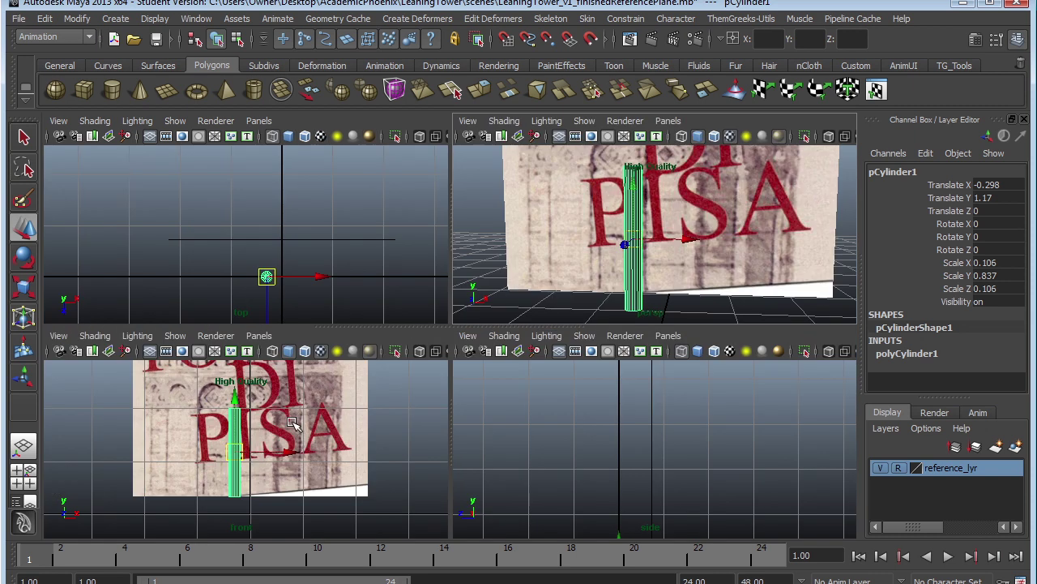
key("space")
left_click_drag(922, 389, 930, 422)
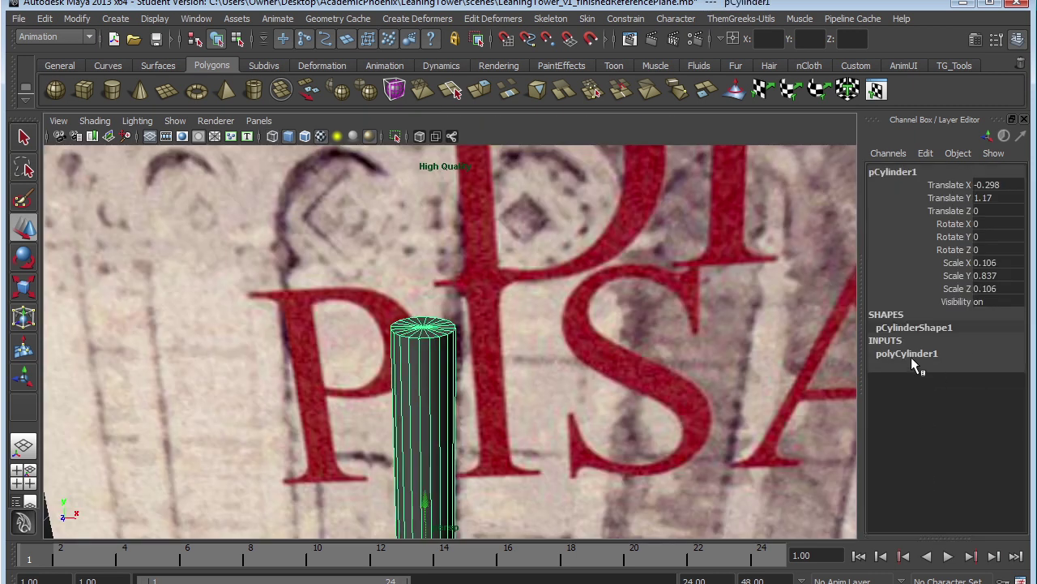
left_click(913, 362)
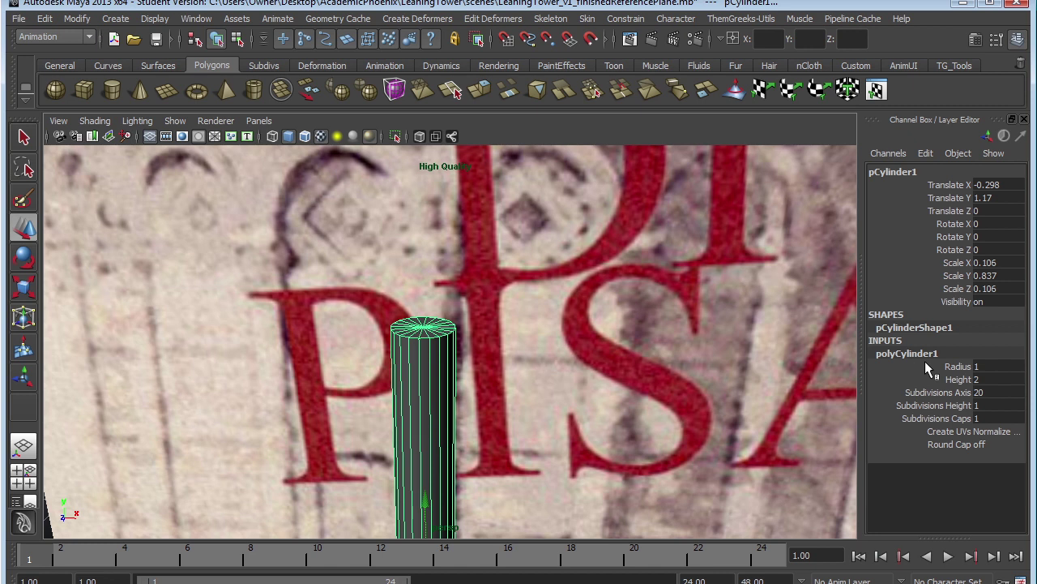
left_click(929, 418)
double_click(976, 419)
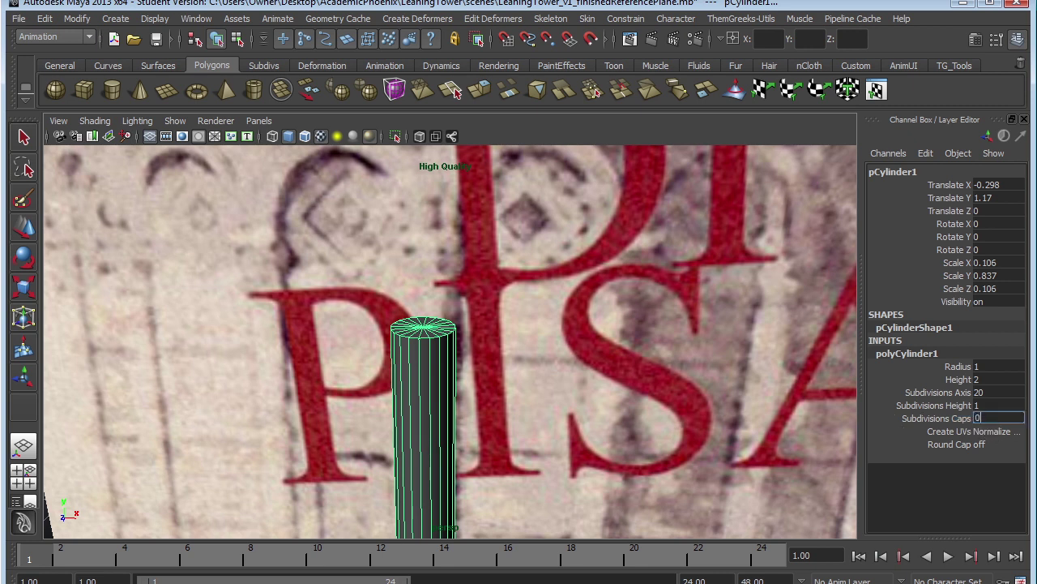
type("0")
key("Return")
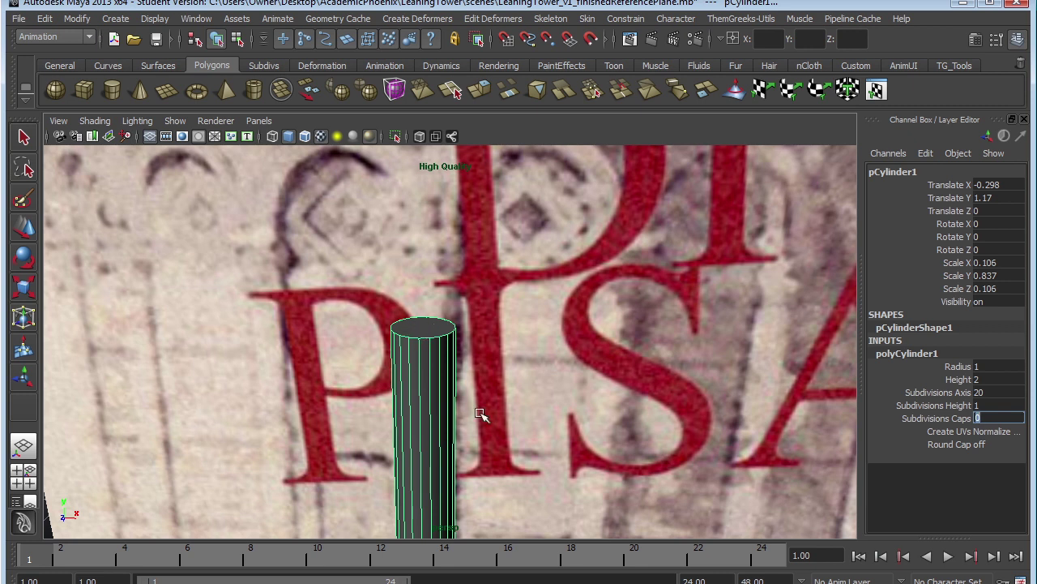
Try adjusting the cylinder's radius, height and axis subdivisions interactively.
left_click(962, 368)
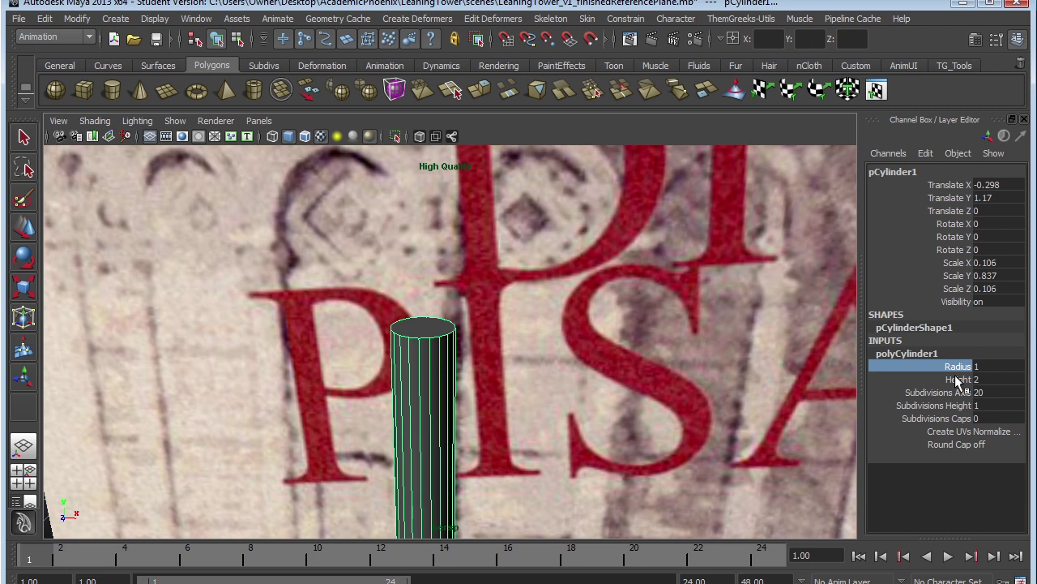
left_click(961, 380)
left_click(961, 393)
left_click(958, 378)
left_click(958, 368)
mouse_move(619, 347)
middle_mouse_down()
mouse_move(630, 348)
mouse_move(610, 346)
mouse_move(640, 344)
mouse_move(613, 343)
mouse_move(625, 343)
middle_mouse_up()
left_click(959, 381)
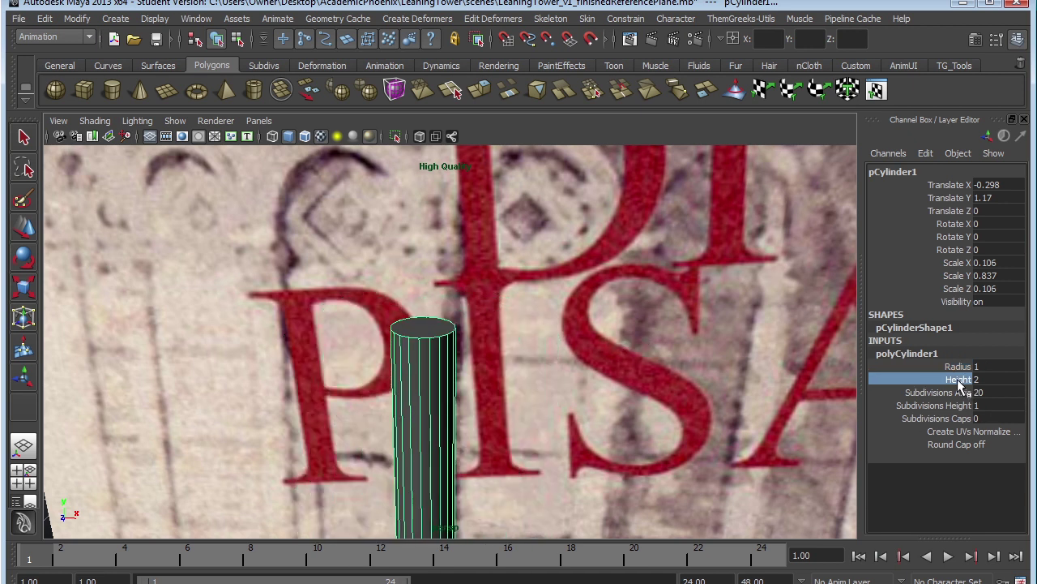
middle_click_drag(711, 363, 806, 409)
left_click(940, 392)
middle_click_drag(685, 400, 571, 460)
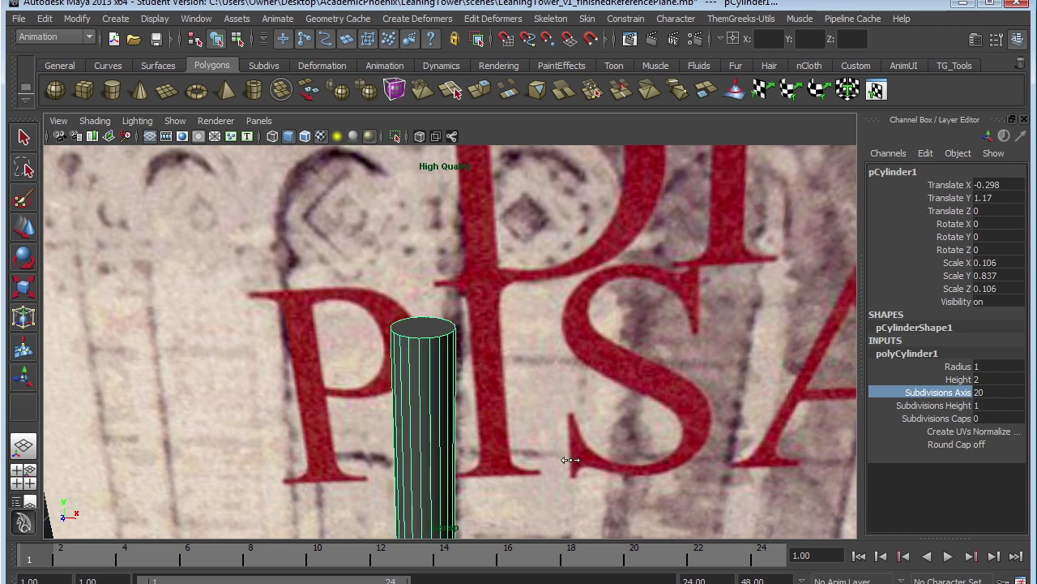
Try 25 height subdivisions on the cylinder and return the value to 1.
left_click(936, 405)
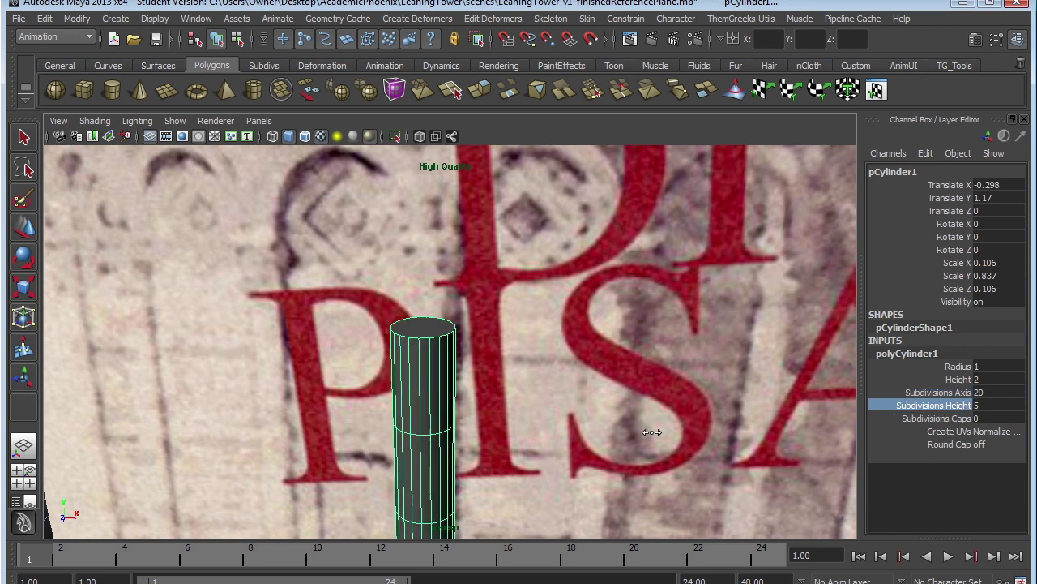
right_click_drag(750, 444, 744, 416, "alt")
left_click_drag(744, 417, 698, 402, "alt")
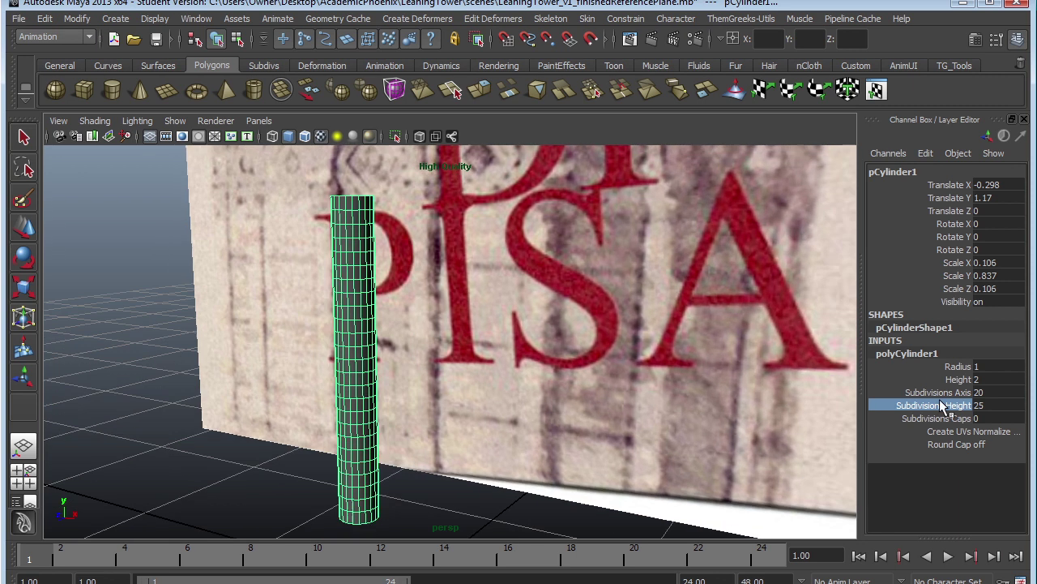
middle_click_drag(800, 411, 415, 434)
left_click_drag(466, 428, 584, 400, "alt")
right_click_drag(585, 401, 767, 454, "alt")
middle_click_drag(843, 413, 845, 493, "alt")
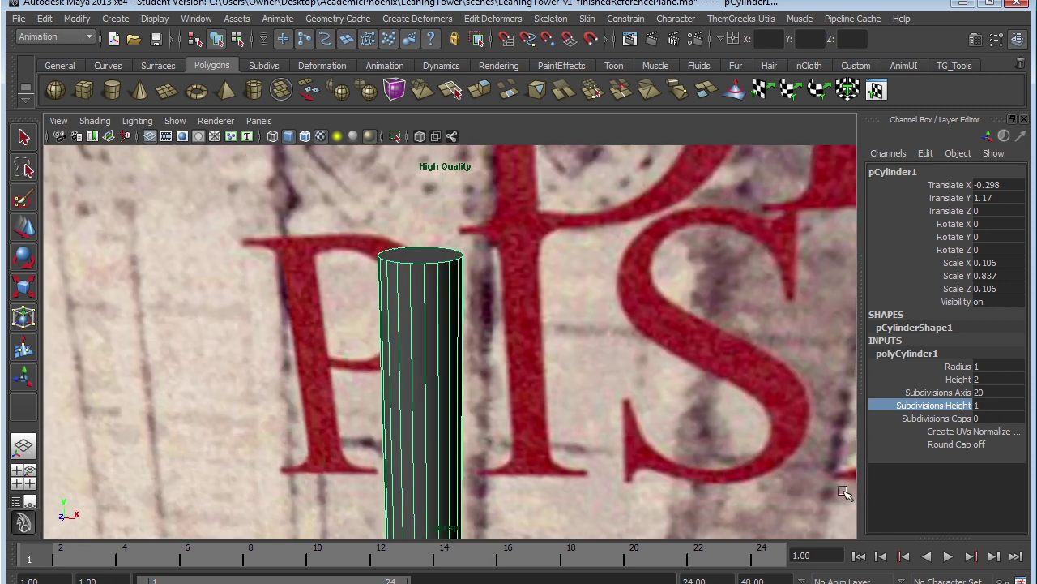
In the front view, duplicate the column and move the copy along X to about 0.415.
middle_click_drag(666, 379, 702, 436, "alt")
right_click_drag(652, 410, 729, 433, "alt")
middle_click_drag(770, 450, 620, 393, "alt")
right_click_drag(665, 389, 568, 356, "alt")
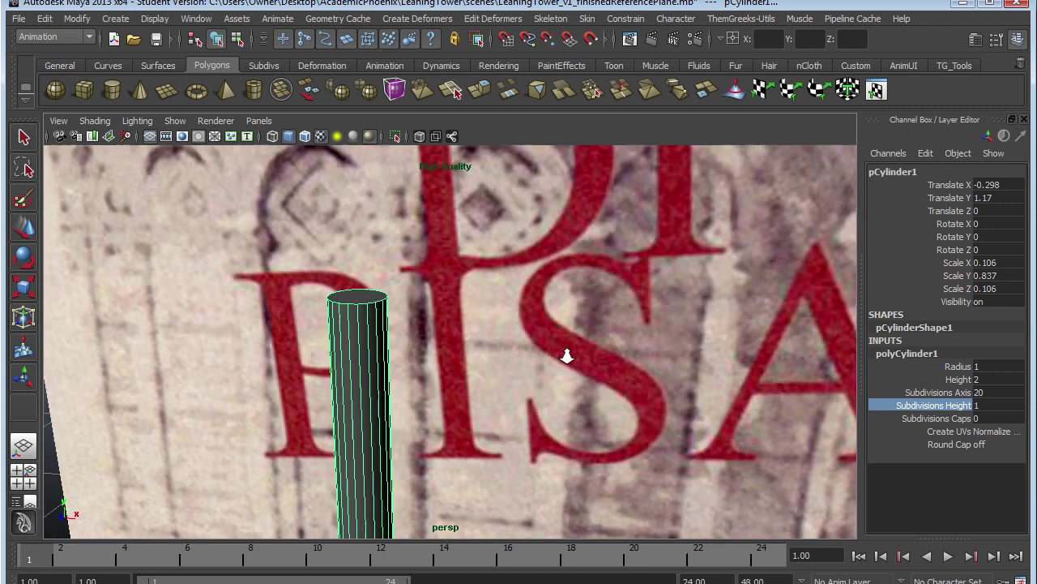
scroll(568, 356, "down", 5)
key("space")
key("space")
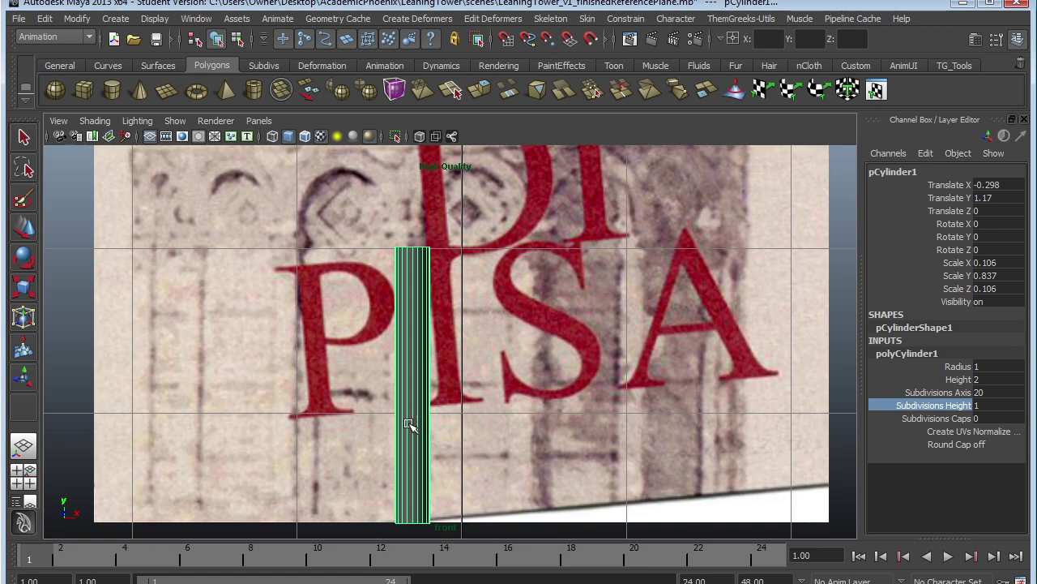
key("w")
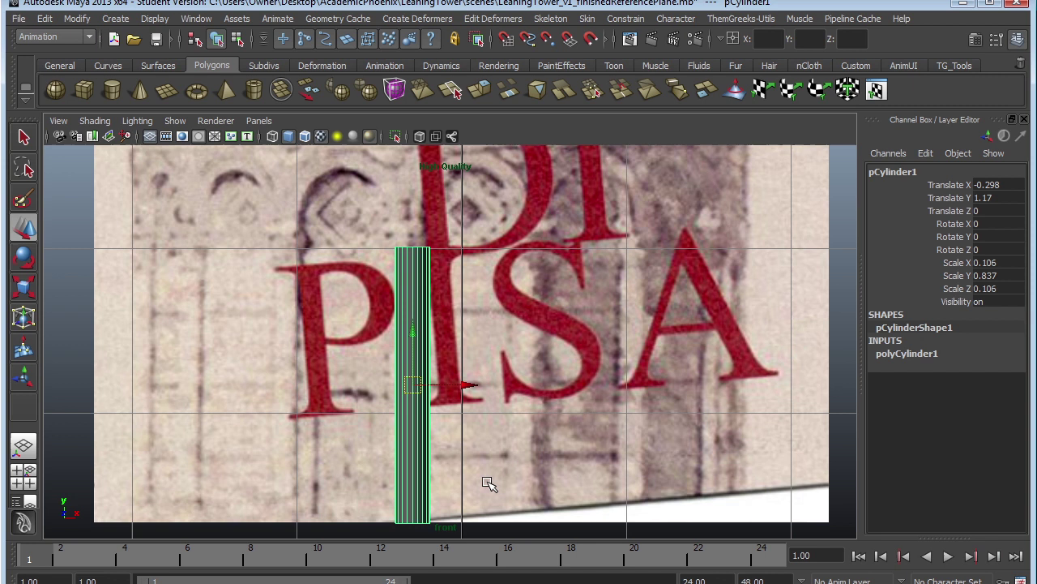
key("ctrl+d")
left_click_drag(468, 386, 586, 403)
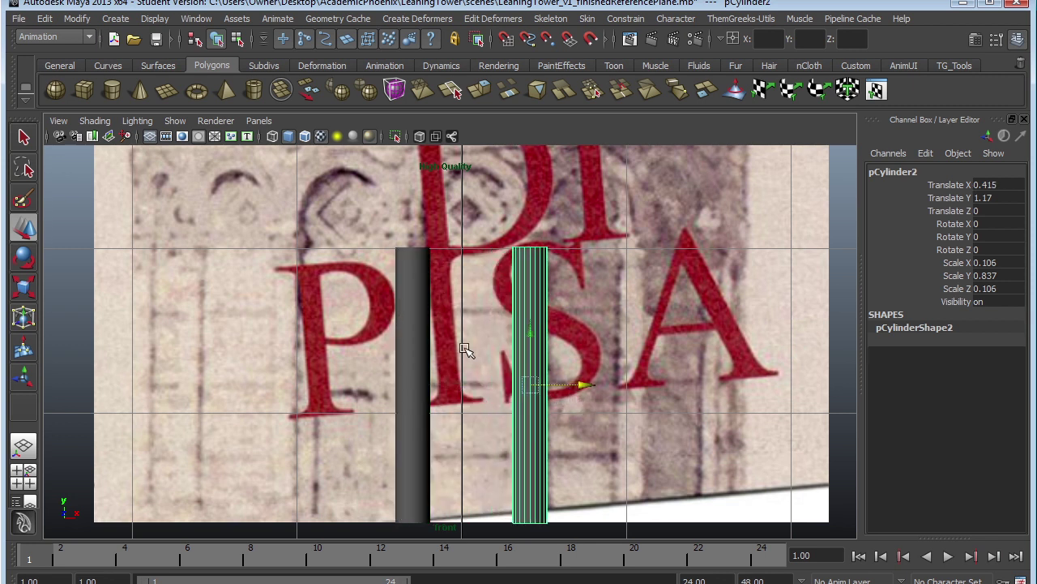
In the perspective view, select the top cap face of the original column.
middle_click_drag(453, 306, 467, 352, "alt")
right_click_drag(466, 352, 556, 356, "alt")
key("space")
key("space")
middle_click_drag(523, 247, 526, 302, "alt")
right_click_drag(526, 301, 578, 342, "alt")
middle_click_drag(341, 300, 539, 350, "alt")
right_click_drag(483, 270, 484, 311)
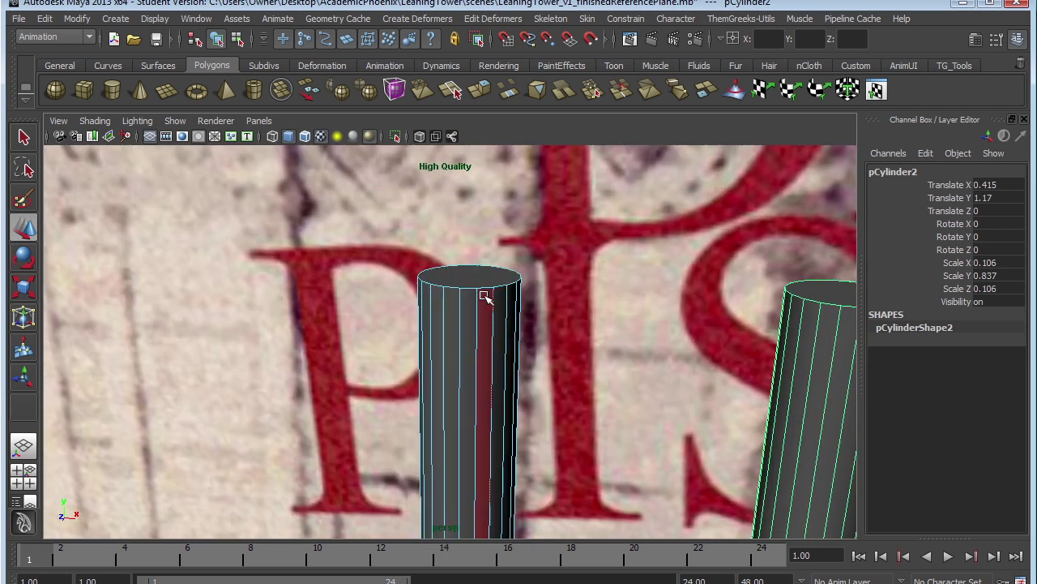
left_click(480, 277)
Extrude the column's top cap face upward by about 0.097.
scroll(594, 326, "down", 2)
scroll(594, 325, "down", 4)
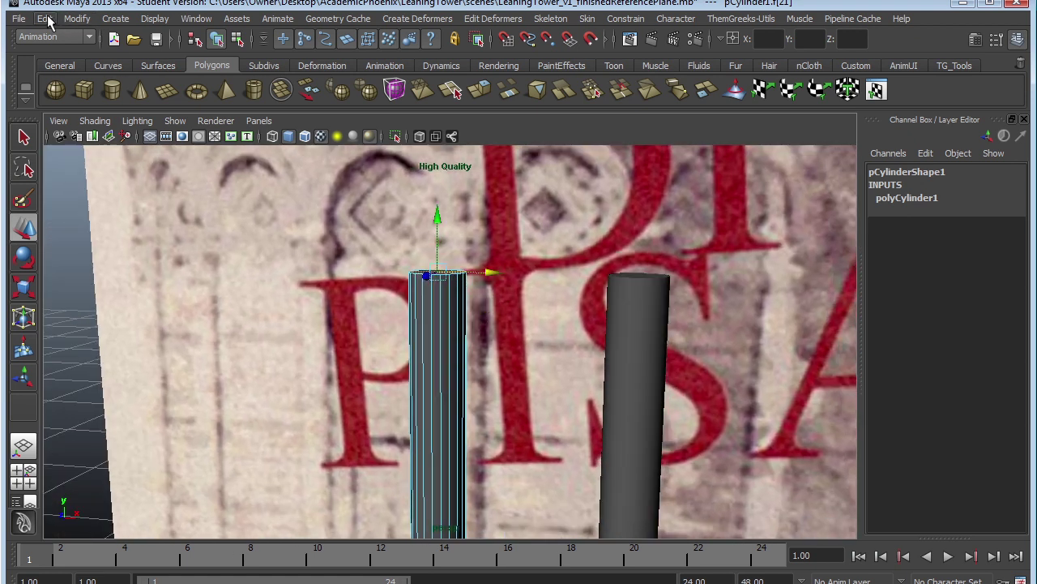
key("space")
key("space")
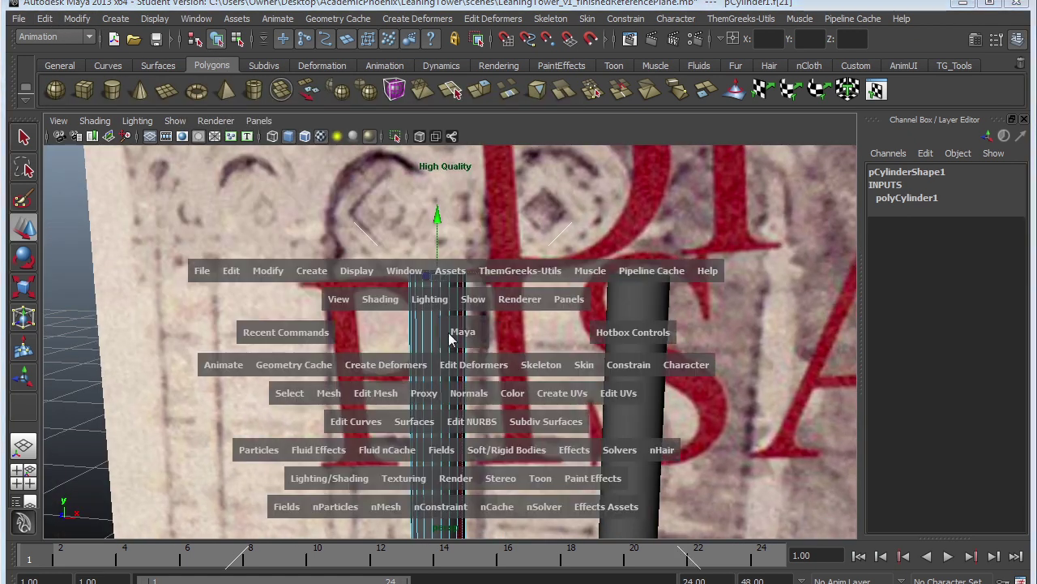
left_click(339, 397)
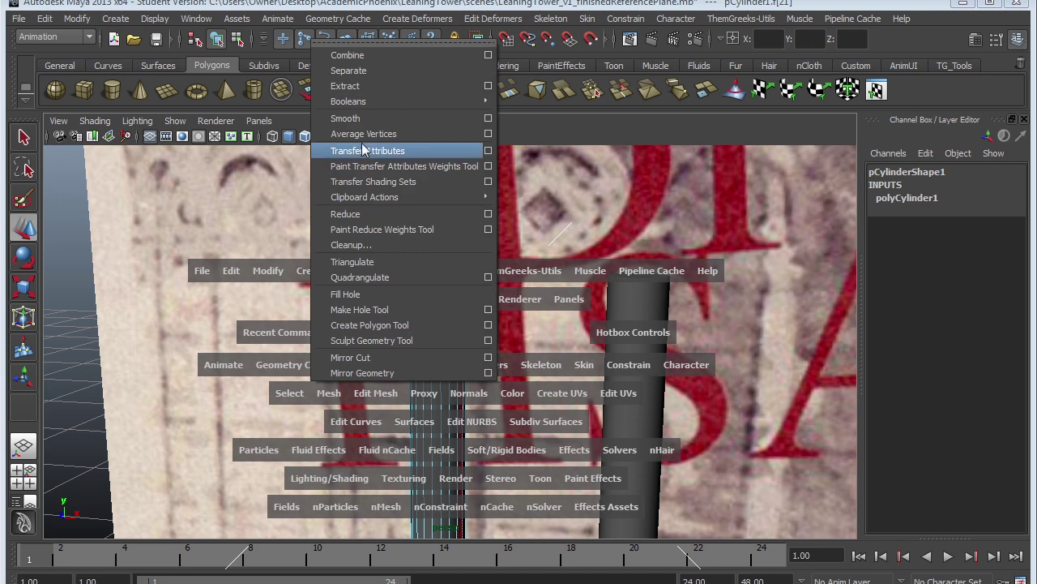
left_click(376, 393)
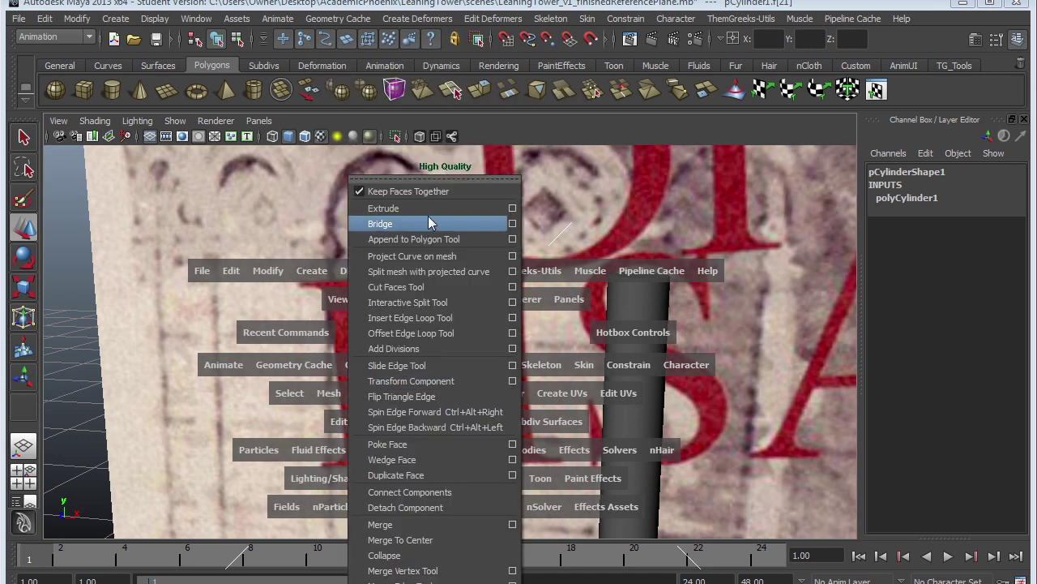
left_click(428, 202)
left_click_drag(437, 218, 441, 190)
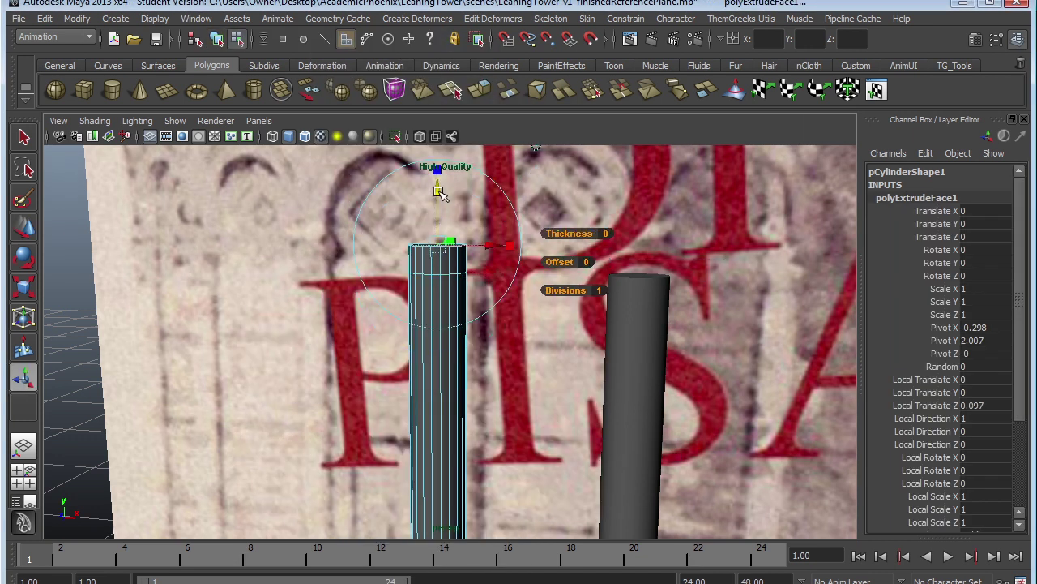
Try bending the column top into an arch by rotating the cap, extruding it again about 0.136 and tilting it further.
left_click_drag(514, 208, 491, 251)
key("g")
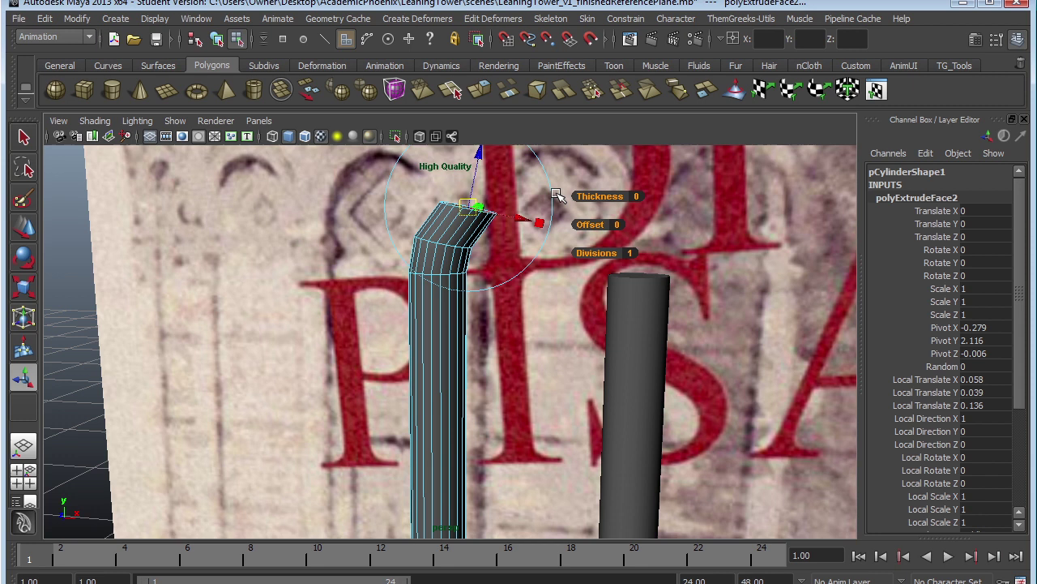
key("e")
left_click_drag(536, 176, 546, 200)
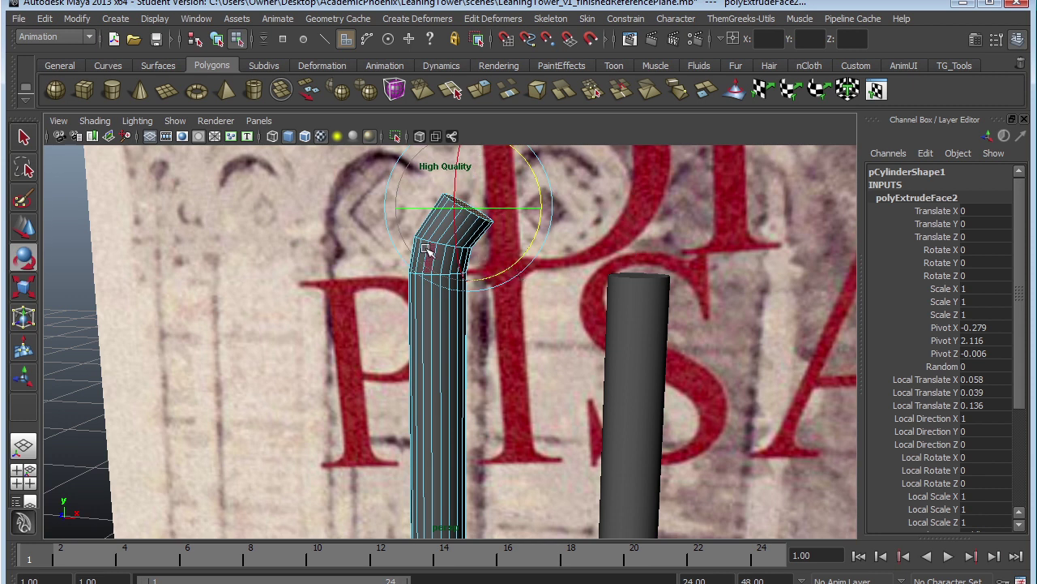
Undo the cap rotations and both extrusions on the original column.
key("ctrl+z")
key("ctrl+z")
key("ctrl+z")
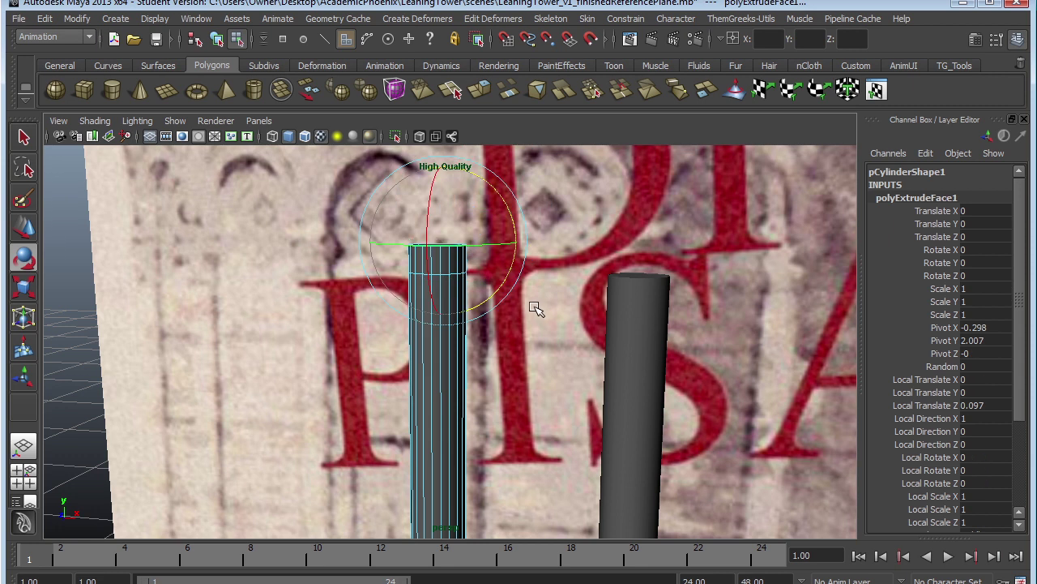
key("ctrl+z")
key("ctrl+z")
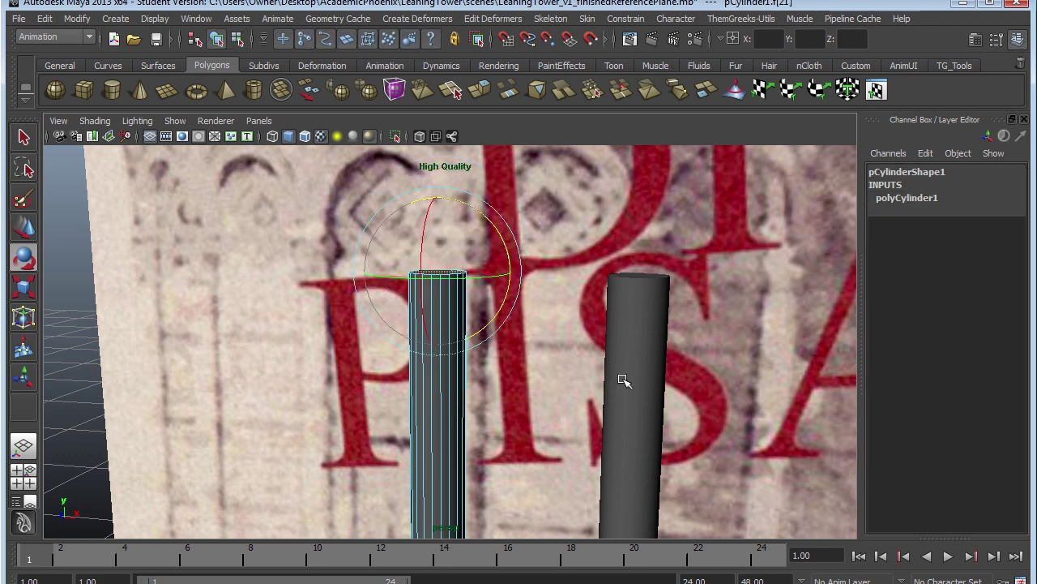
In the front view, switch the original column from face selection back to object mode.
key("space")
key("space")
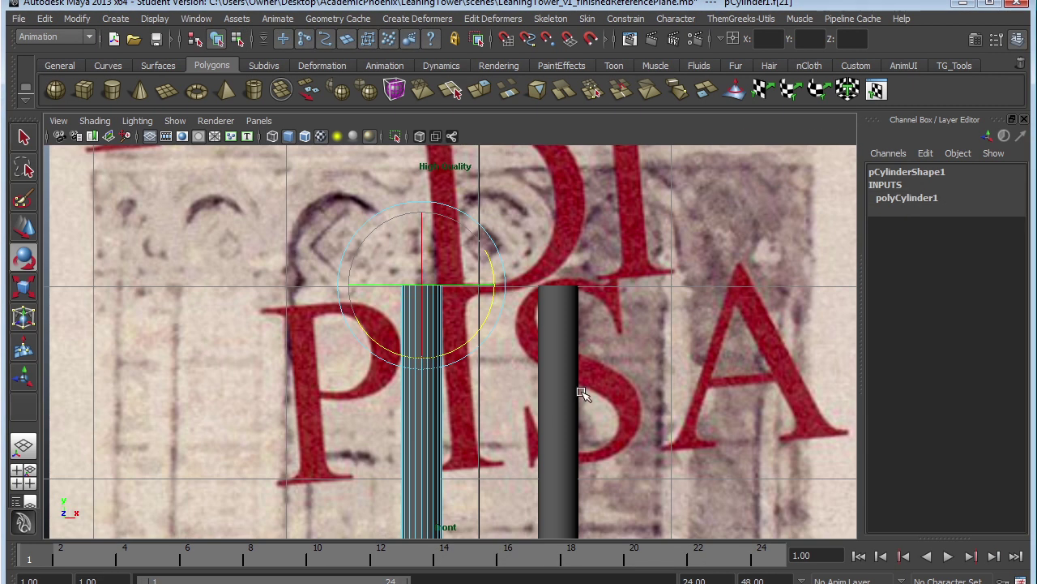
middle_click_drag(579, 388, 548, 378, "alt")
key("q")
right_click_drag(380, 400, 424, 378)
Draw an arch-shaped EP curve from the original column's top centre over the reference arch to the duplicate column's top centre.
middle_click_drag(448, 395, 426, 429, "alt")
right_click_drag(426, 429, 657, 439, "alt")
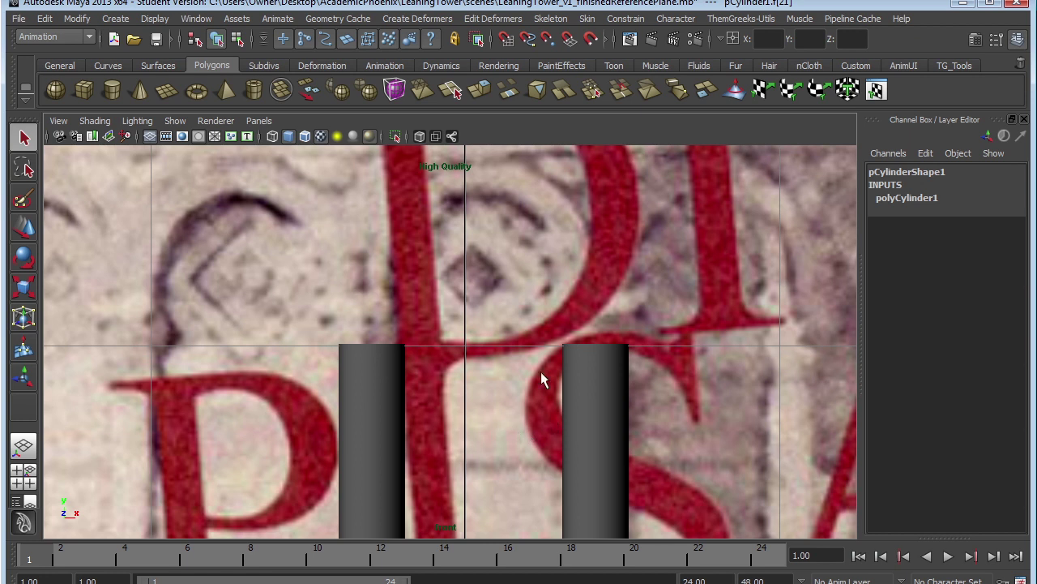
left_click(122, 19)
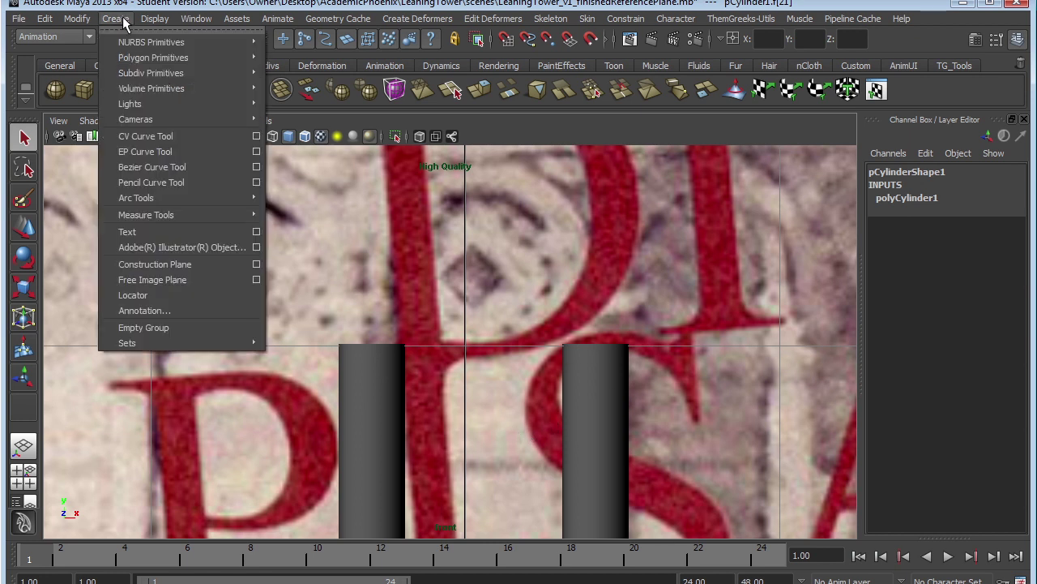
left_click(189, 151)
left_click(381, 338)
left_click(423, 203)
left_click_drag(505, 182, 536, 191)
left_click_drag(568, 229, 579, 254)
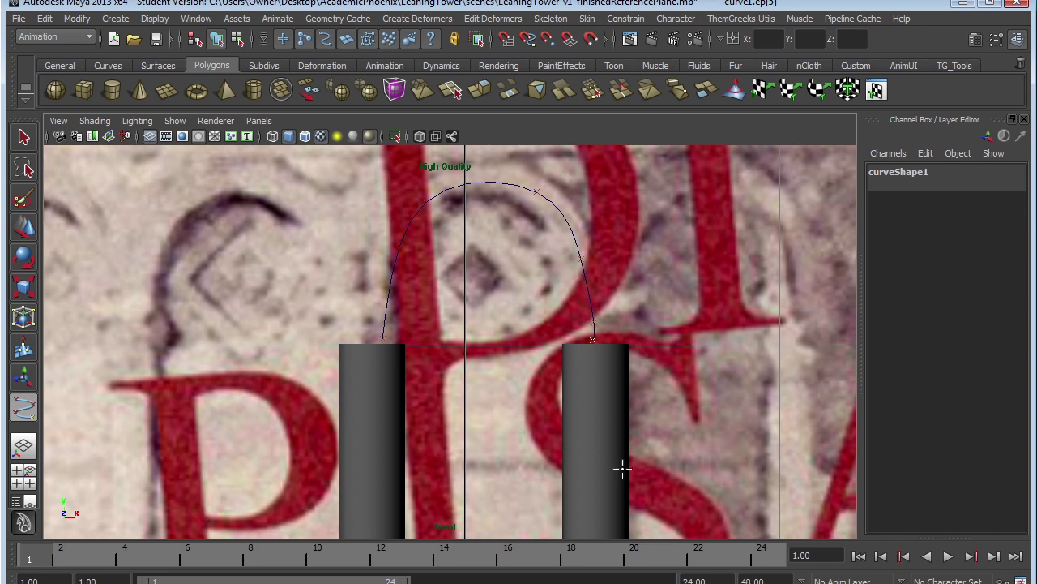
Finish the EP curve and move its control vertices to straighten the arch ends over the tops of both columns.
key("Return")
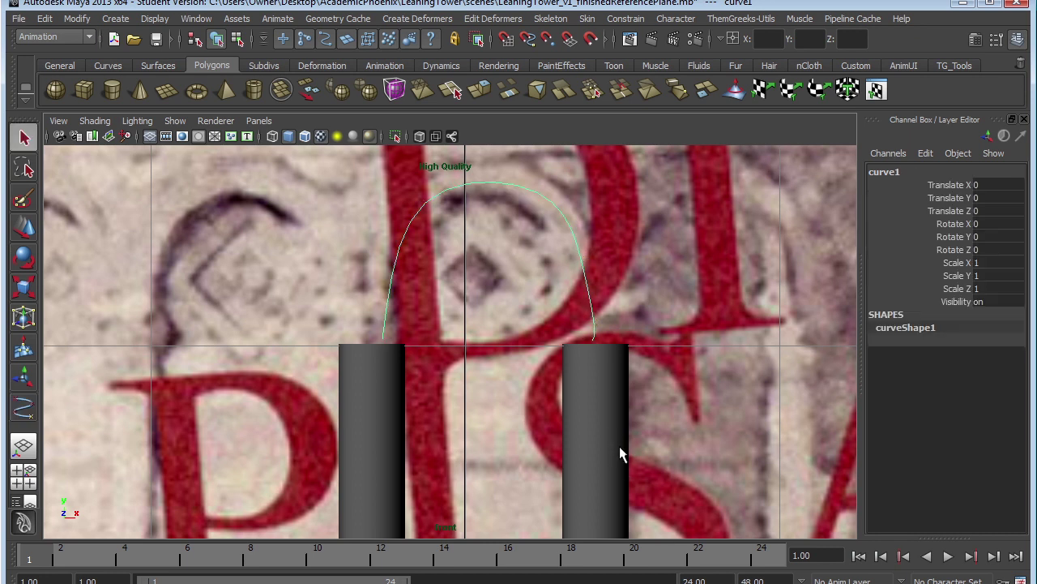
right_click_drag(574, 237, 456, 225)
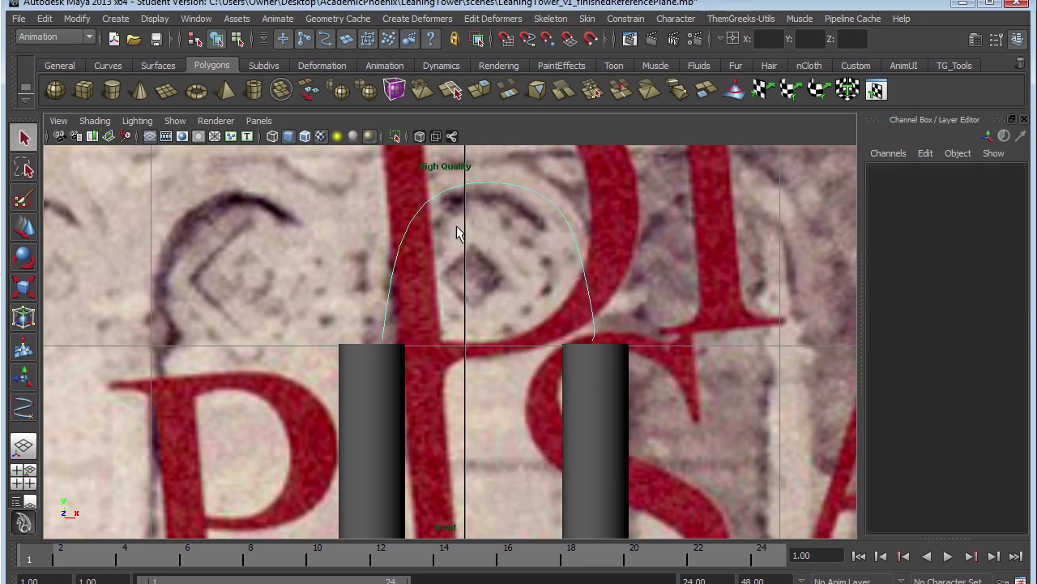
left_click(369, 136)
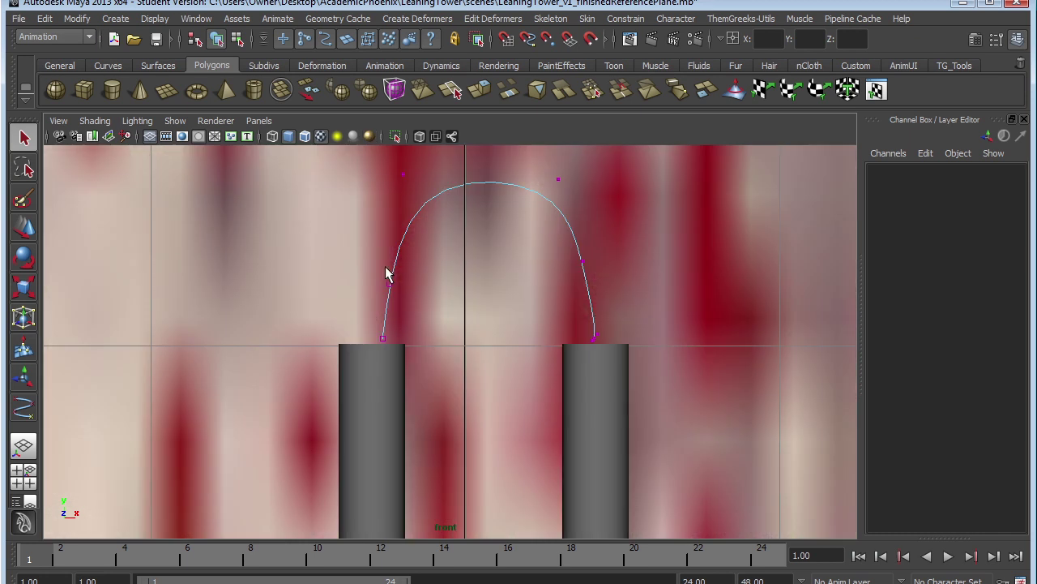
key("w")
left_click_drag(402, 297, 373, 281)
mouse_move(370, 328)
left_mouse_down()
mouse_move(401, 355)
mouse_move(367, 339)
left_mouse_up()
mouse_move(397, 165)
left_mouse_down()
mouse_move(415, 197)
mouse_move(387, 170)
left_mouse_up()
left_click_drag(574, 252, 591, 262)
left_click(596, 334)
left_click_drag(600, 335, 612, 361)
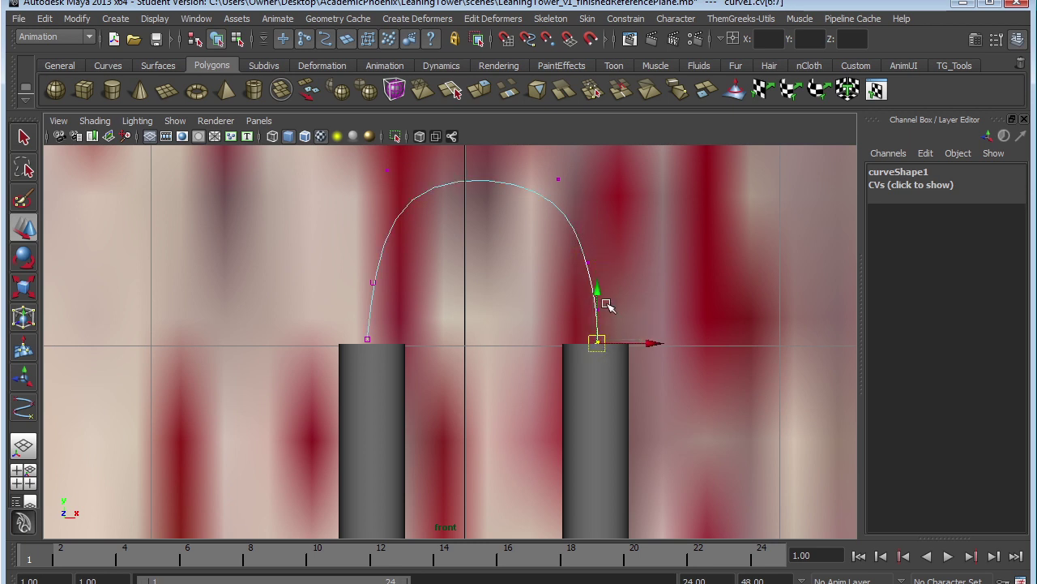
Return the adjusted EP curve to object mode and delete it.
right_click_drag(584, 271, 613, 248)
left_click(598, 274)
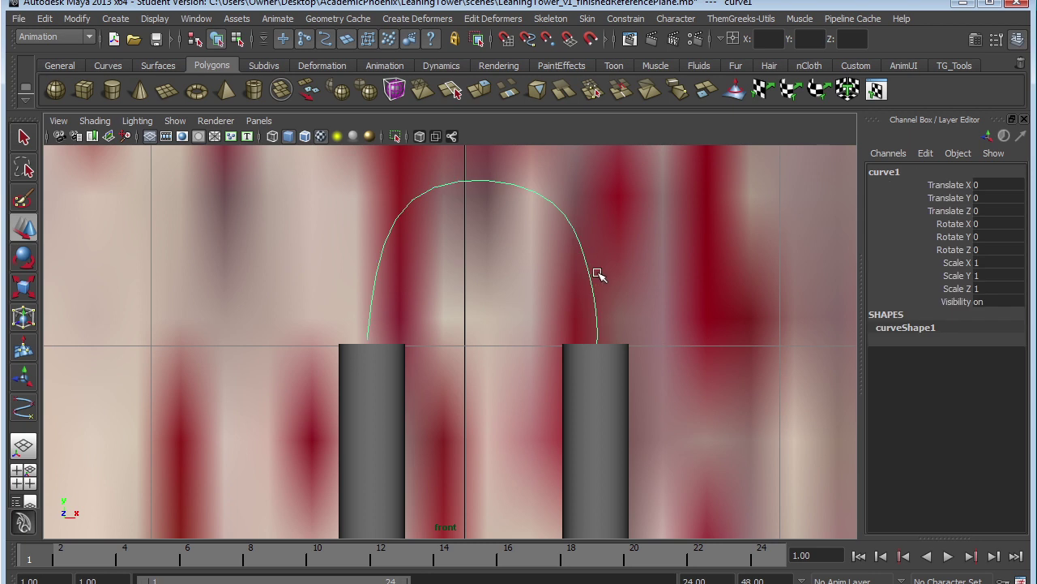
key("Delete")
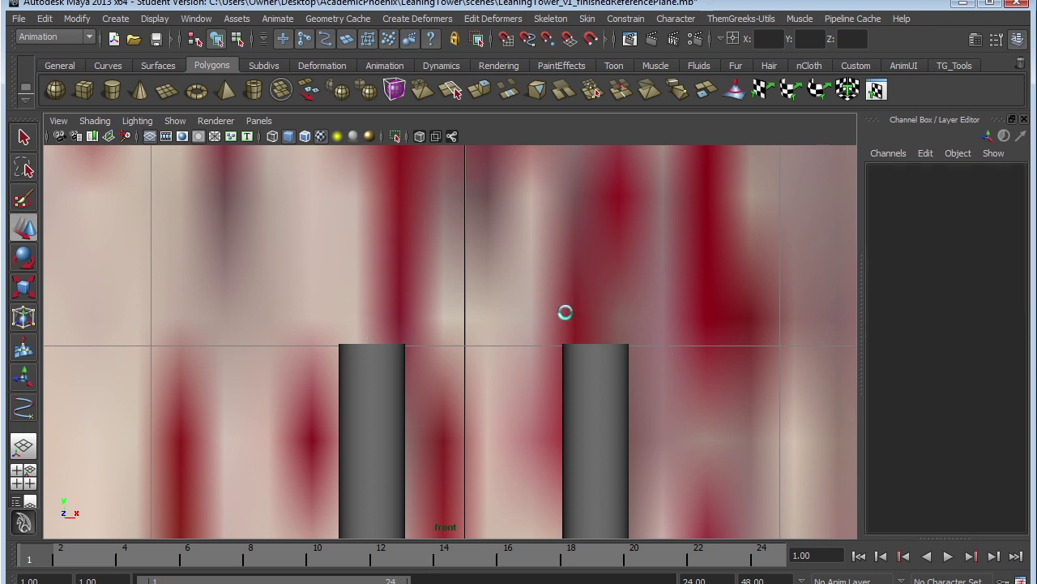
Draw a three-point circular arc of about 0.382 cm radius over the reference arch, joining the top centres of both columns.
left_click(371, 139)
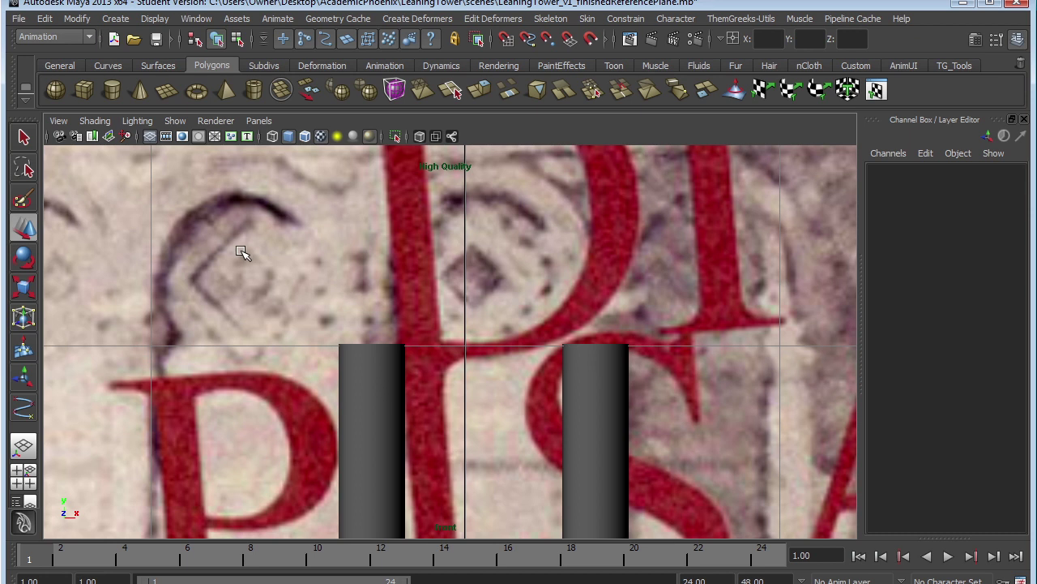
left_click(122, 20)
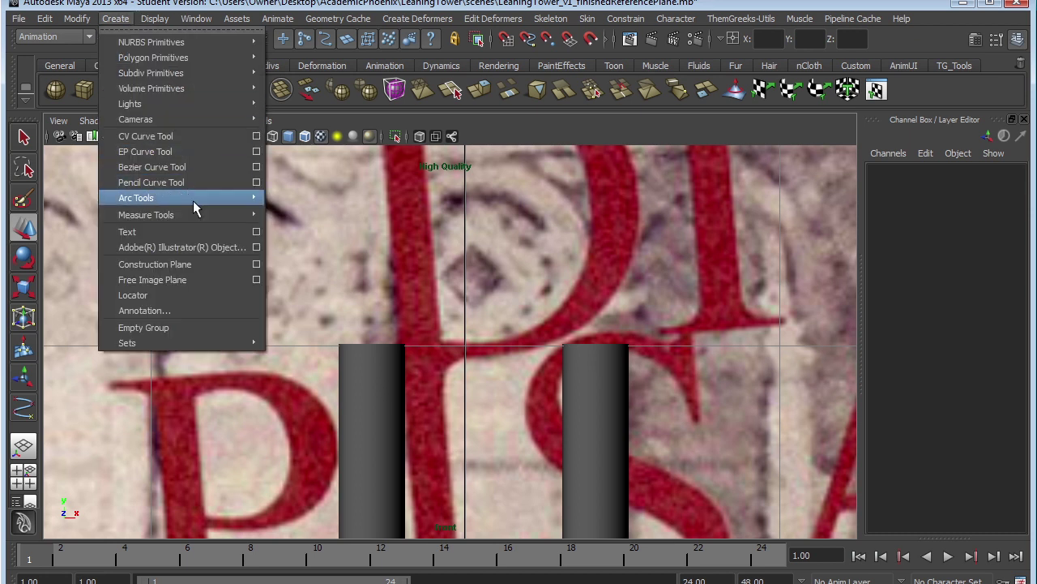
mouse_move(202, 203)
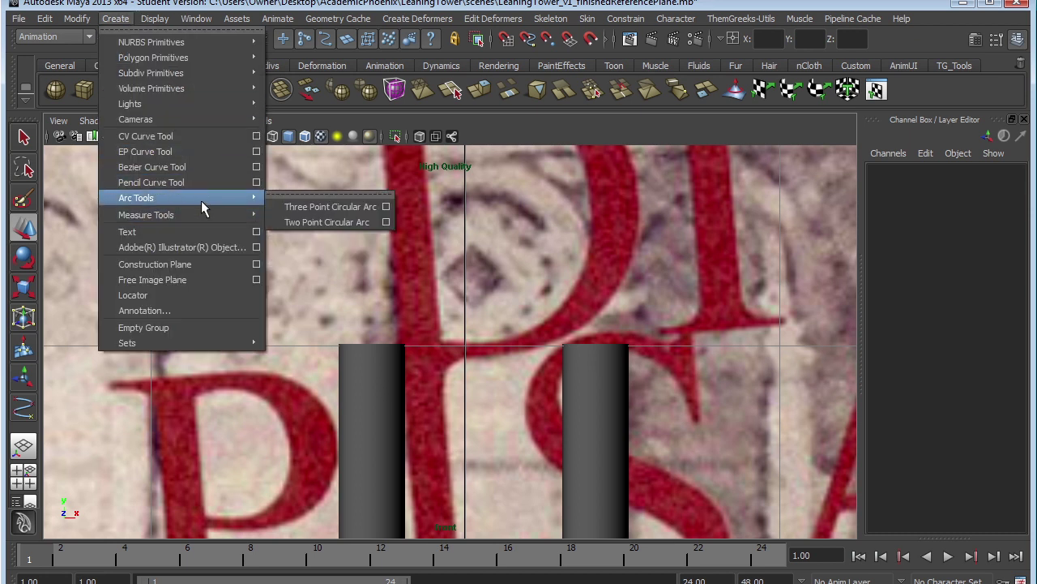
left_click(355, 206)
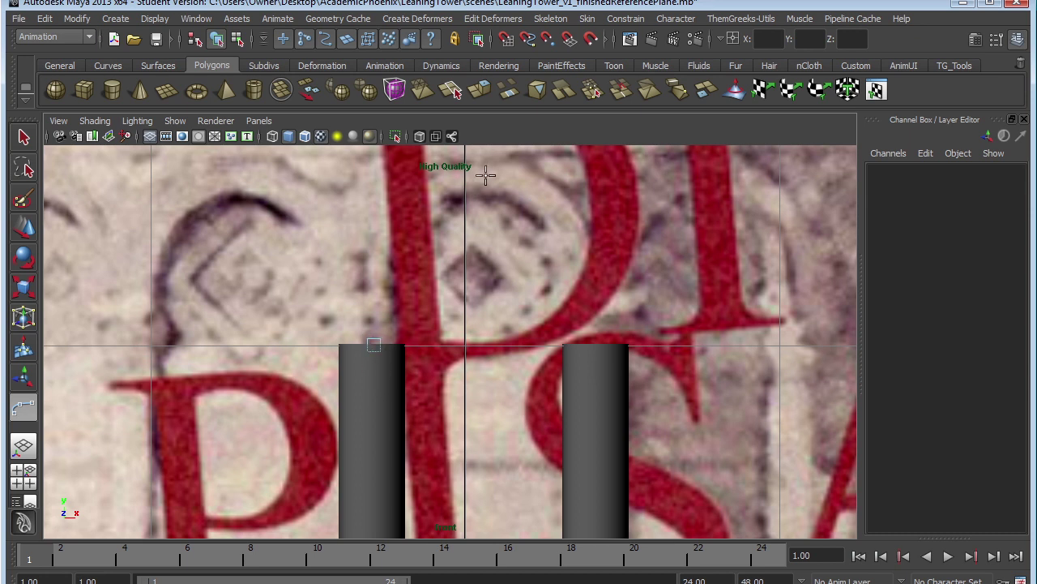
left_click(594, 343)
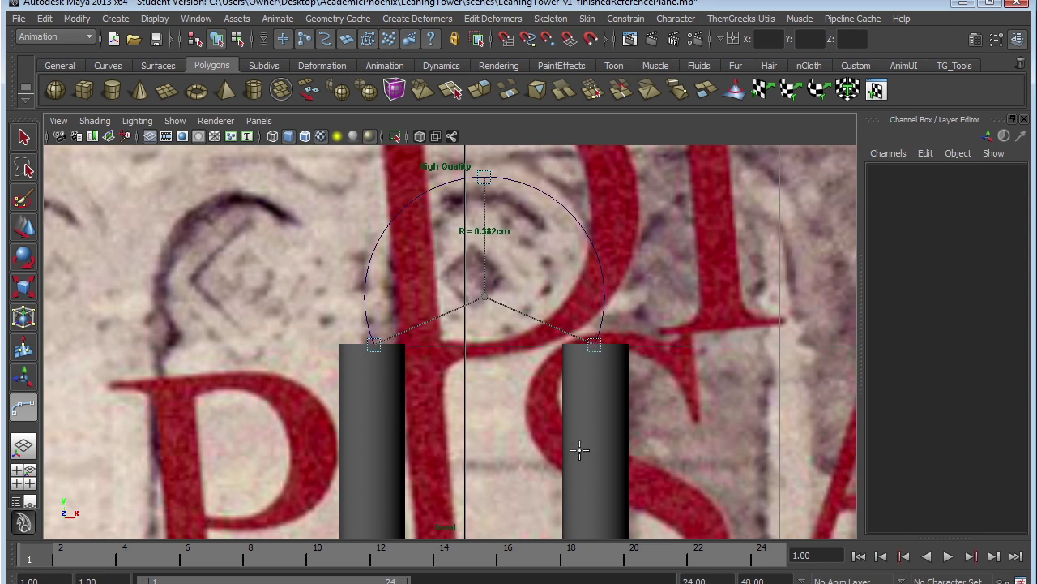
key("w")
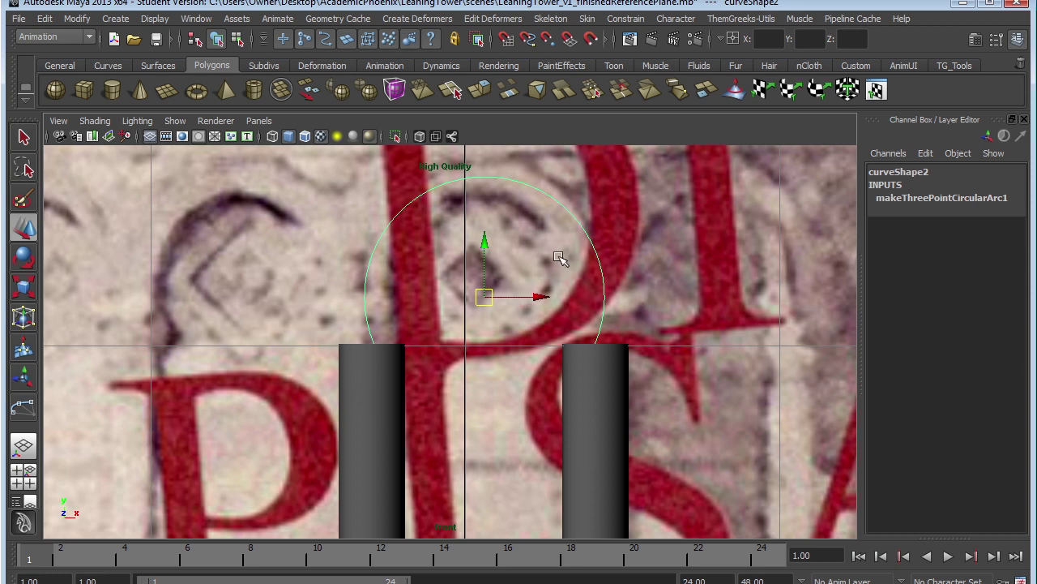
Display the circular arc's control vertices for editing, with high quality rendering turned off in the front view.
right_click(600, 259)
right_click_drag(399, 213, 359, 214)
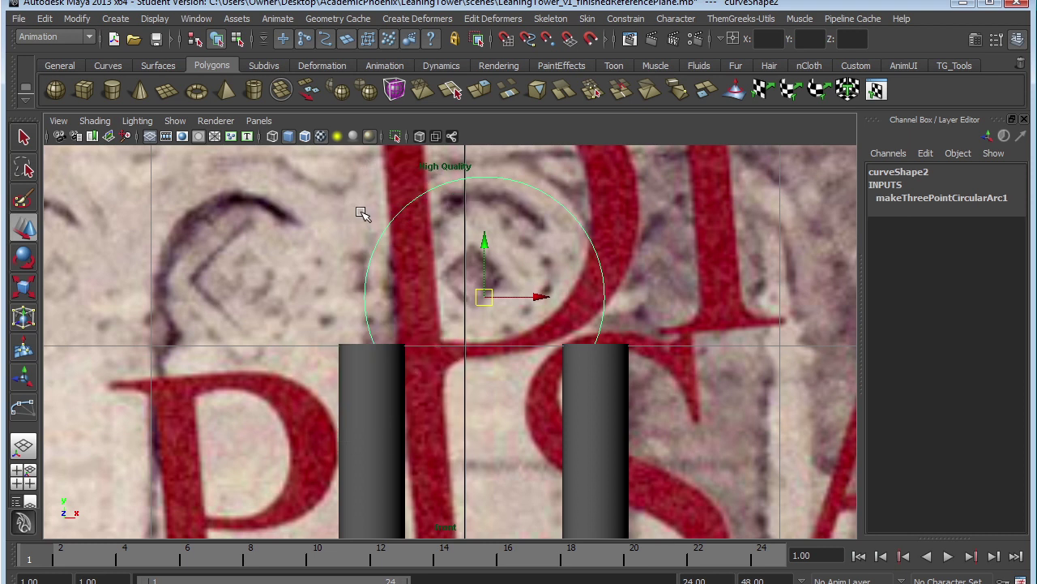
right_click(362, 300)
right_click_drag(362, 300, 301, 301)
left_click(368, 311)
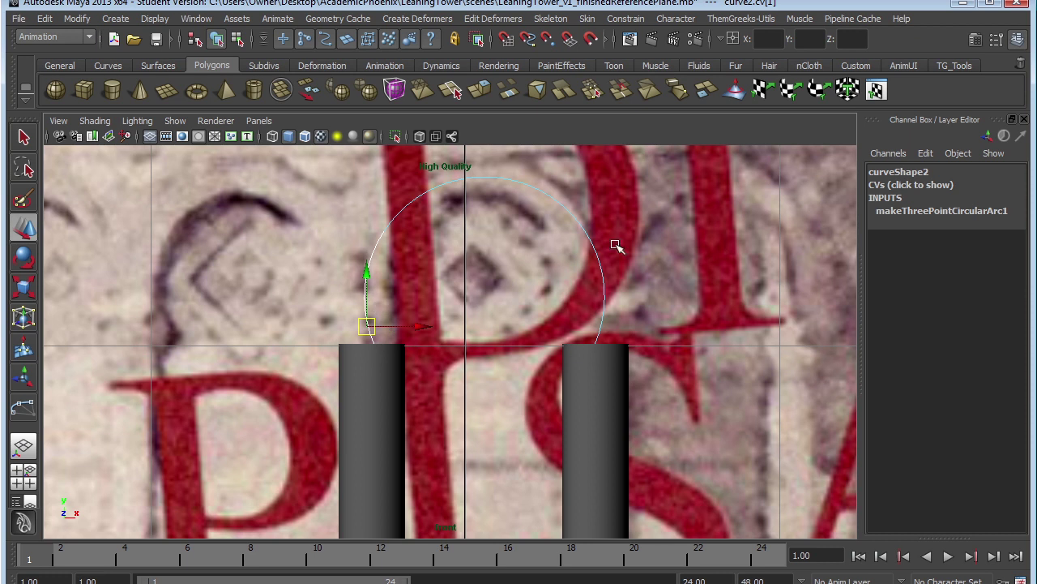
left_click(369, 137)
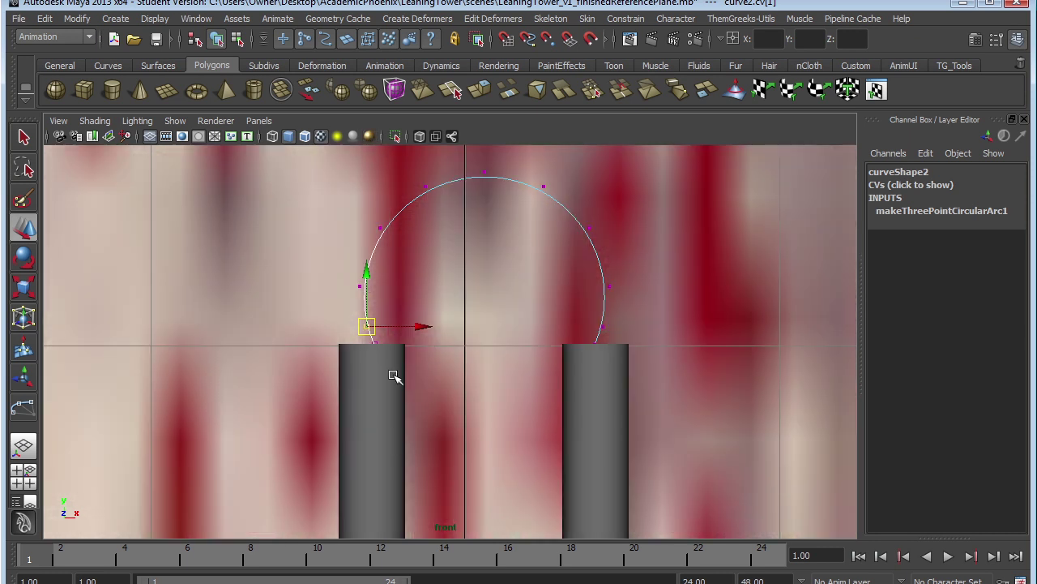
Scale the three lowest control vertices at each end of the arc flat in X so each end runs vertically.
left_click_drag(338, 269, 444, 473)
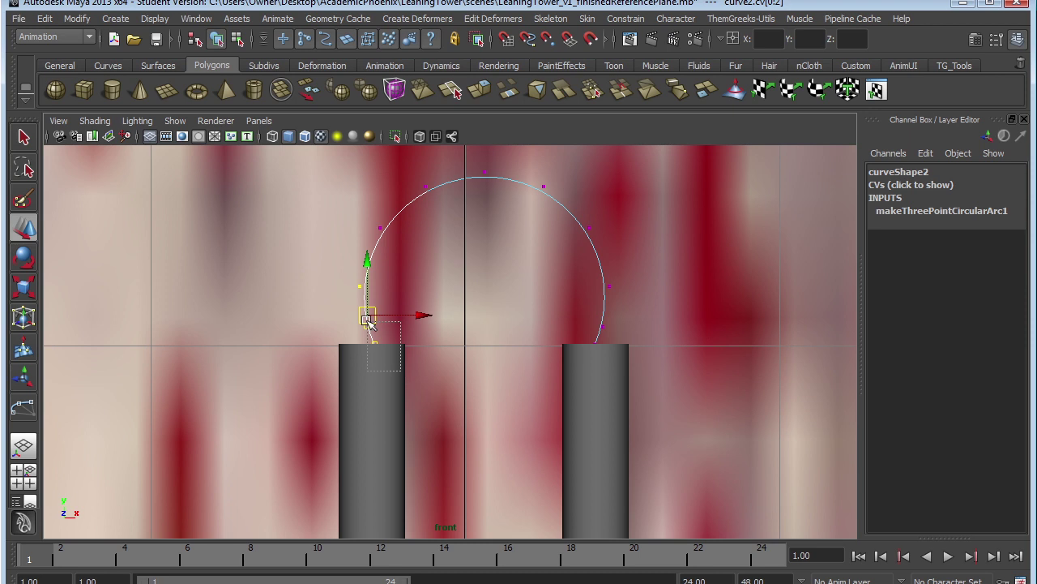
key("r")
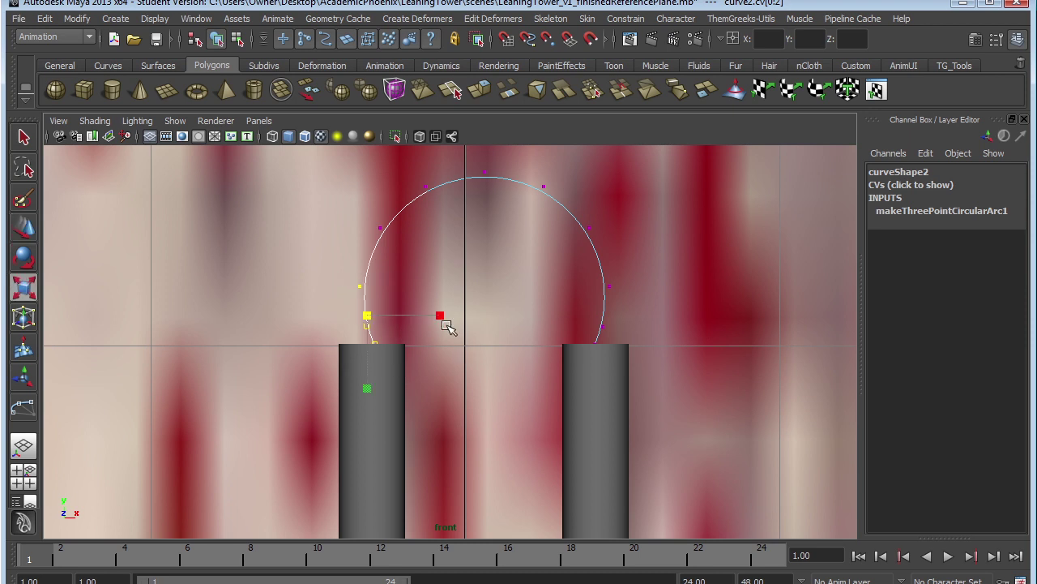
left_click_drag(441, 317, 375, 319)
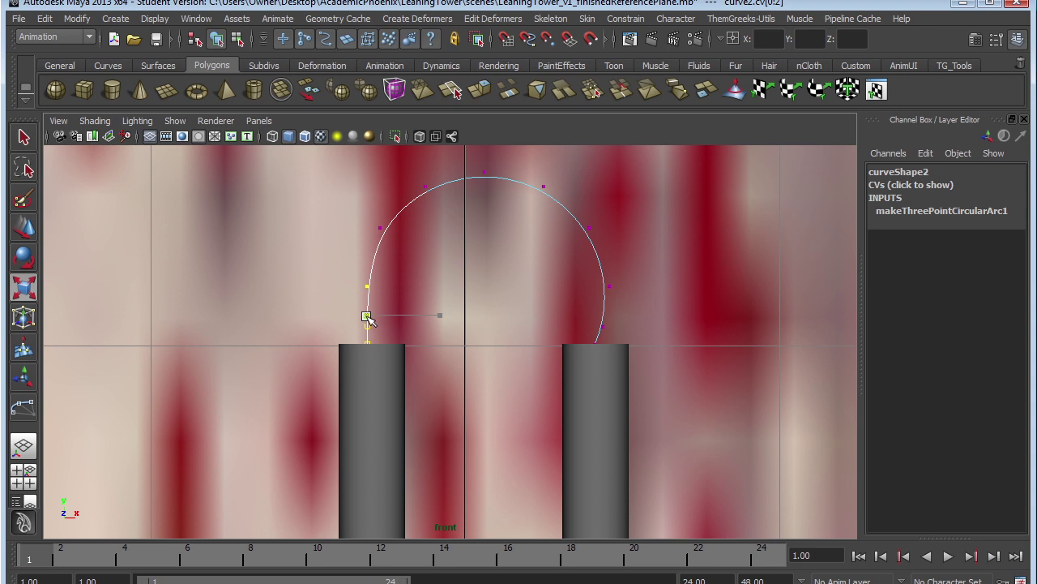
left_click_drag(366, 316, 366, 317)
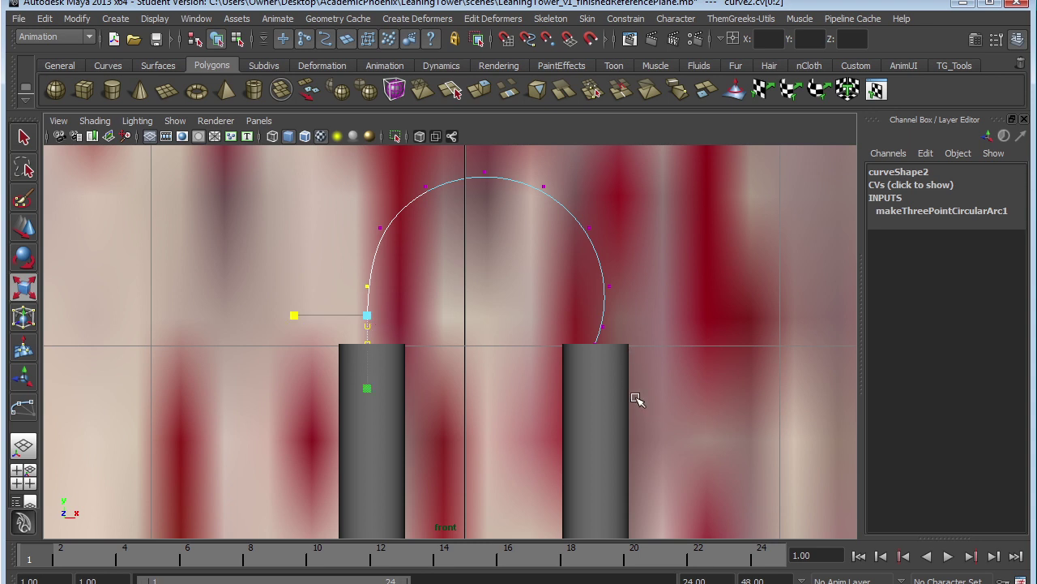
left_click_drag(637, 400, 568, 274)
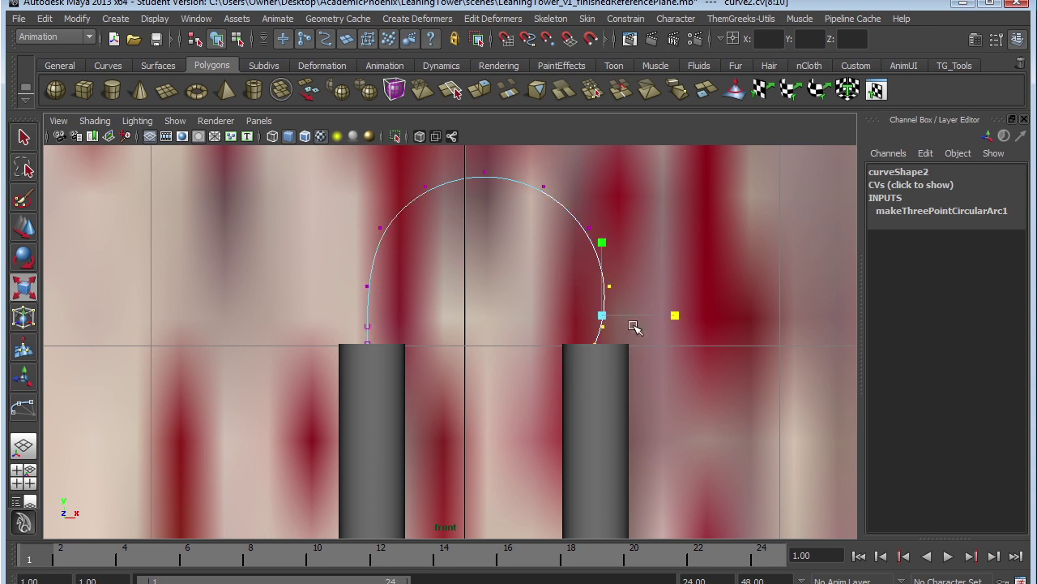
left_click_drag(675, 318, 602, 317)
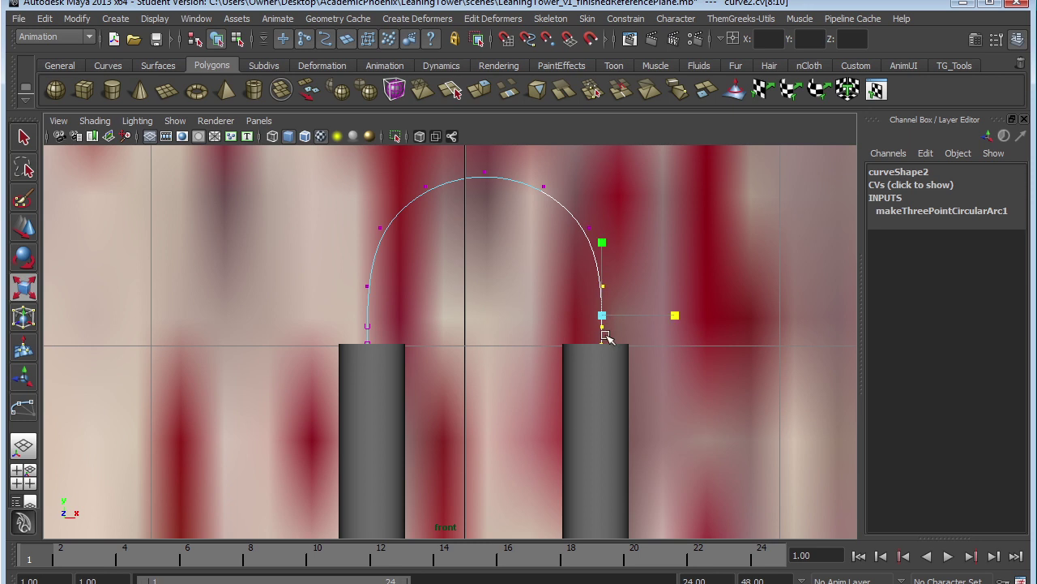
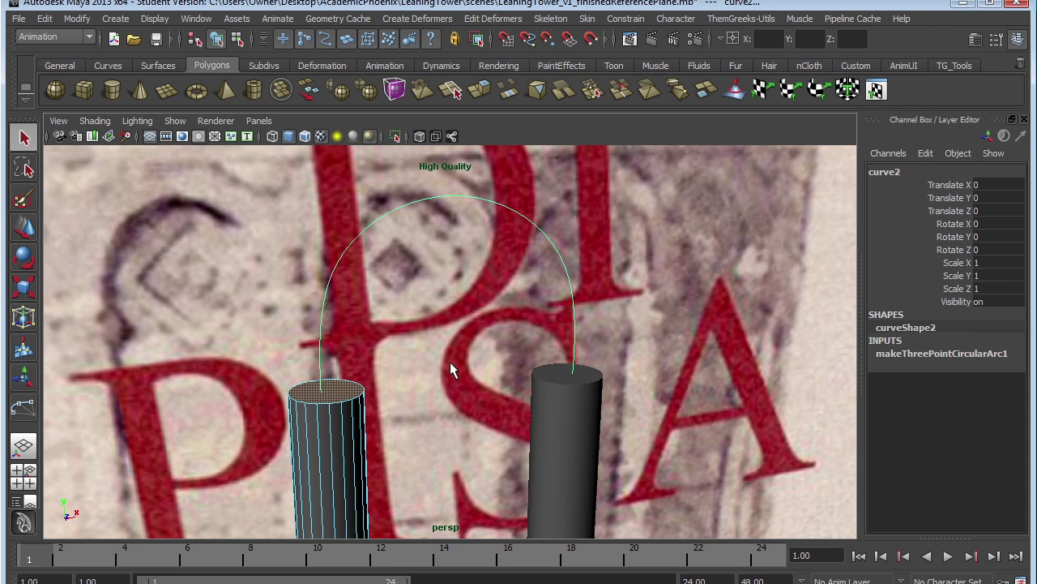
In the perspective view, extrude the original column's top faces along the arc curve with 11 divisions.
middle_click_drag(439, 335, 450, 361, "alt")
left_click(88, 38)
left_click(49, 62)
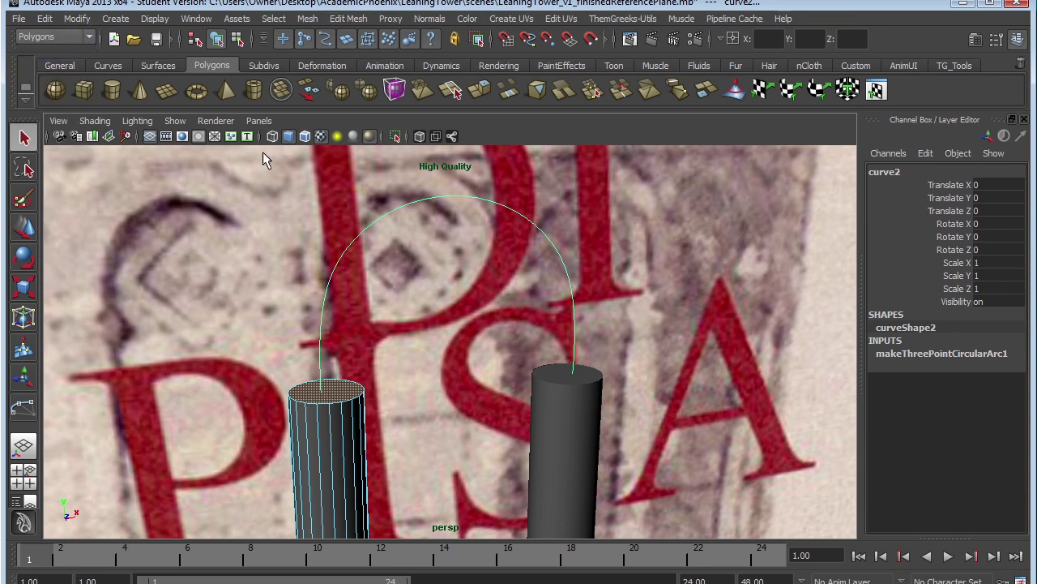
left_click(361, 19)
left_click(356, 65)
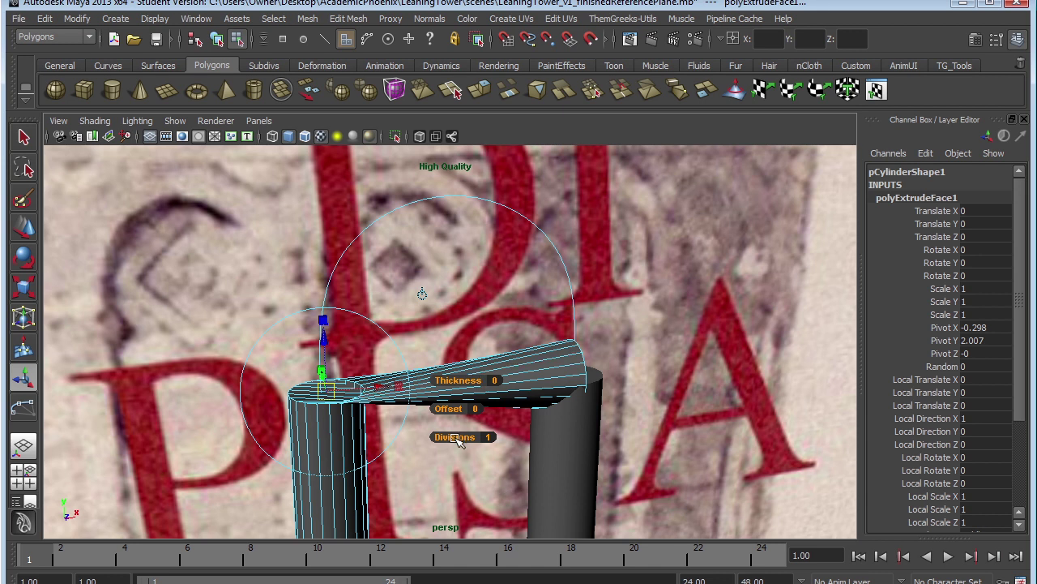
left_click_drag(451, 435, 548, 443)
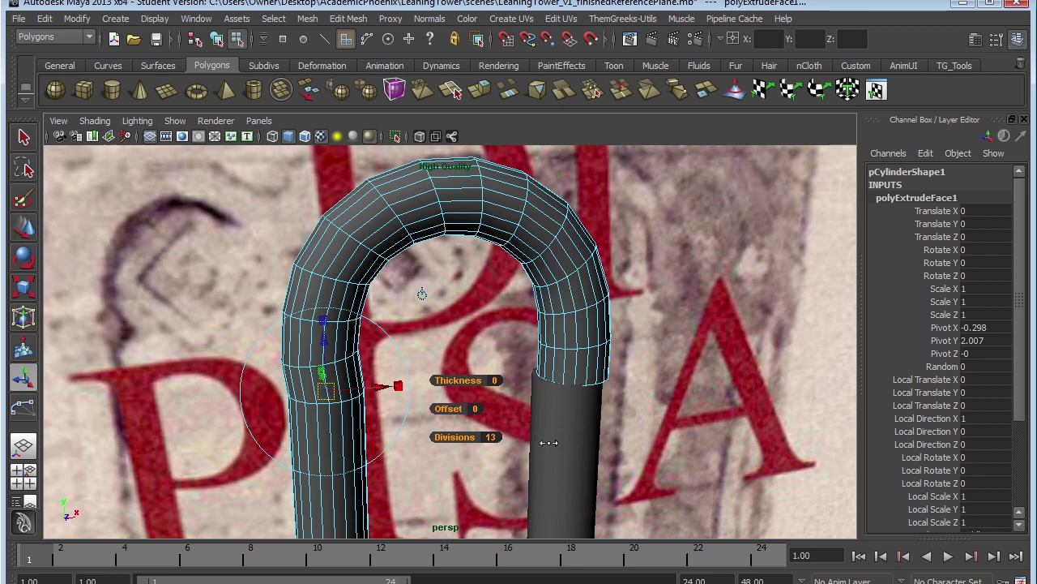
mouse_move(549, 443)
left_mouse_down()
mouse_move(592, 436)
mouse_move(747, 457)
mouse_move(516, 448)
mouse_move(533, 451)
left_mouse_up()
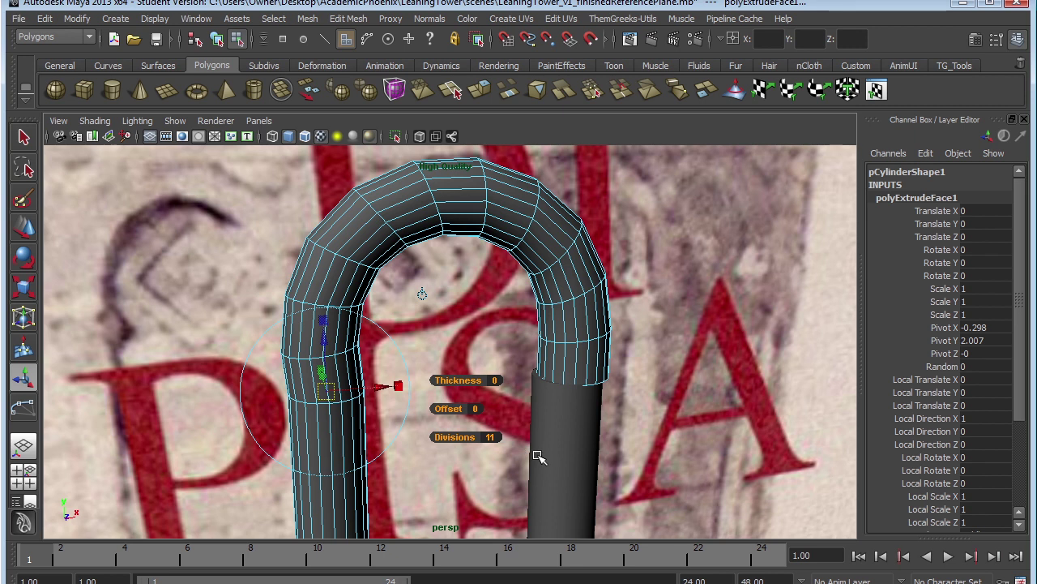
Switch the arched column back to object mode and set its face extrusion's divisions to 10.
left_click_drag(678, 435, 646, 402, "alt")
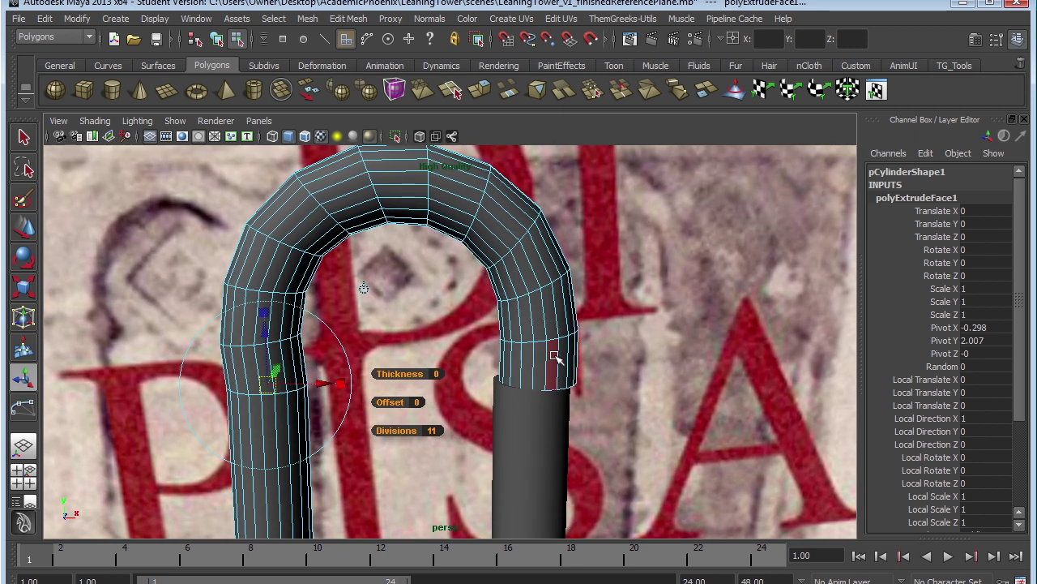
left_click(551, 385)
right_click_drag(543, 347, 616, 323)
left_click(557, 357)
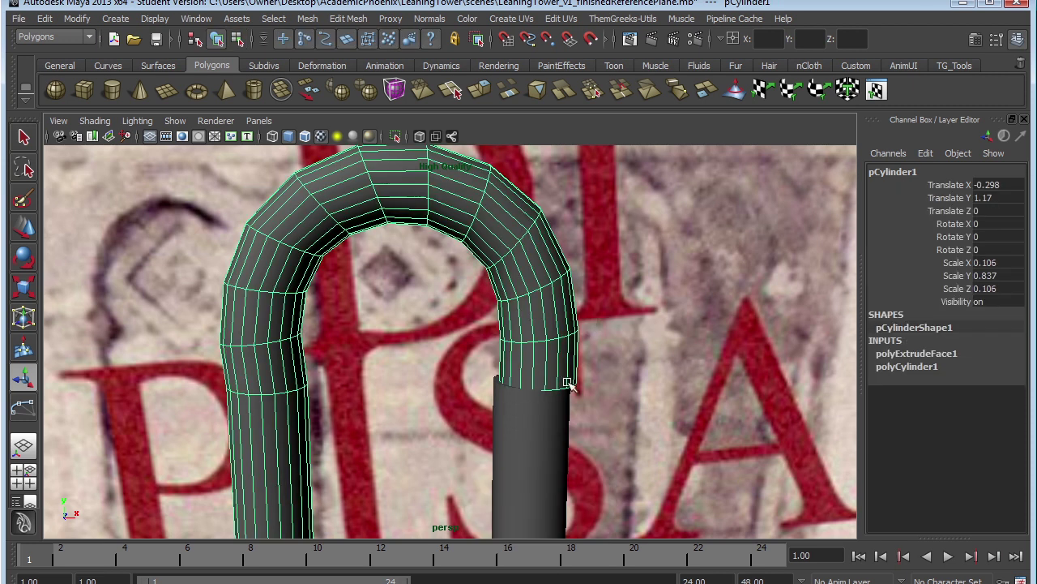
left_click(928, 355)
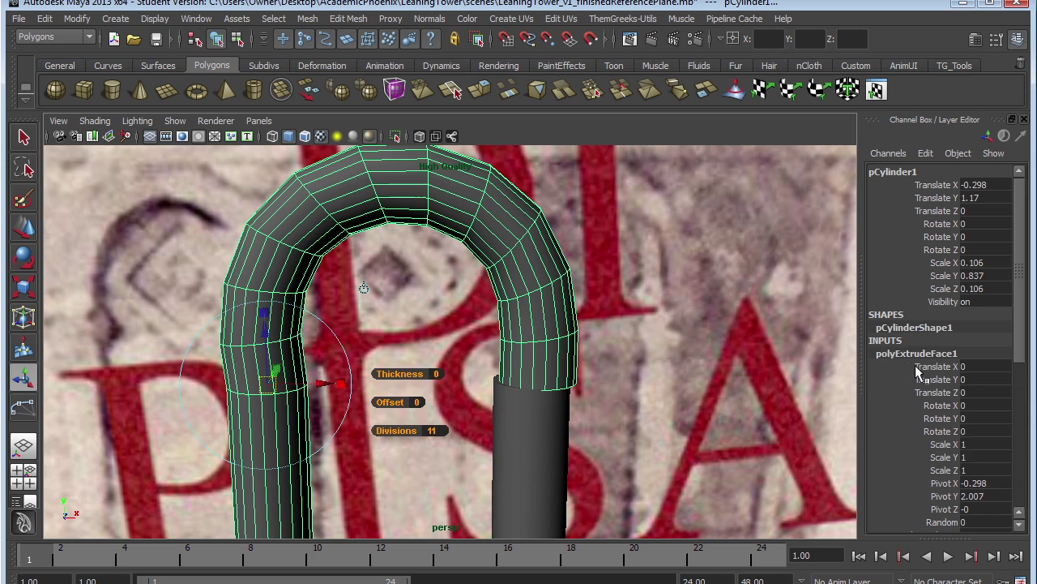
left_click_drag(1019, 350, 1030, 484)
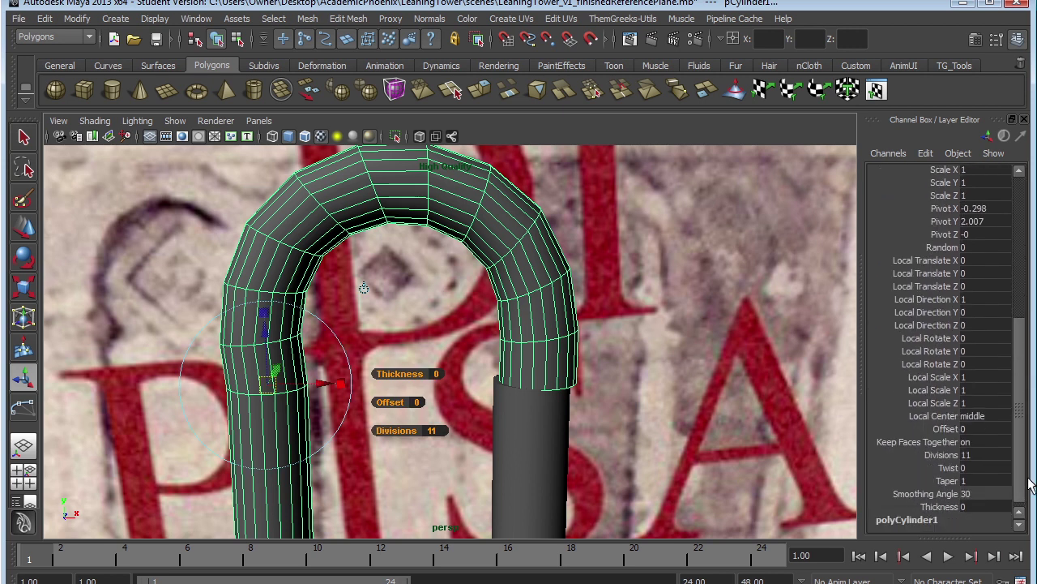
left_click(944, 454)
middle_click_drag(641, 389, 629, 426)
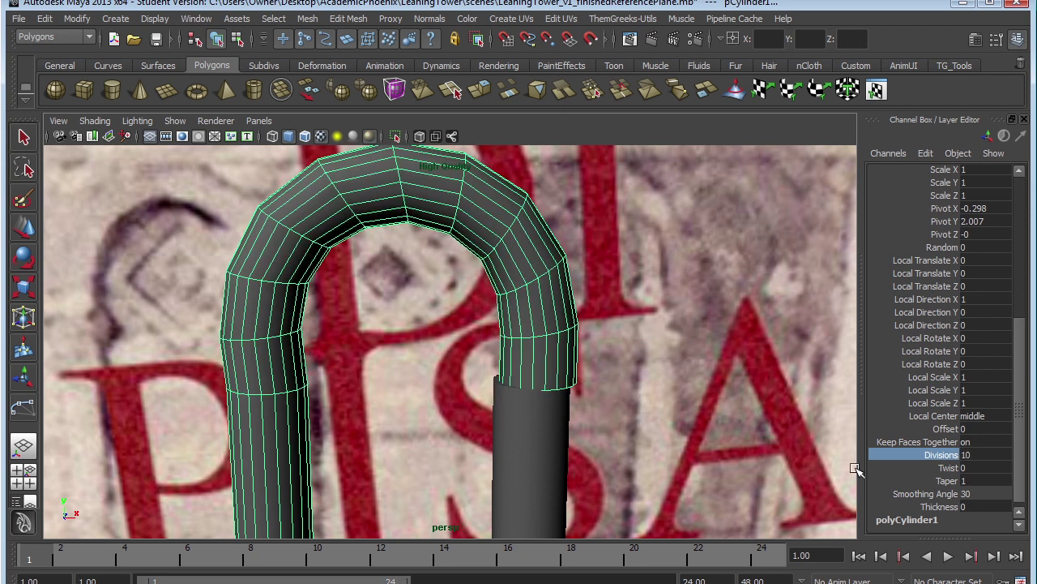
left_click(977, 455)
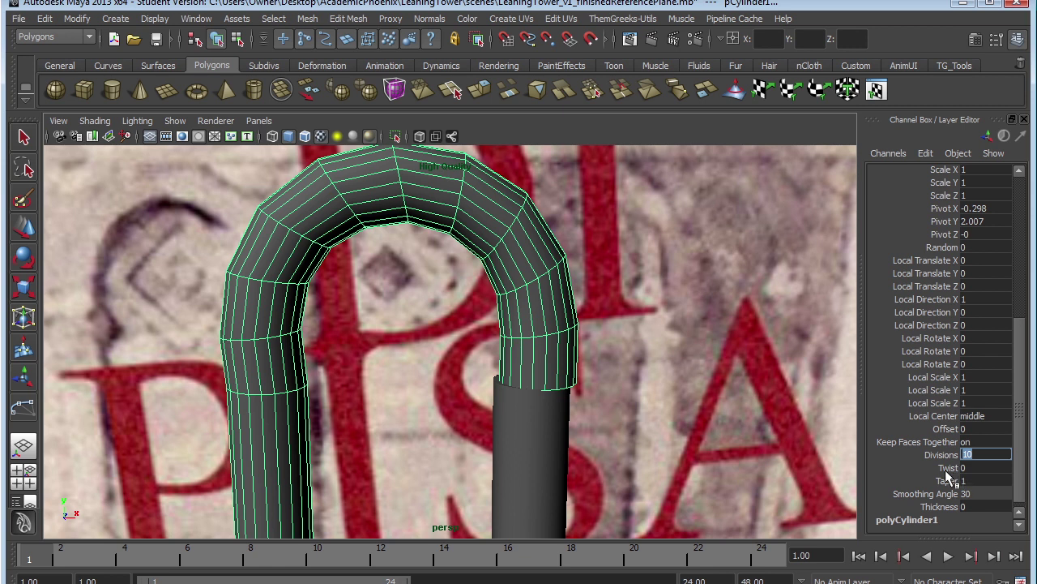
mouse_move(717, 424)
middle_mouse_down()
mouse_move(730, 429)
mouse_move(696, 413)
mouse_move(717, 418)
middle_mouse_up()
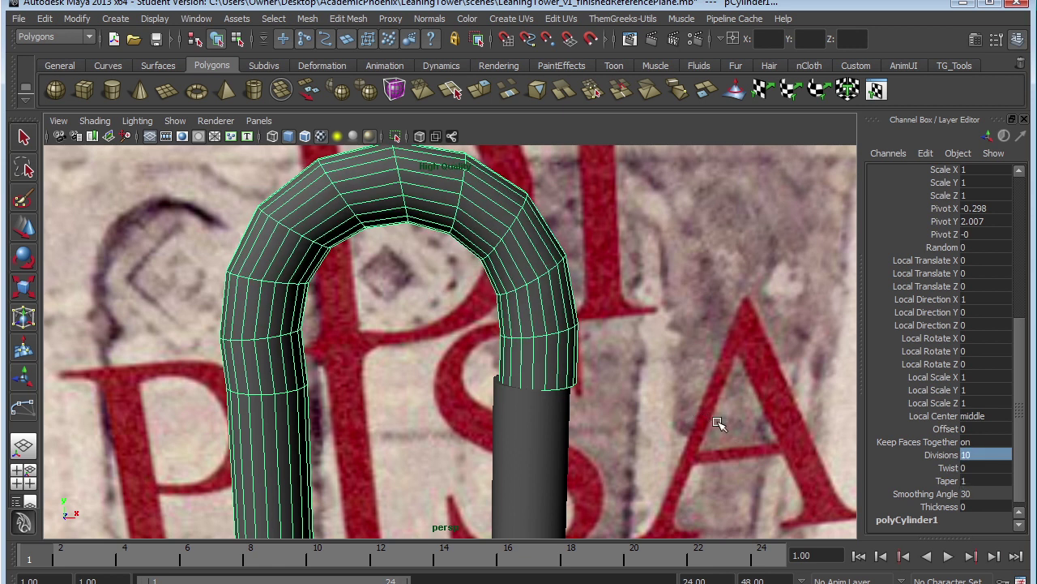
Try reducing the arch extrusion's Taper to 0, and undo the change.
left_click(948, 467)
middle_click_drag(733, 419, 905, 468)
left_click(946, 481)
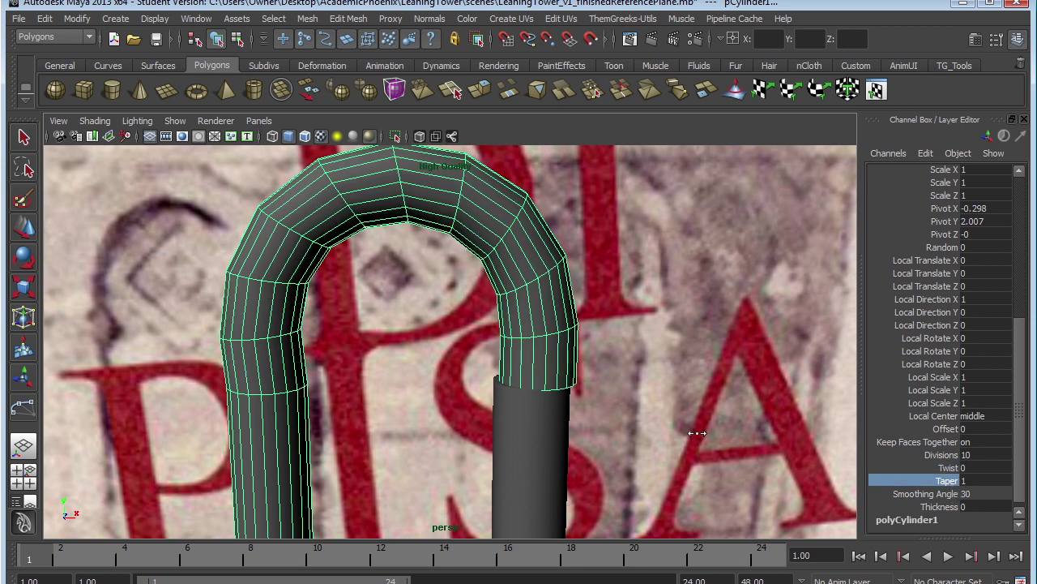
middle_click_drag(697, 434, 687, 428)
left_click_drag(672, 424, 665, 414, "alt")
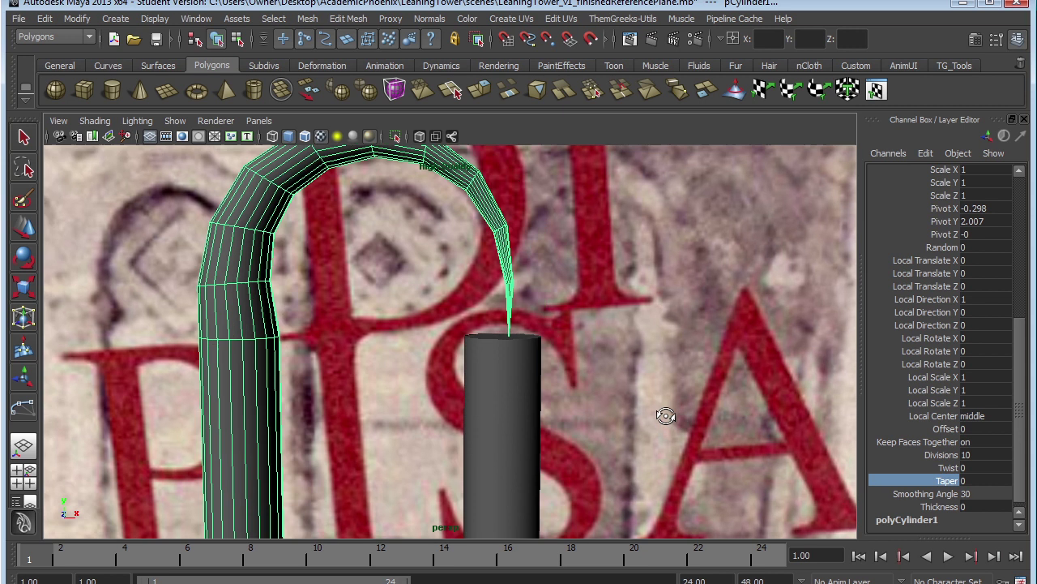
key("z")
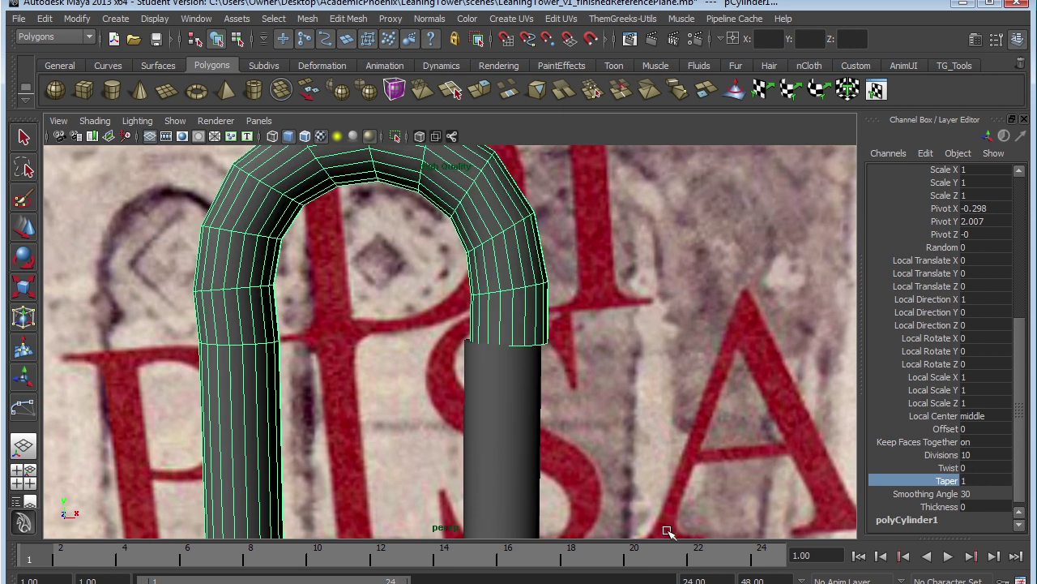
Examine how the arch's free end lines up with the top of the second column.
left_click_drag(1018, 429, 1005, 301)
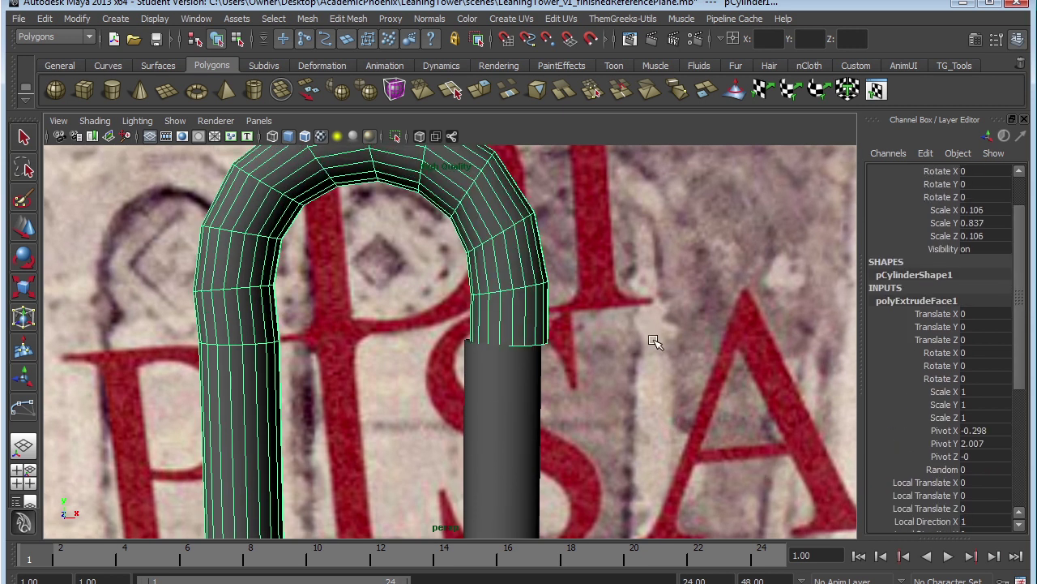
left_click(499, 406)
left_click(522, 328)
middle_click_drag(598, 388, 641, 338, "alt")
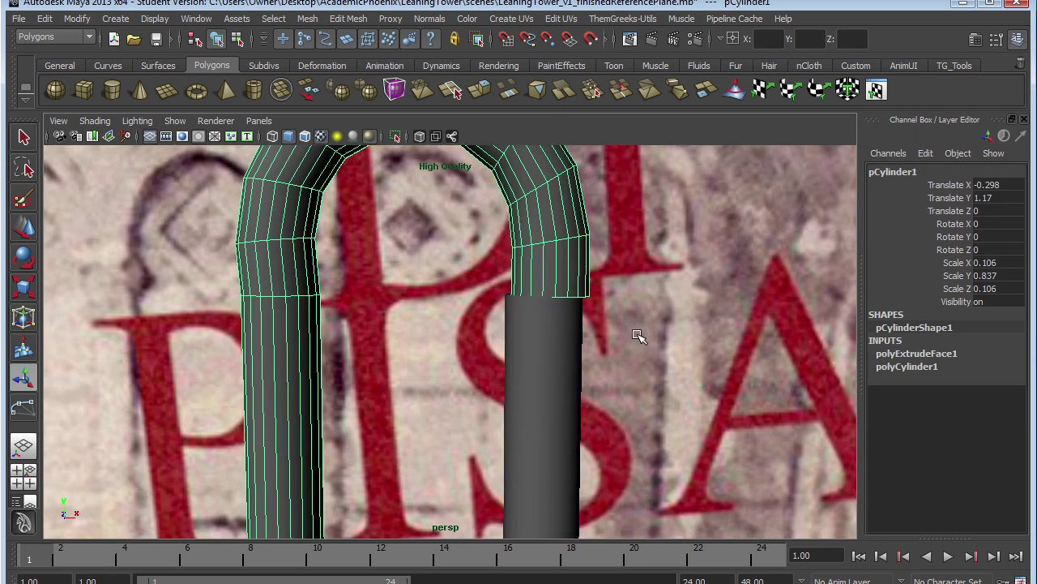
right_click_drag(641, 338, 704, 368, "alt")
middle_click_drag(704, 368, 773, 398, "alt")
left_click_drag(759, 386, 752, 392, "alt")
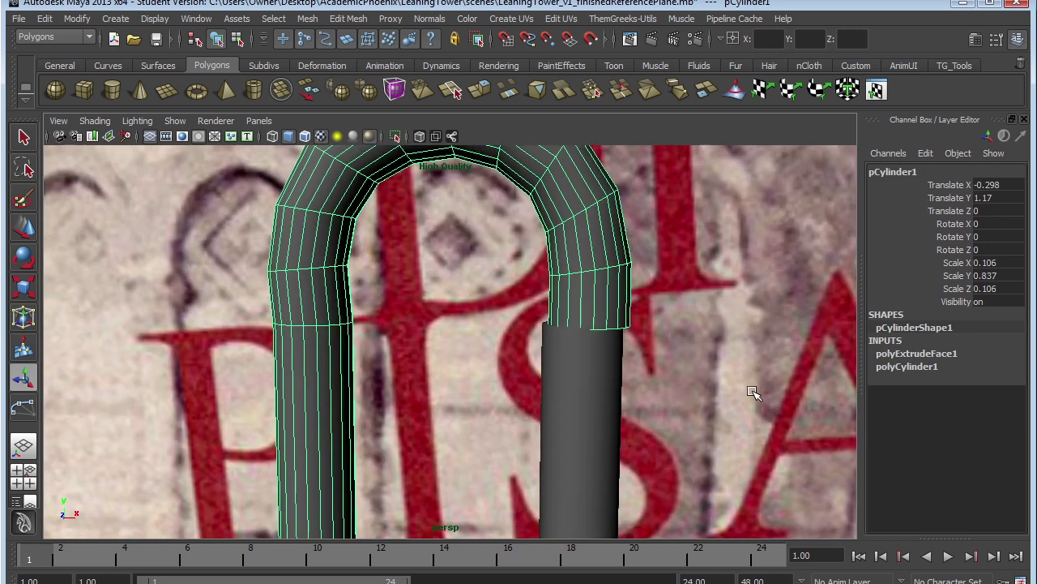
left_click(606, 365)
left_click(614, 318)
left_click(603, 361)
left_click(614, 318)
middle_click_drag(635, 405, 680, 358, "alt")
right_click_drag(681, 358, 591, 420, "alt")
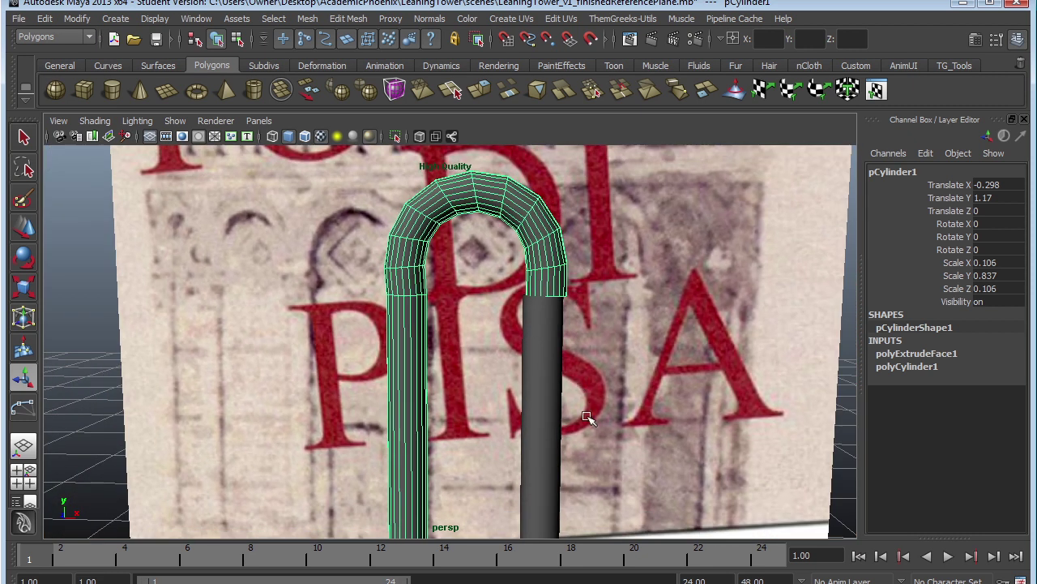
middle_click_drag(558, 429, 574, 412, "alt")
Move the second column slightly along X so it sits beneath the arch's free end.
left_click(574, 412)
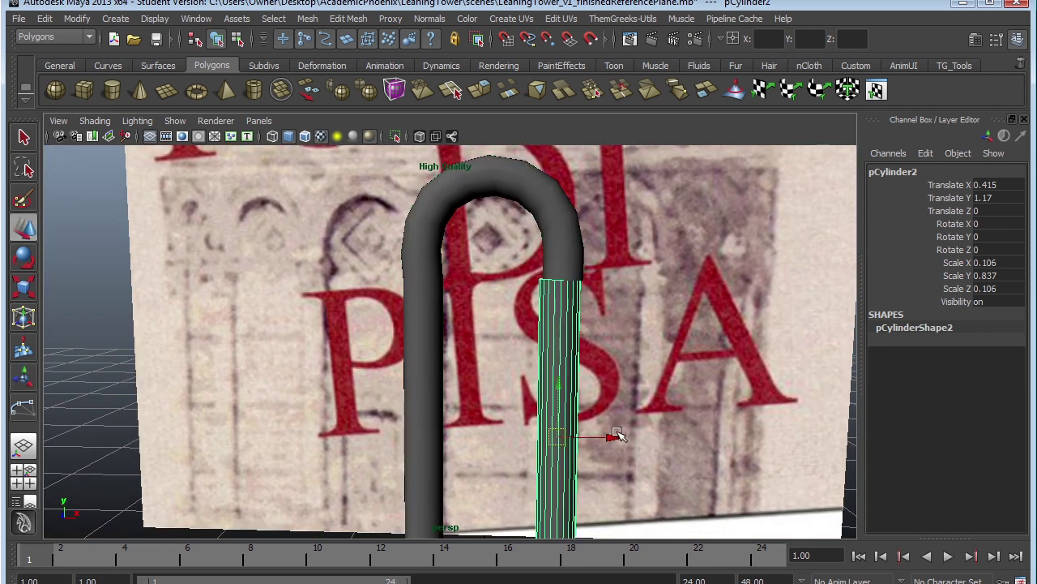
left_click_drag(617, 435, 621, 434)
right_click_drag(615, 435, 770, 471, "alt")
middle_click_drag(719, 416, 574, 443, "alt")
right_click_drag(666, 415, 752, 462, "alt")
Select the arched column together with the second column and combine them into one mesh.
left_click(618, 214, "shift")
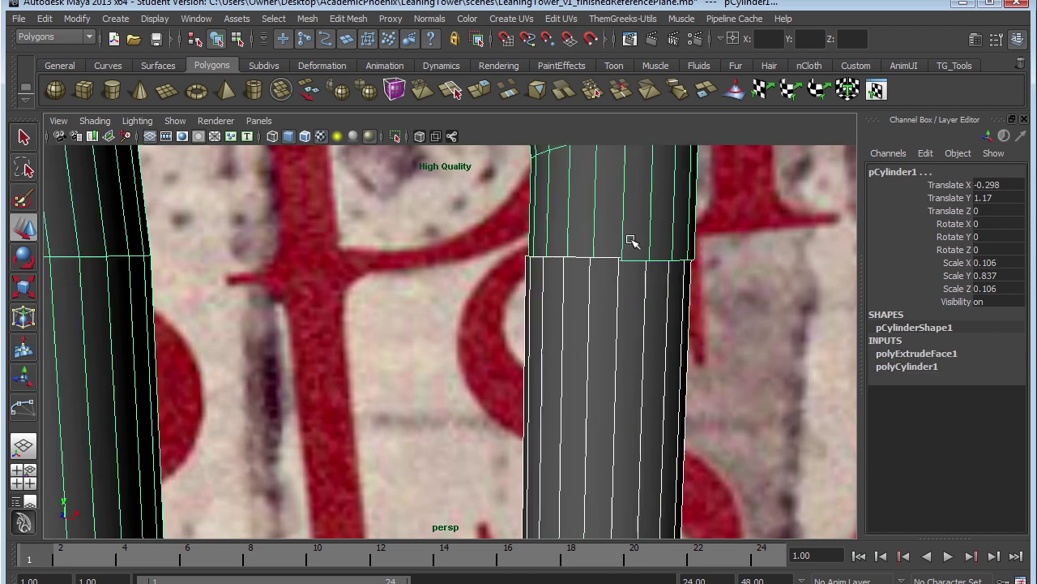
mouse_move(721, 336)
left_mouse_down("alt")
mouse_move(732, 338)
mouse_move(708, 340)
mouse_move(735, 338)
left_mouse_up("alt")
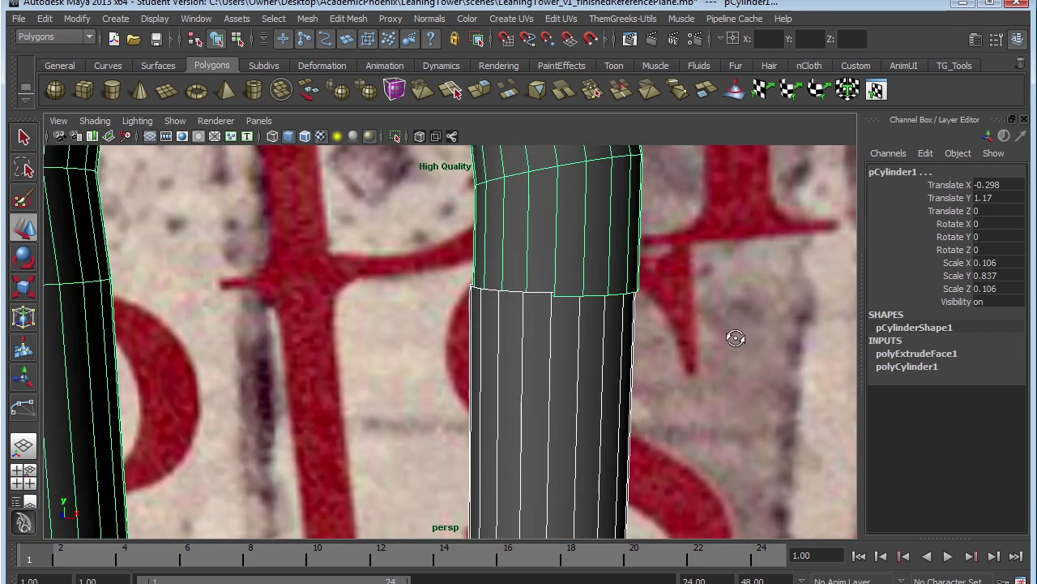
right_click_drag(696, 371, 646, 389, "alt")
middle_click_drag(646, 389, 709, 421, "alt")
right_click_drag(709, 421, 574, 405, "alt")
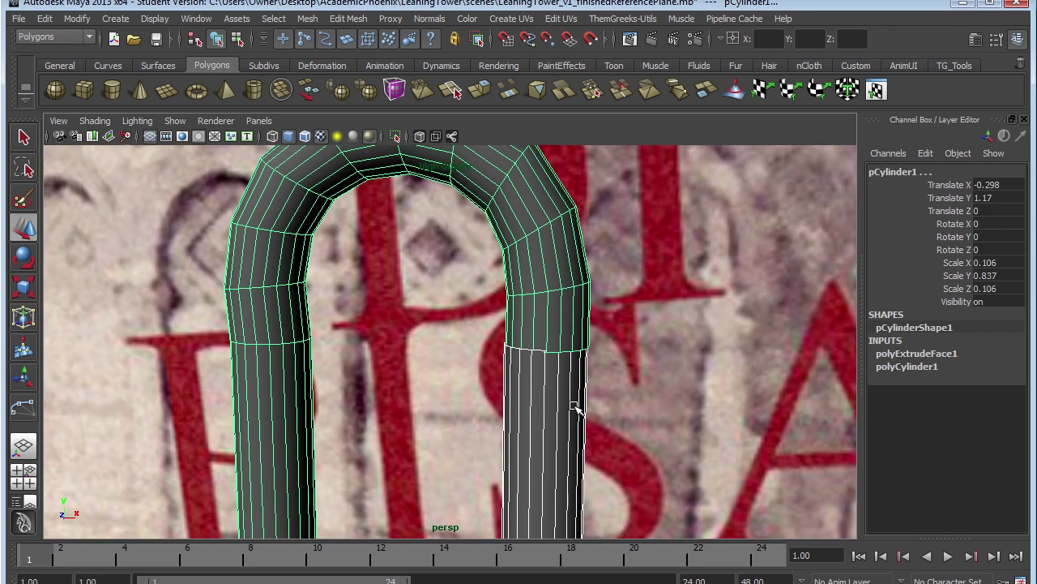
left_click(565, 392)
left_click(574, 329, "shift")
left_click(348, 19)
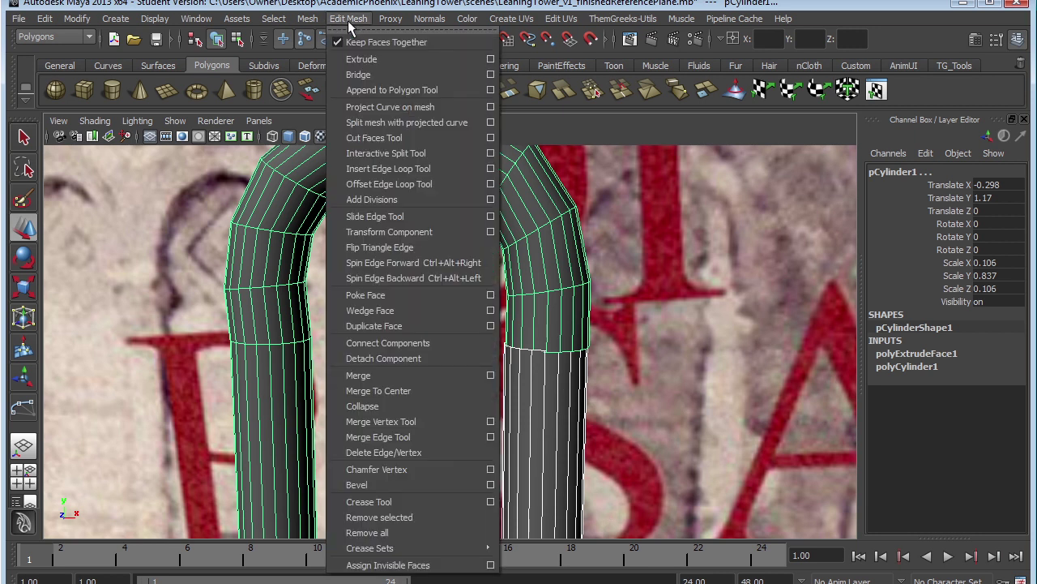
mouse_move(309, 23)
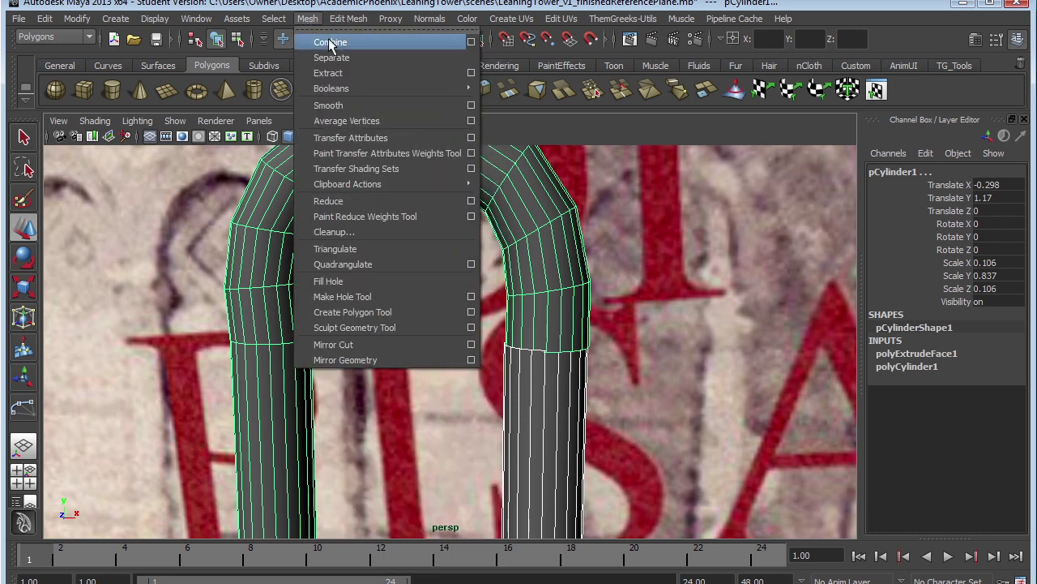
left_click(328, 42)
middle_click_drag(476, 360, 627, 325, "alt")
right_click_drag(626, 324, 570, 374, "alt")
left_click_drag(647, 382, 607, 384, "alt")
right_click_drag(608, 385, 590, 355, "alt")
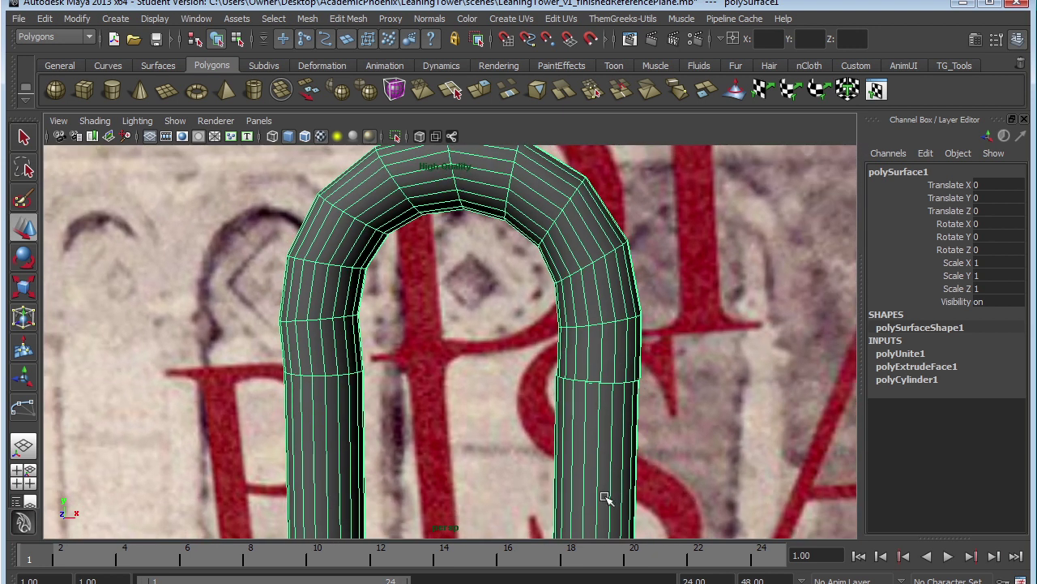
Preview the combined mesh smoothed to examine the seam and column ends, and return to the unsmoothed display.
key("3")
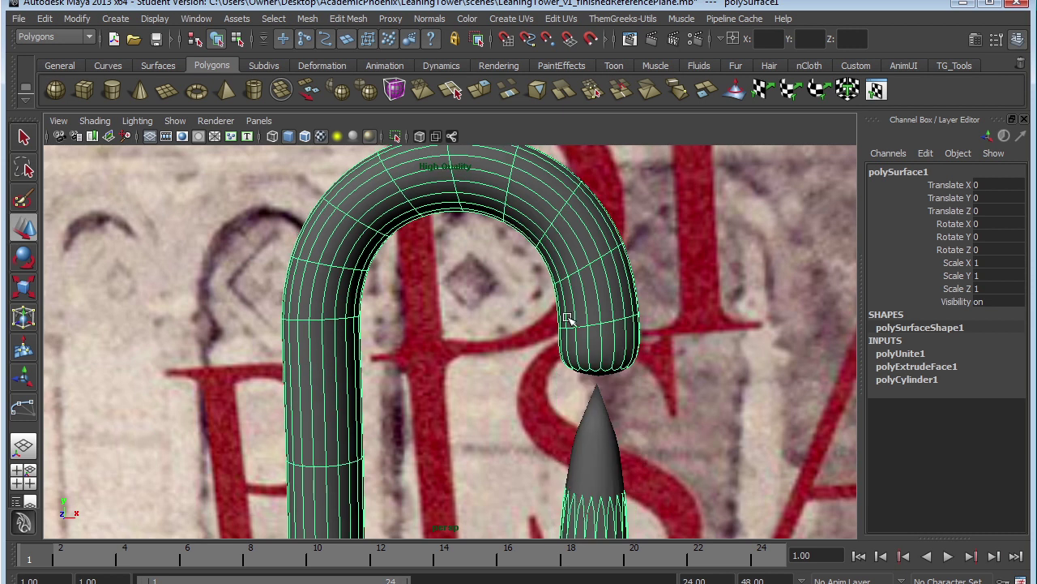
mouse_move(684, 375)
left_mouse_down("alt")
mouse_move(687, 394)
mouse_move(608, 343)
mouse_move(653, 347)
mouse_move(583, 379)
mouse_move(699, 377)
left_mouse_up("alt")
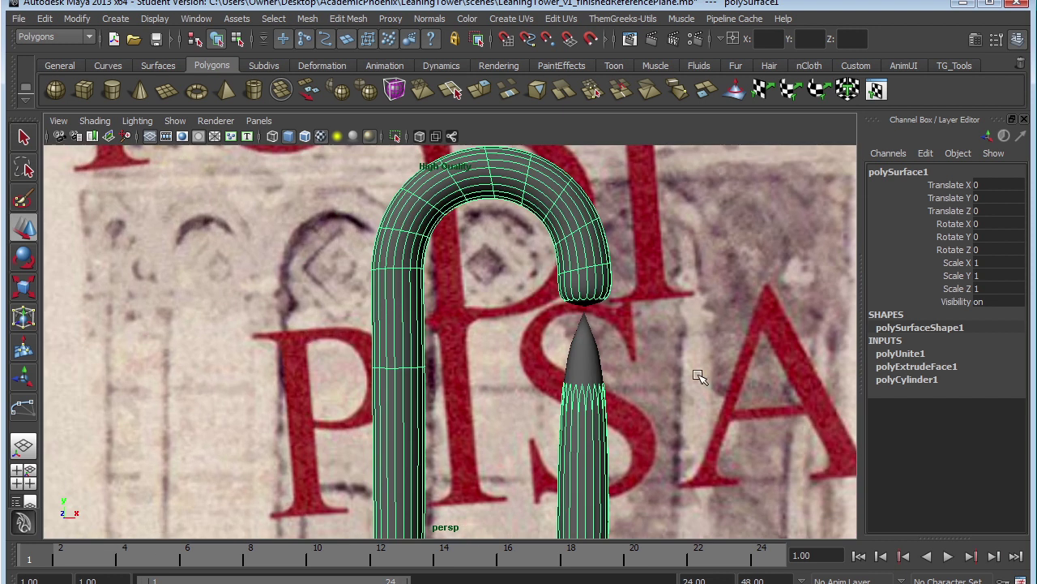
right_click_drag(692, 342, 523, 364, "alt")
middle_click_drag(523, 364, 527, 330, "alt")
right_click_drag(556, 357, 571, 402, "alt")
middle_click_drag(573, 405, 603, 376, "alt")
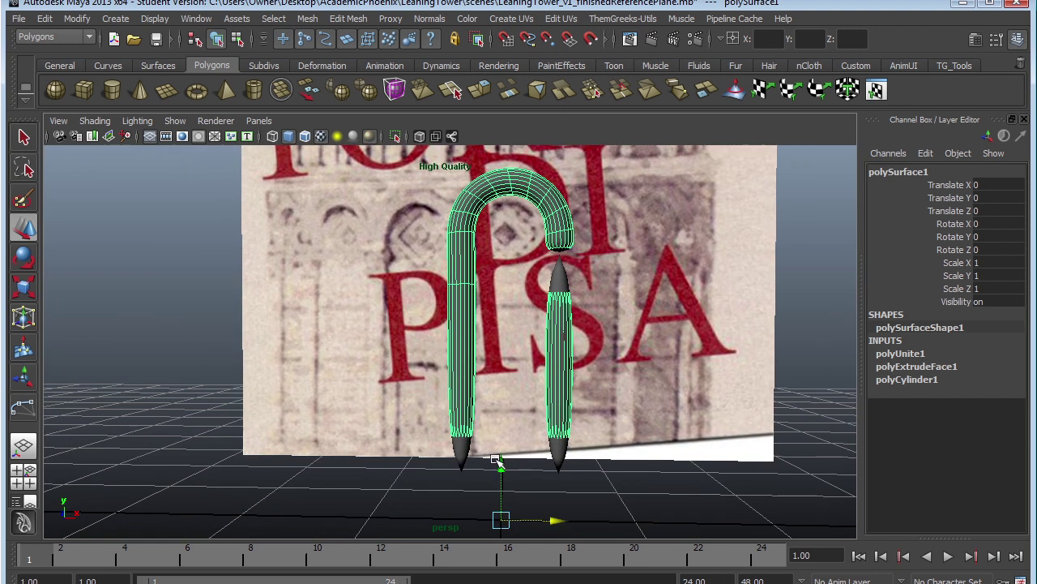
scroll(565, 368, "up", 2)
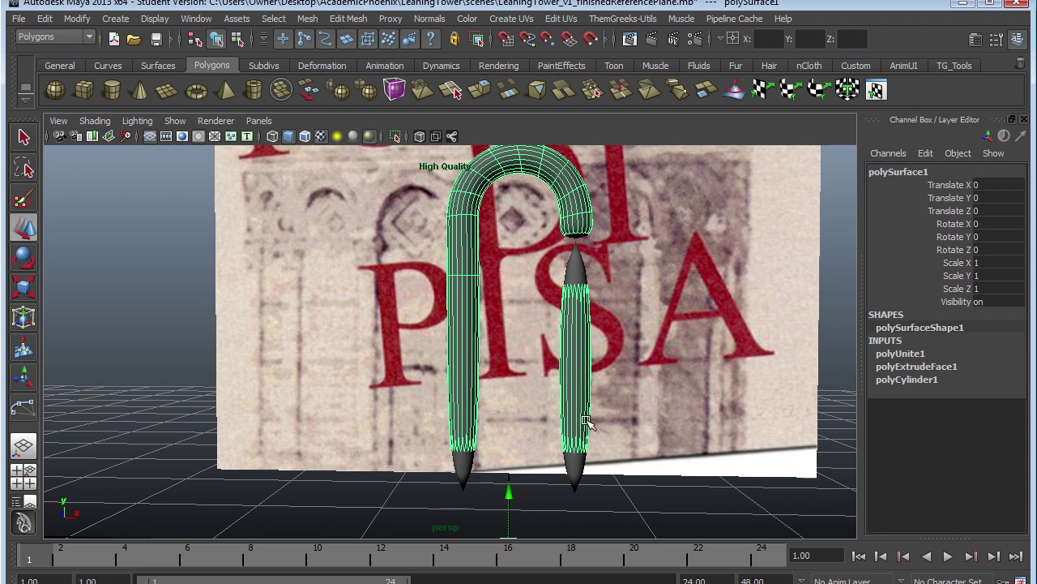
scroll(614, 417, "up", 4)
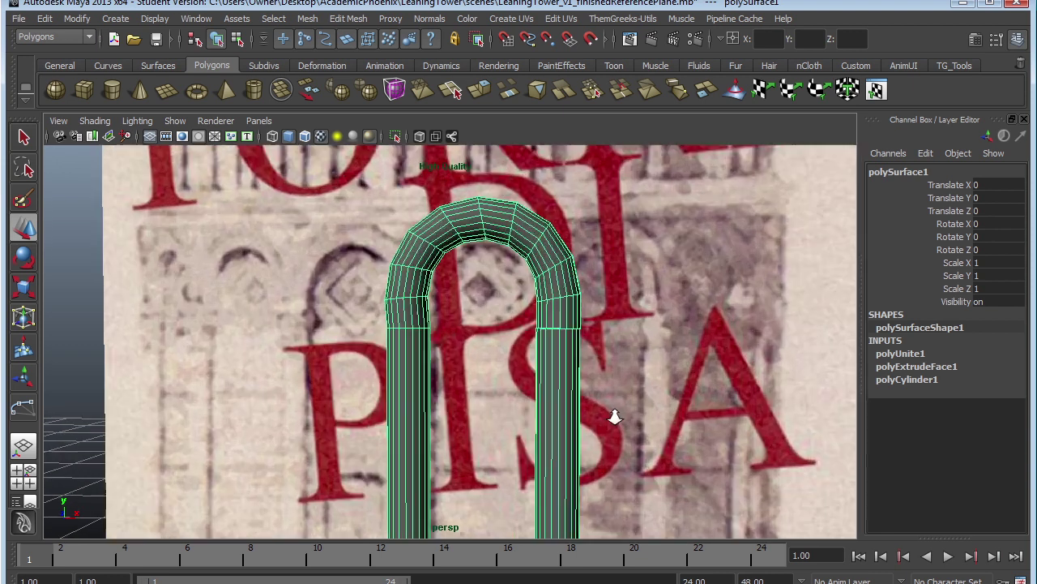
Switch the combined mesh to vertex editing at the seam between the arch and the second column.
scroll(581, 394, "up", 6)
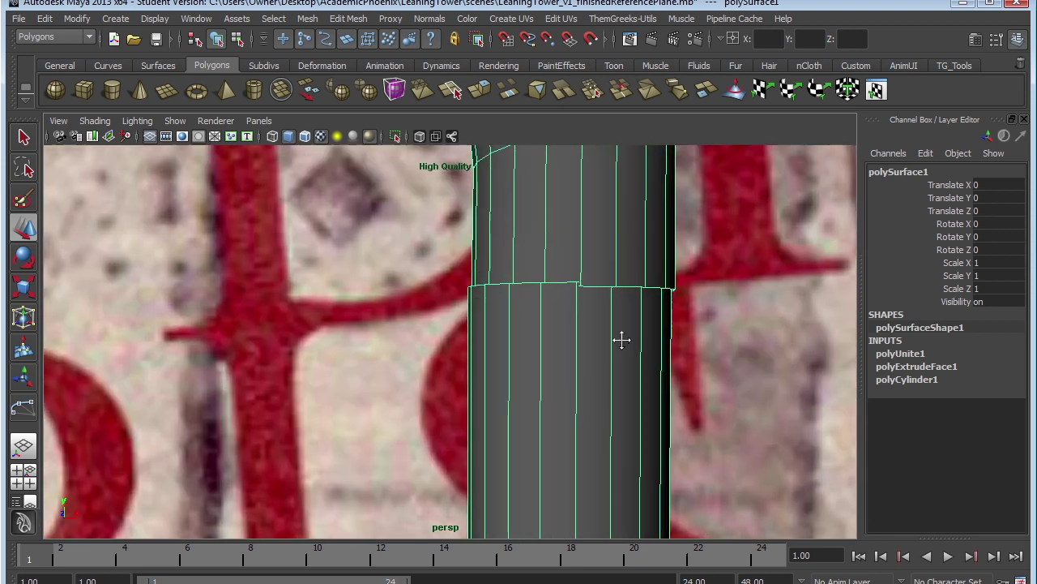
left_click_drag(590, 308, 598, 339, "alt")
middle_click_drag(597, 339, 593, 280, "alt")
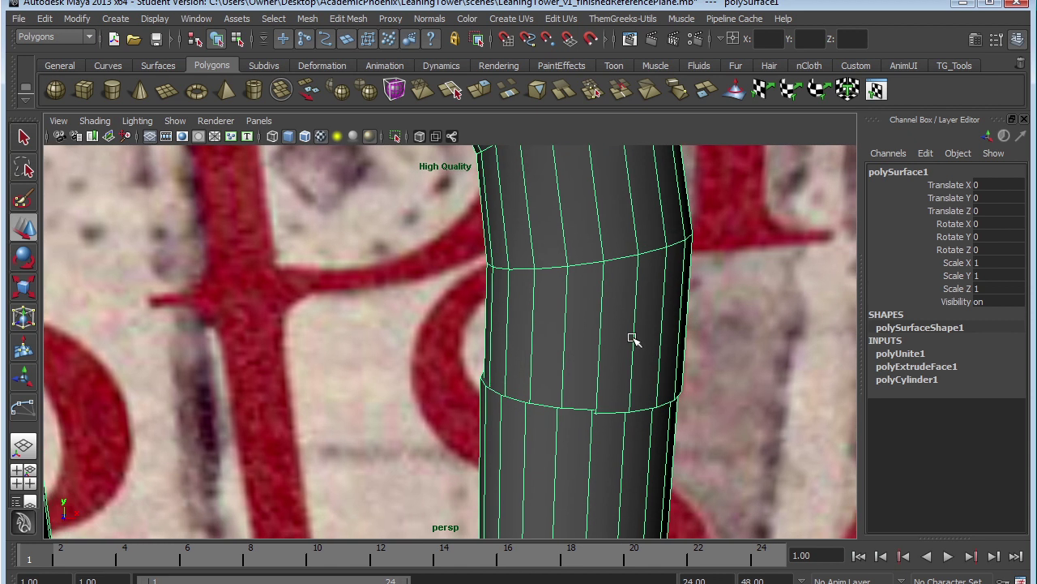
right_click_drag(629, 362, 612, 355, "alt")
left_click_drag(624, 373, 616, 361, "alt")
right_click_drag(589, 356, 605, 356, "alt")
middle_click_drag(606, 336, 566, 350, "alt")
right_click(556, 331)
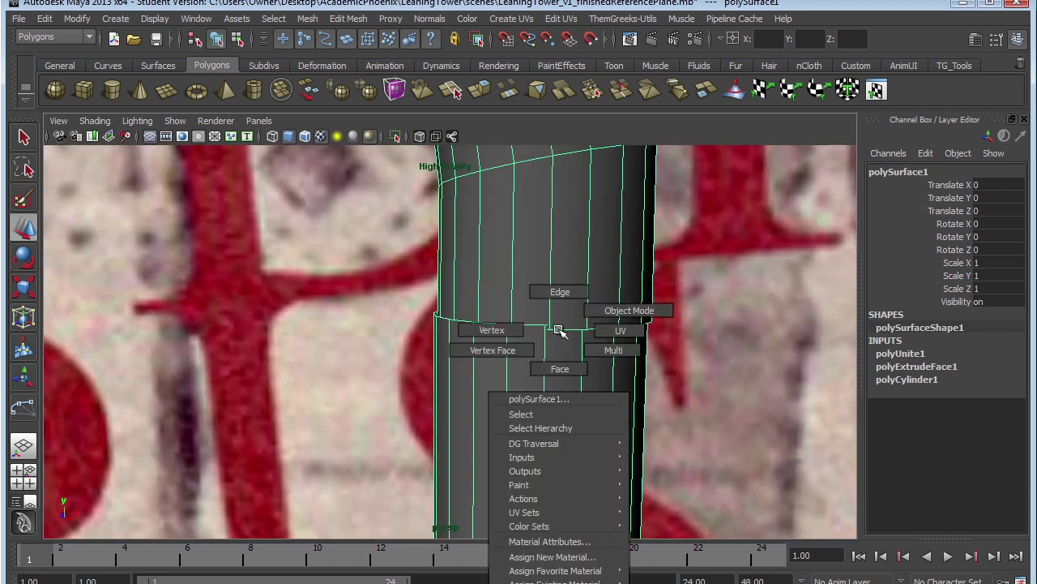
right_click(556, 331)
left_click(510, 326)
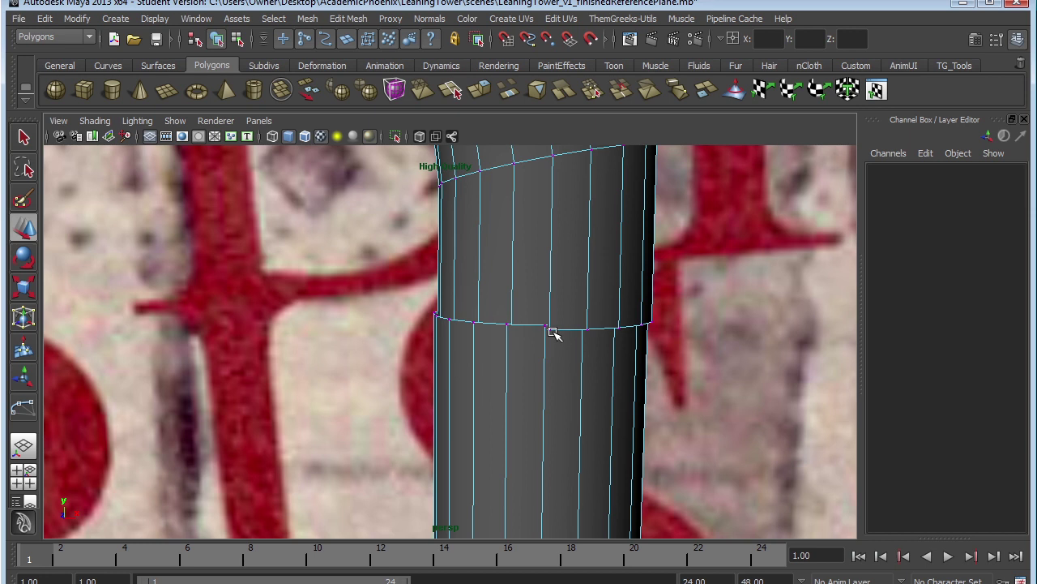
Scale the two nearly coincident vertices at the front of the seam together and merge them.
left_click(549, 330)
left_click(508, 324)
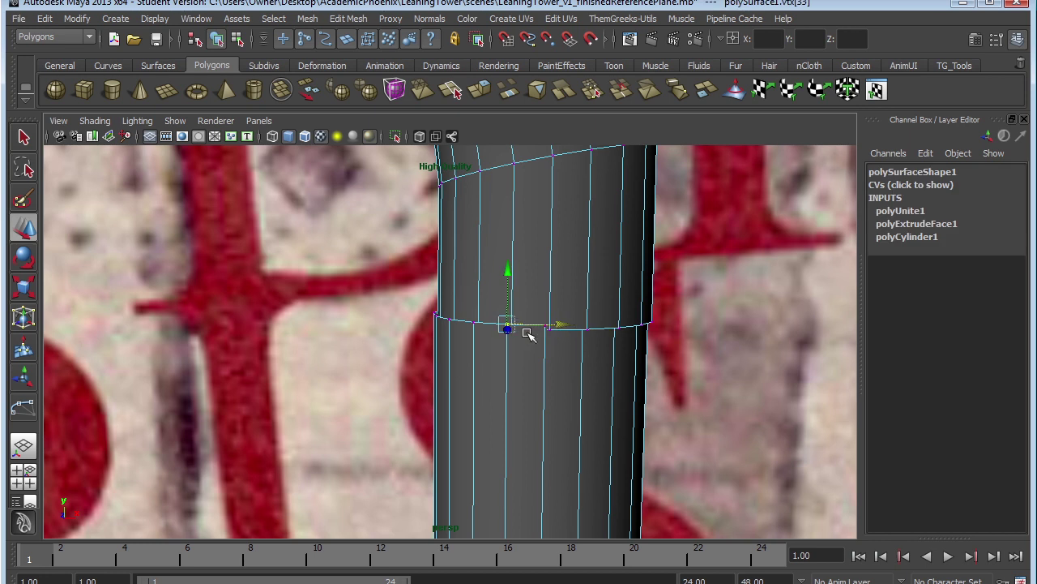
left_click(550, 331)
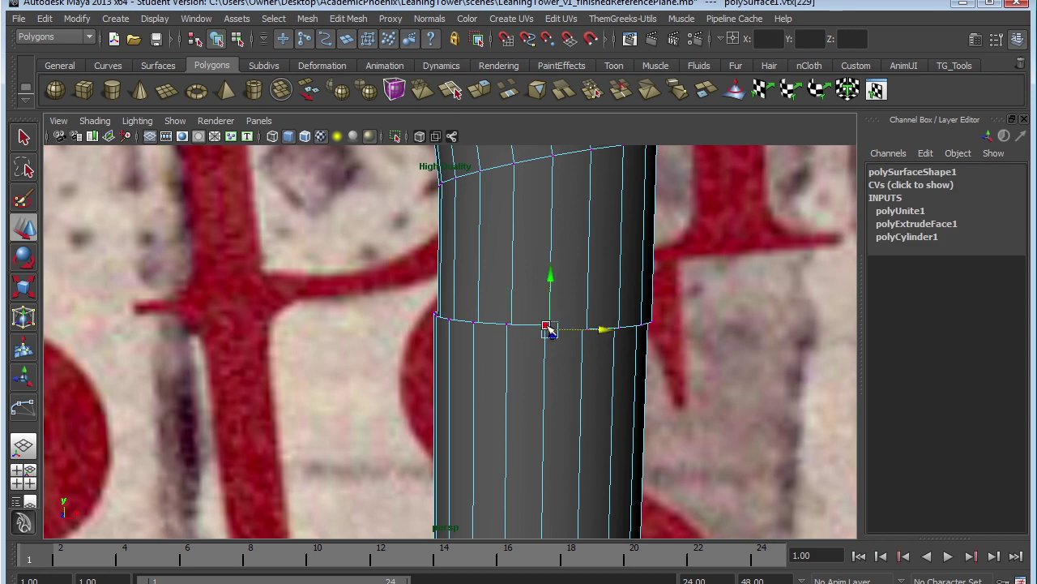
key("q")
left_click(546, 325)
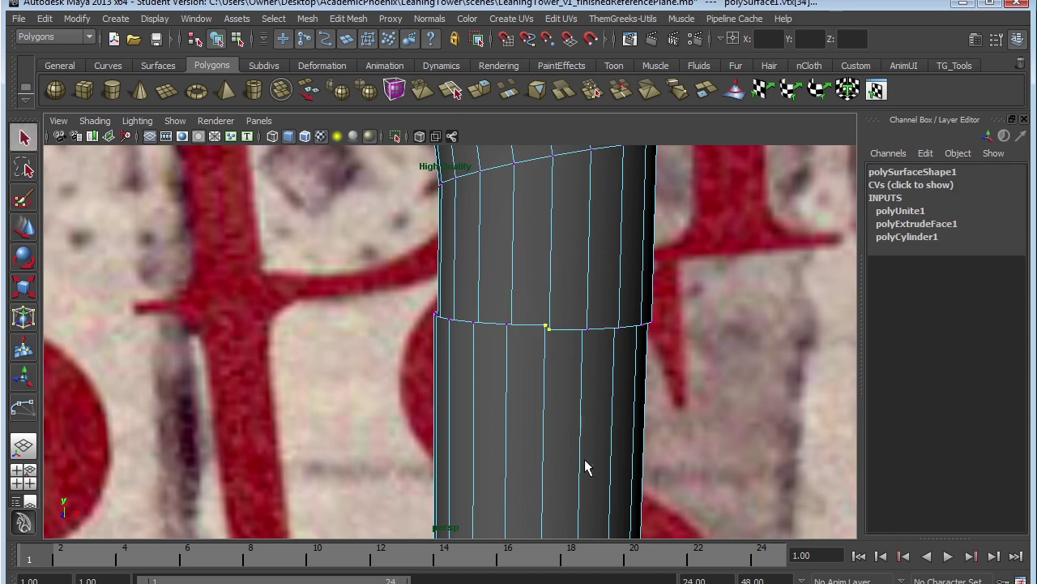
key("r")
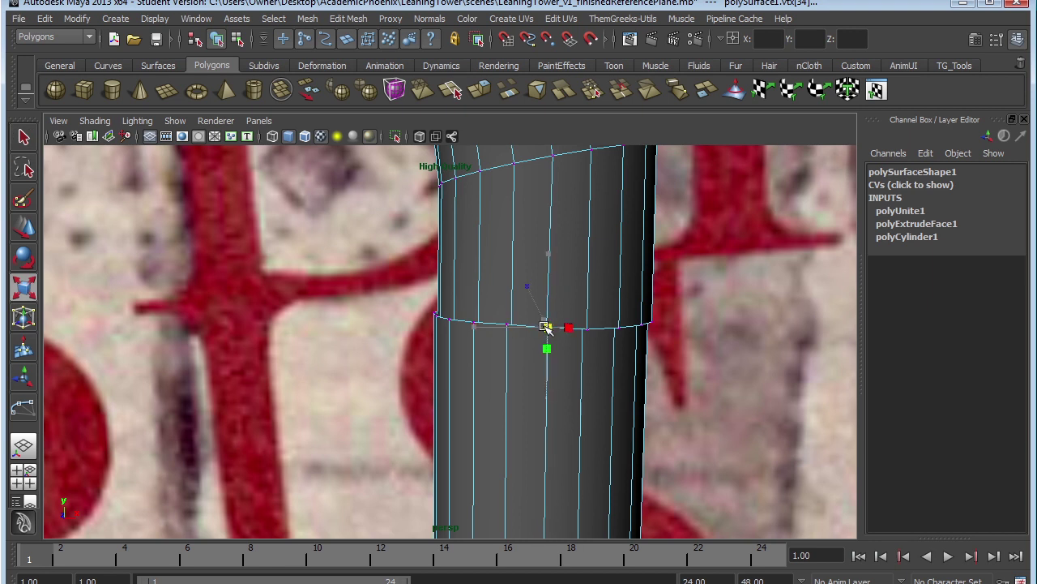
left_click_drag(546, 325, 551, 329)
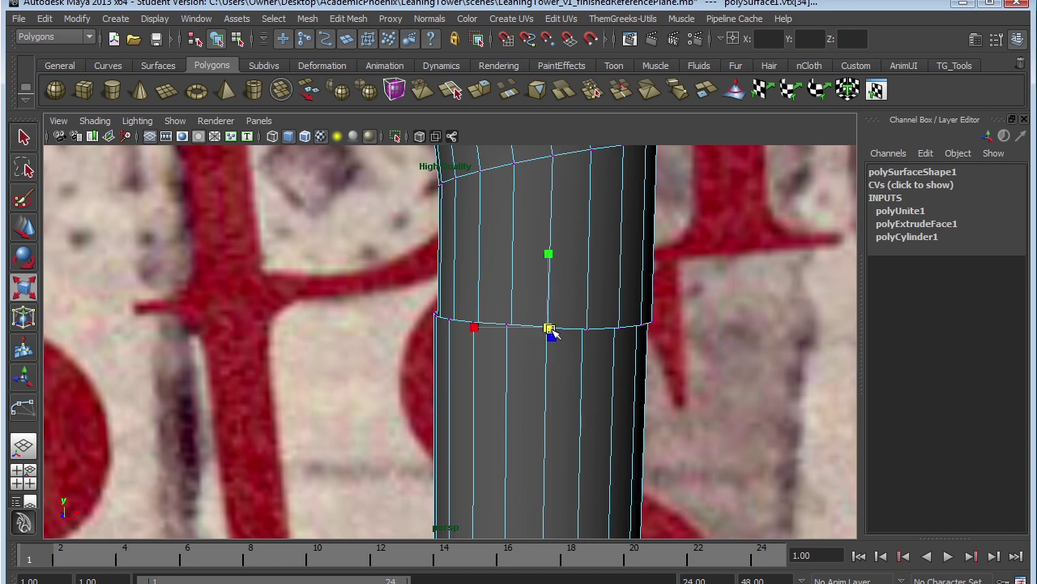
left_click(349, 18)
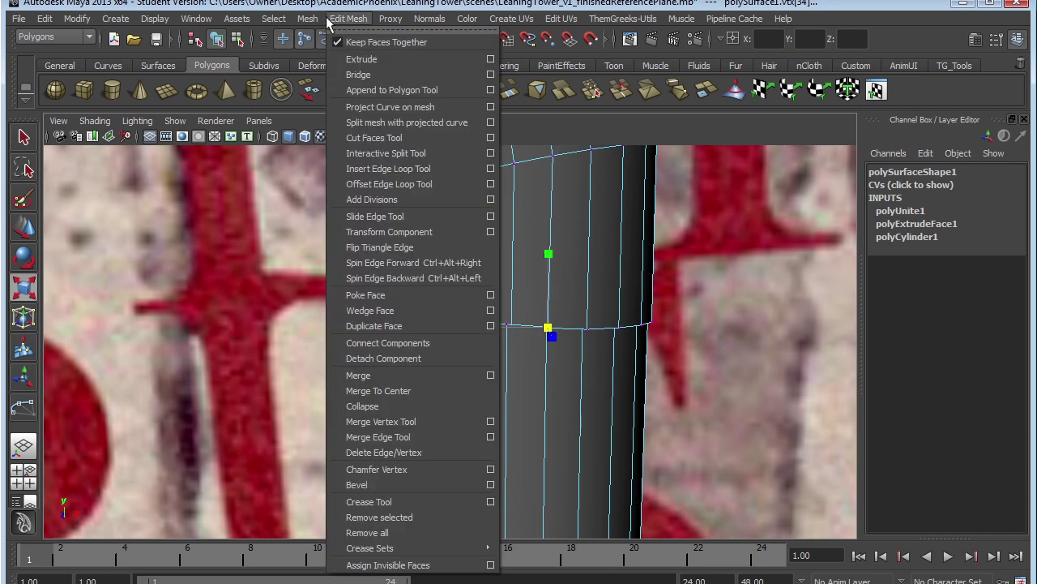
mouse_move(310, 23)
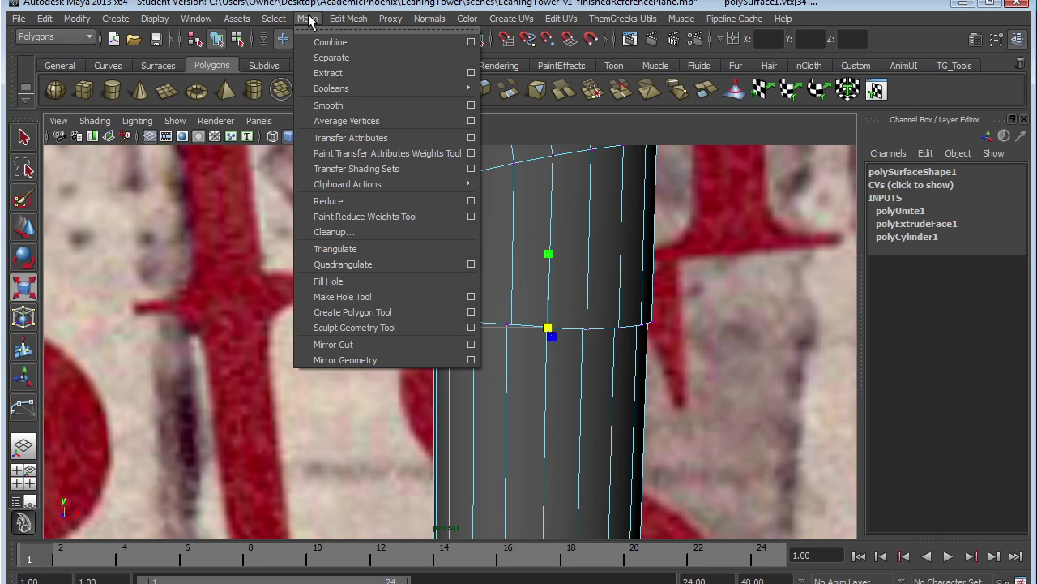
mouse_move(350, 24)
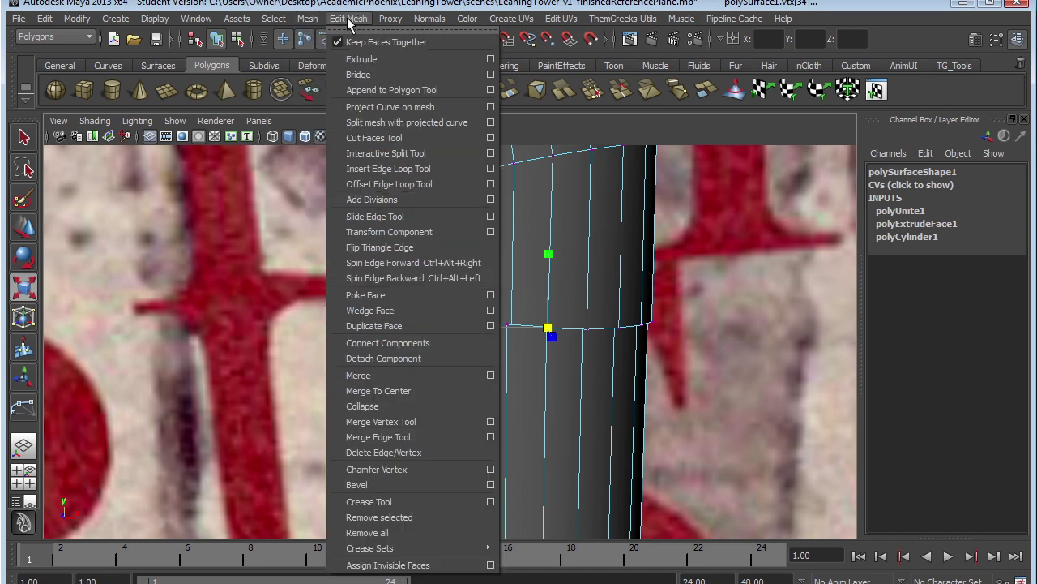
left_click(357, 377)
Move the merged seam vertex to test the weld, and undo the move.
right_click_drag(644, 291, 695, 410, "alt")
left_click(667, 347)
left_click(644, 316)
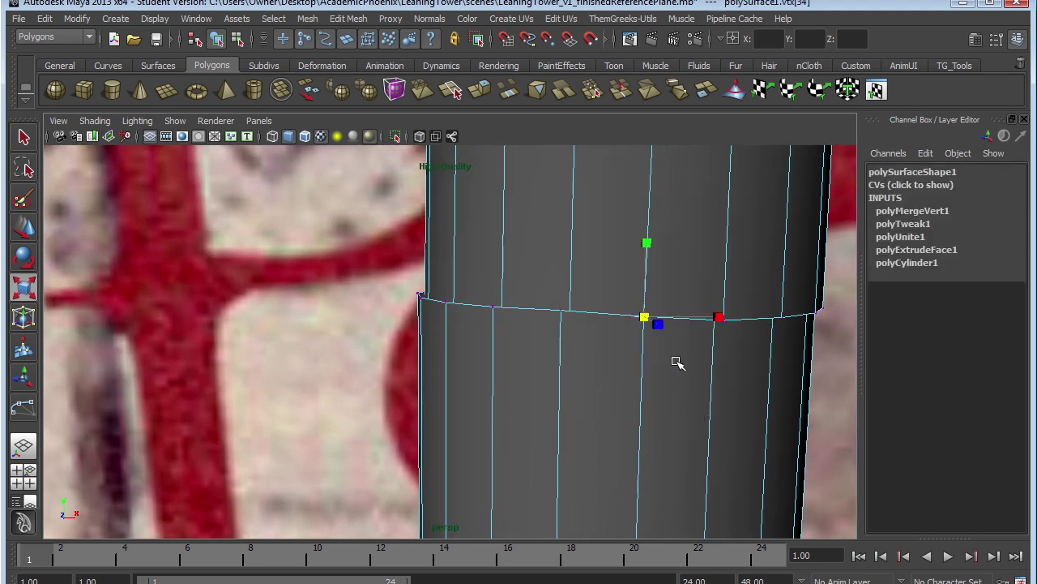
key("w")
left_click_drag(645, 319, 663, 318)
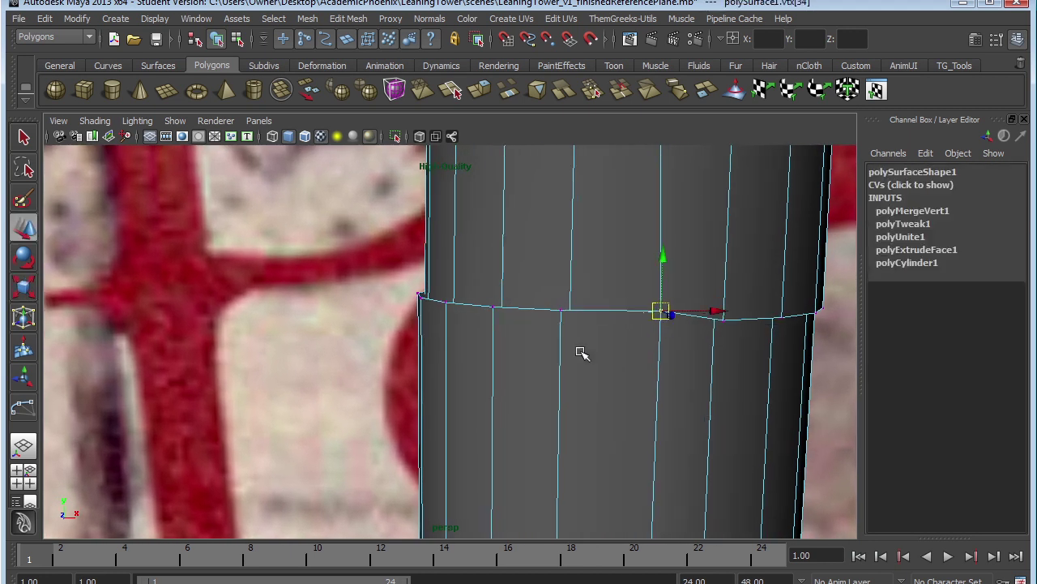
key("ctrl+z")
Display the mesh in wireframe and merge the next pair of front seam vertices to their center.
key("4")
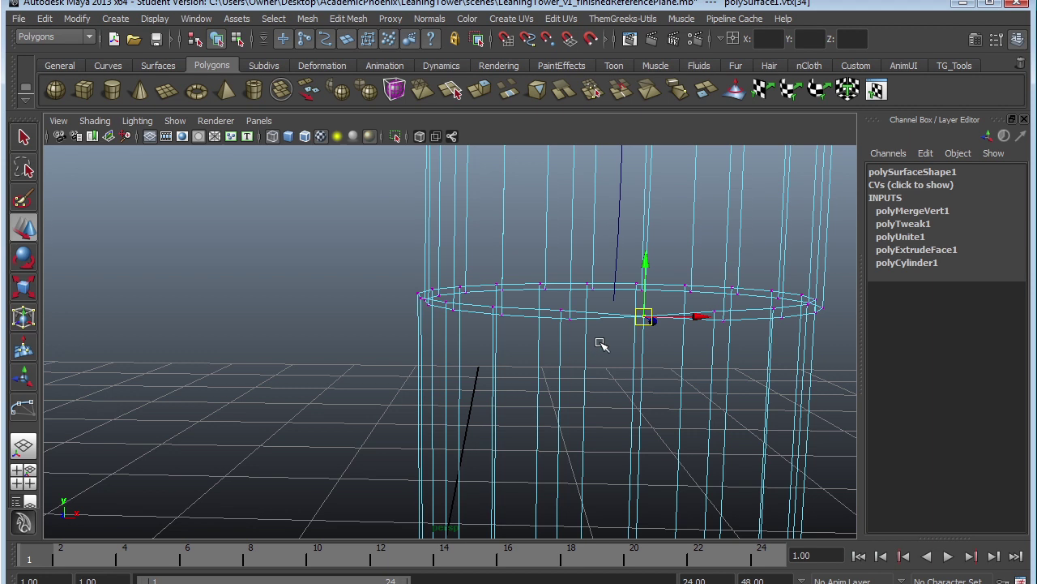
mouse_move(597, 342)
left_mouse_down("alt")
mouse_move(625, 354)
mouse_move(589, 357)
mouse_move(597, 390)
left_mouse_up("alt")
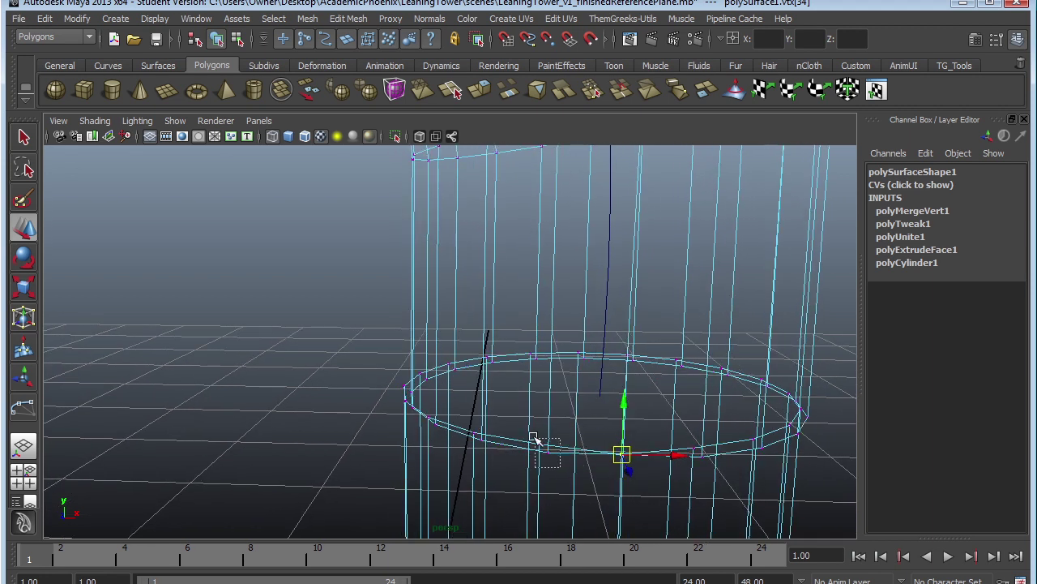
left_click_drag(560, 466, 535, 438)
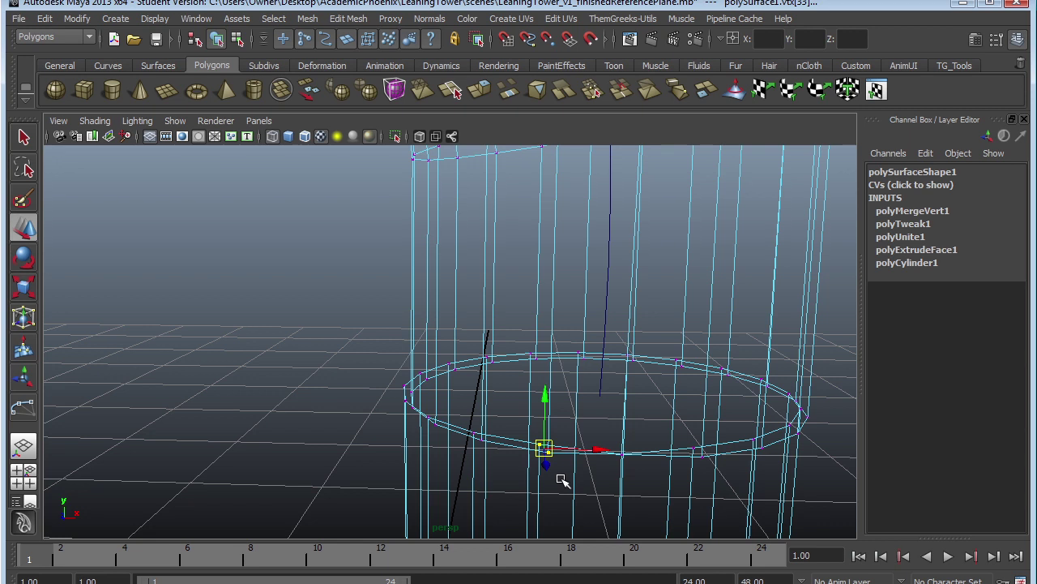
left_click(202, 19)
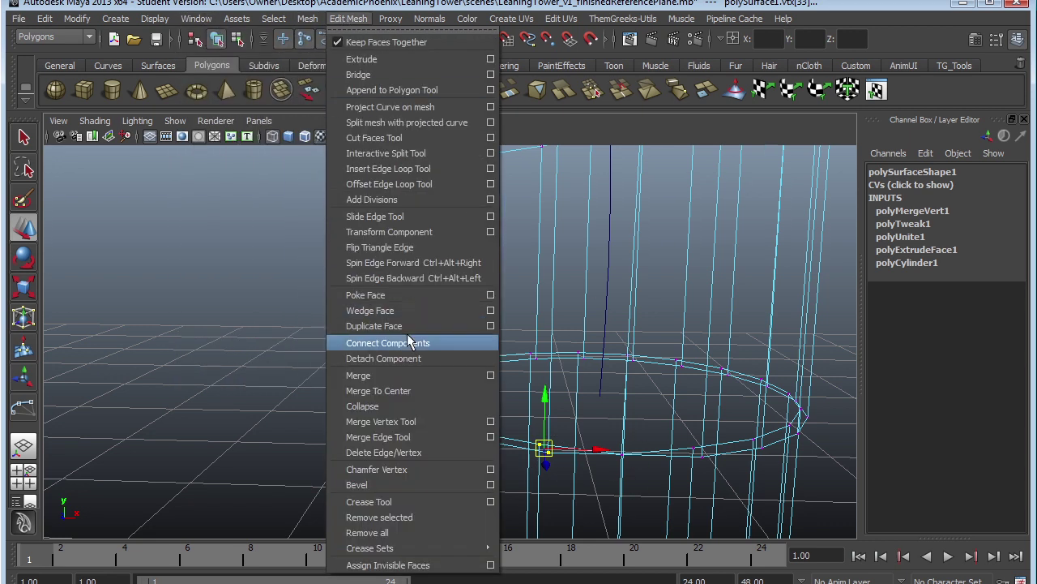
left_click(410, 391)
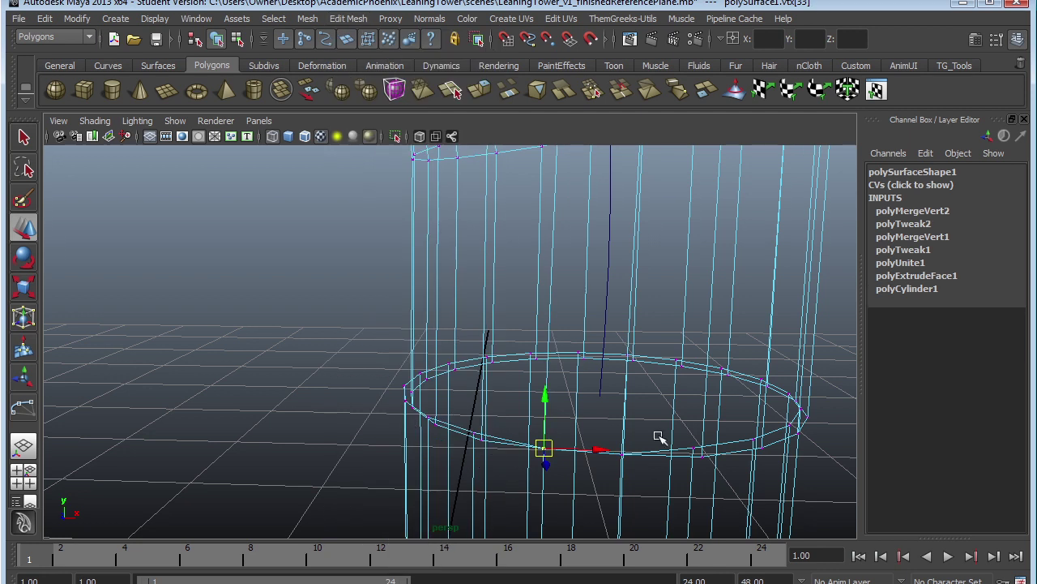
Use the Merge Vertex Tool to weld the next two vertex pairs along the front of the seam.
middle_click_drag(649, 379, 657, 355, "alt")
left_click_drag(631, 368, 645, 366, "alt")
middle_click_drag(684, 354, 633, 346, "alt")
left_click_drag(632, 347, 631, 365, "alt")
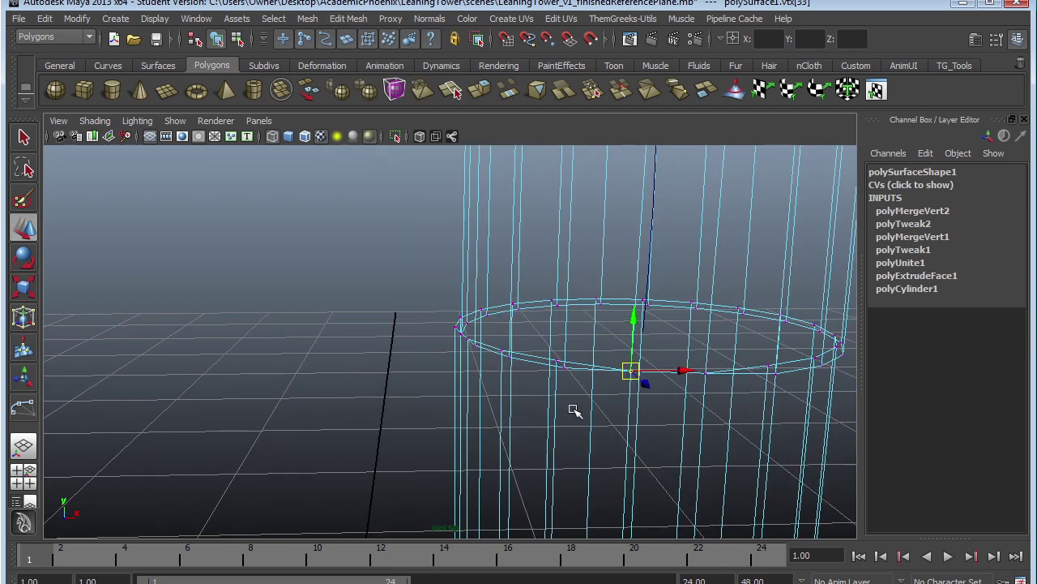
left_click(347, 19)
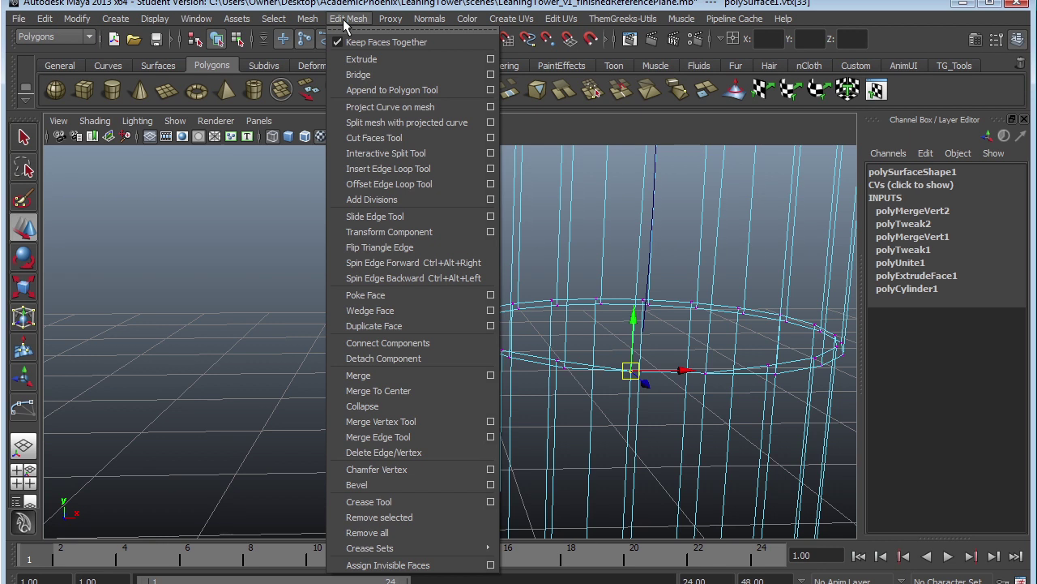
left_click(420, 423)
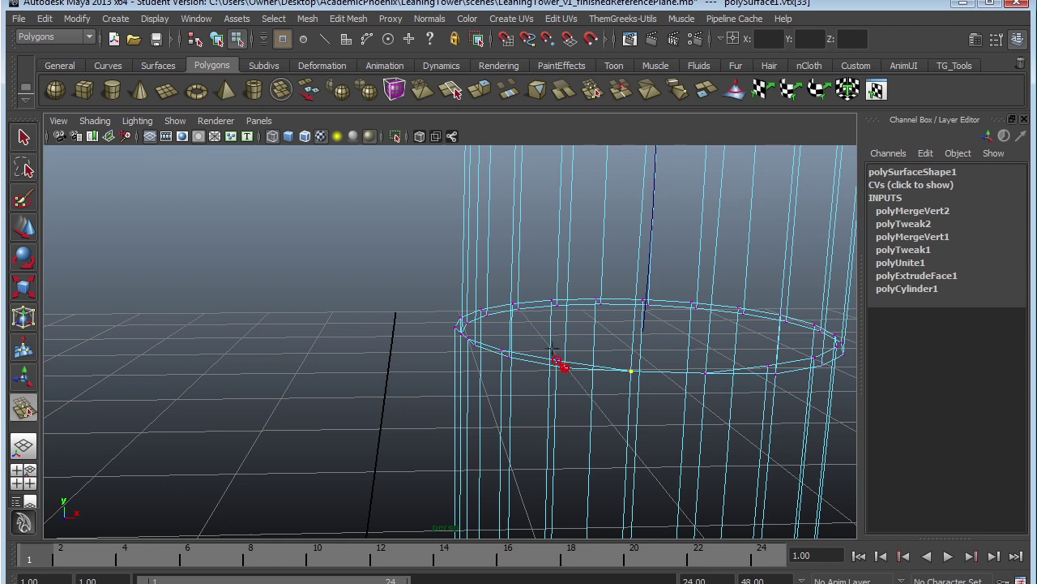
left_click_drag(555, 353, 502, 349)
Continue merging the upper and lower vertex pairs from the front around the side of the column seam.
left_click_drag(545, 410, 611, 384, "alt")
key("f")
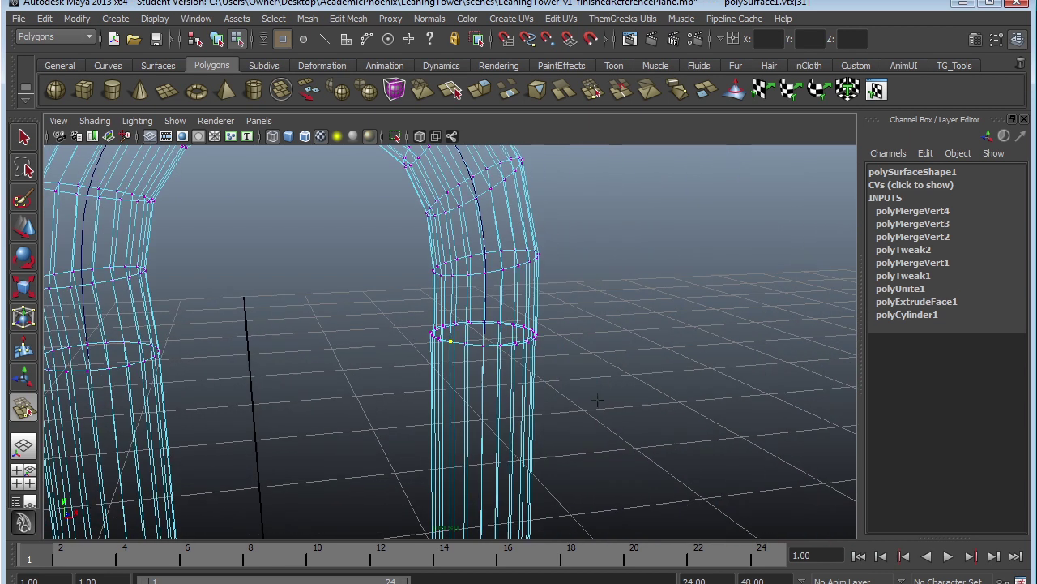
right_click_drag(551, 349, 618, 398, "alt")
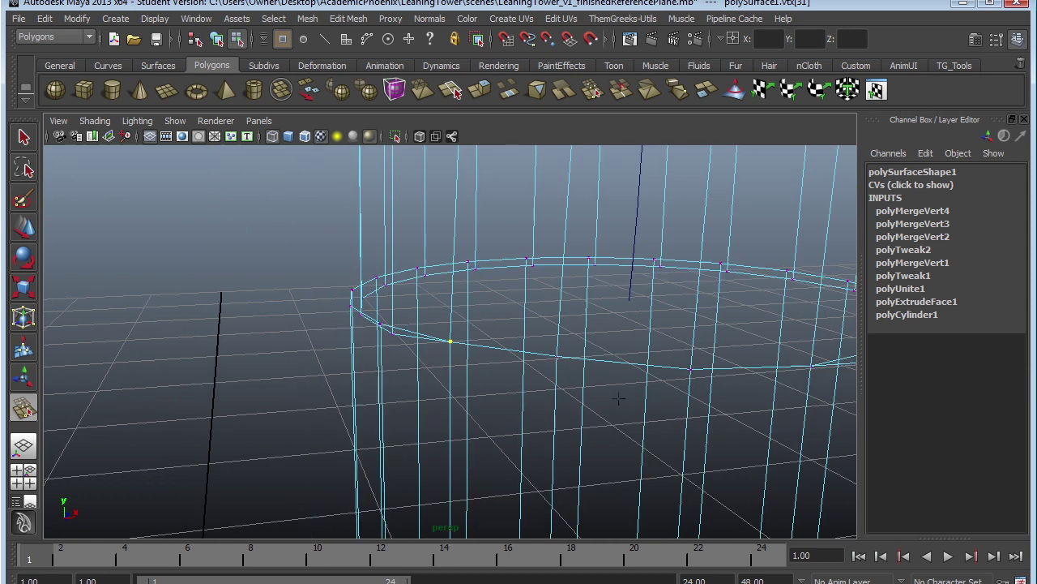
middle_click_drag(613, 398, 532, 400, "alt")
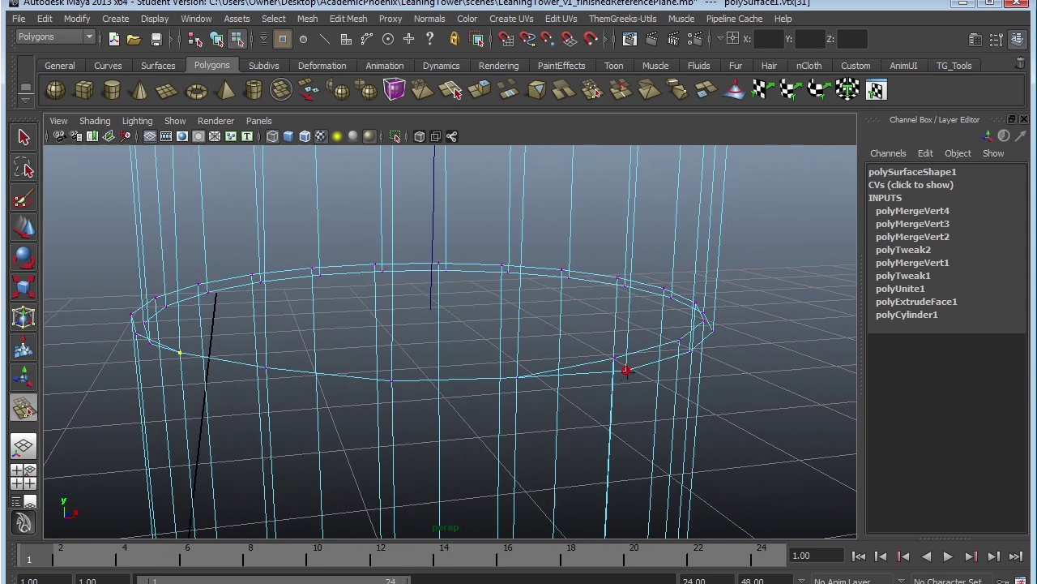
left_click_drag(618, 357, 615, 357)
left_click_drag(728, 378, 626, 369, "alt")
left_click_drag(567, 367, 552, 349)
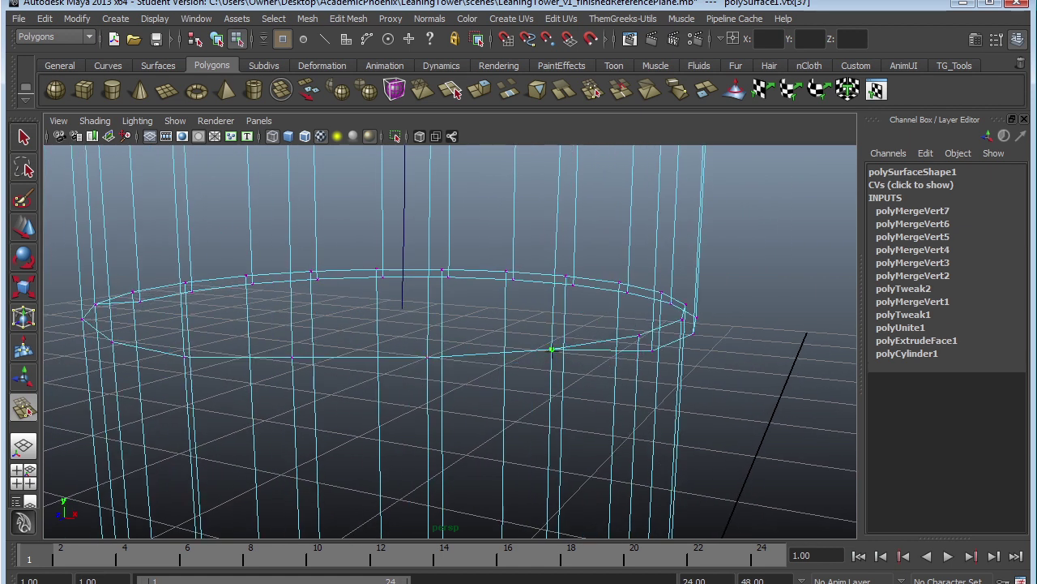
left_click_drag(652, 351, 681, 319)
left_click_drag(739, 322, 676, 329, "alt")
middle_click_drag(810, 344, 691, 335, "alt")
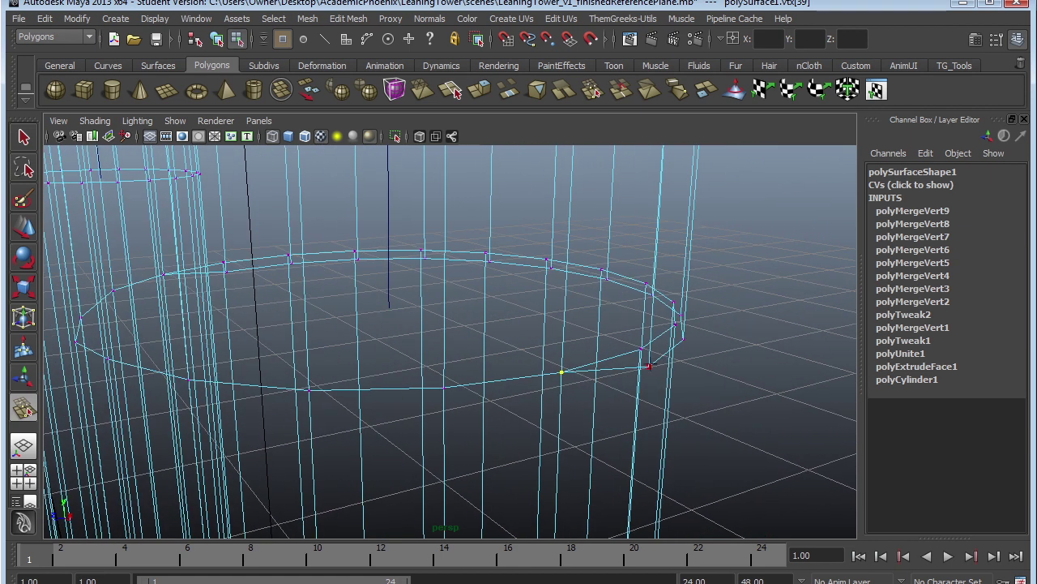
left_click_drag(650, 366, 675, 325)
left_click_drag(732, 342, 700, 357, "alt")
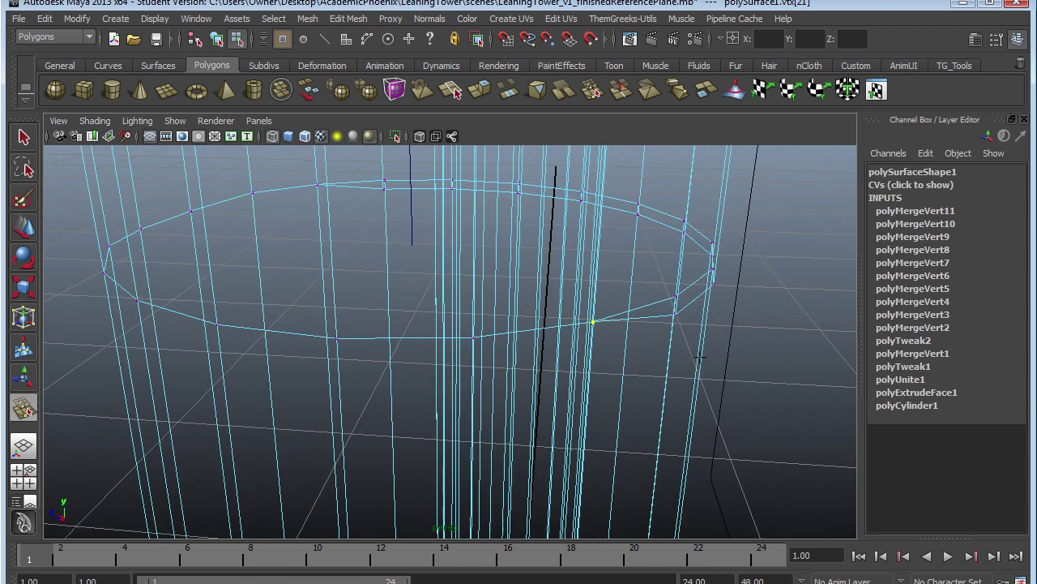
Weld the remaining vertex pairs around the back of the seam until the two edge rings form one.
left_click_drag(713, 286, 609, 339)
left_click(676, 297)
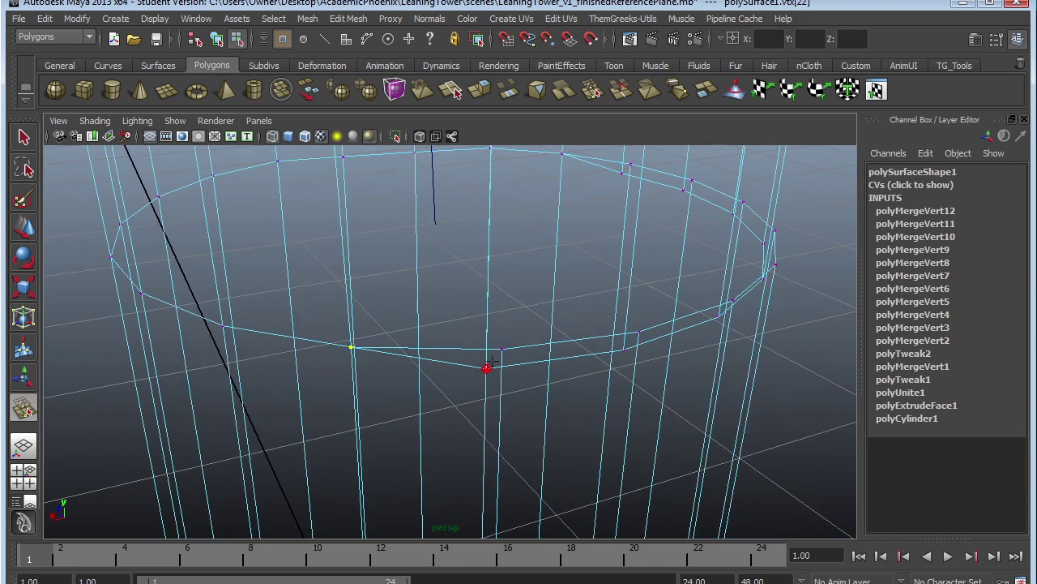
left_click_drag(492, 359, 705, 333)
middle_click_drag(706, 333, 650, 346, "alt")
left_click_drag(524, 342, 539, 328)
mouse_move(616, 324)
left_mouse_down("alt")
mouse_move(572, 334)
mouse_move(596, 329)
left_mouse_up("alt")
left_click_drag(672, 325, 631, 332, "alt")
left_click_drag(556, 311, 618, 332)
right_click_drag(675, 389, 600, 312, "alt")
left_click_drag(653, 349, 490, 322, "alt")
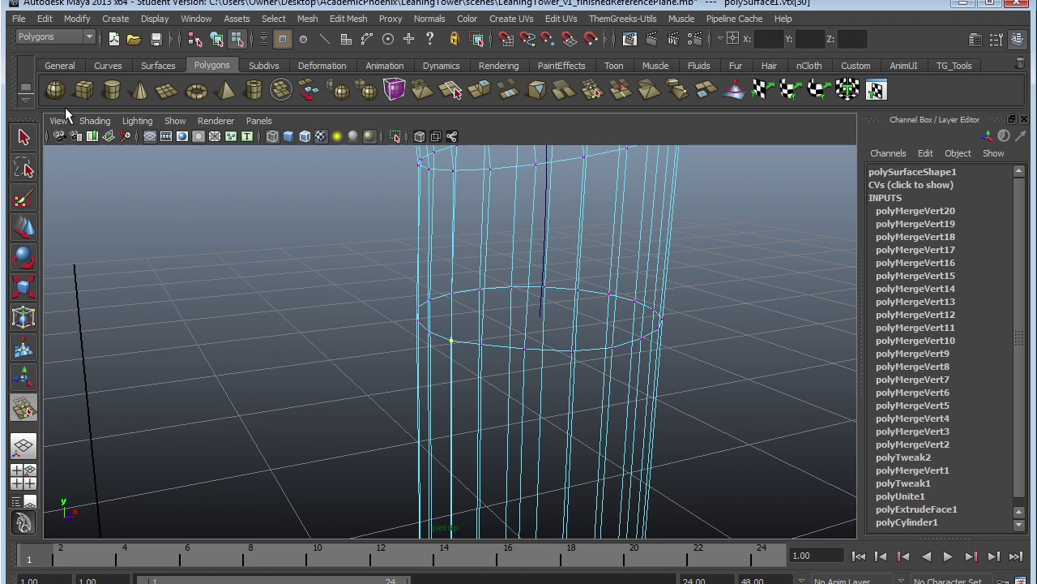
Return to shaded display, select the whole ring of seam vertices on the second column and scale it vertically to flatten it.
left_click(24, 137)
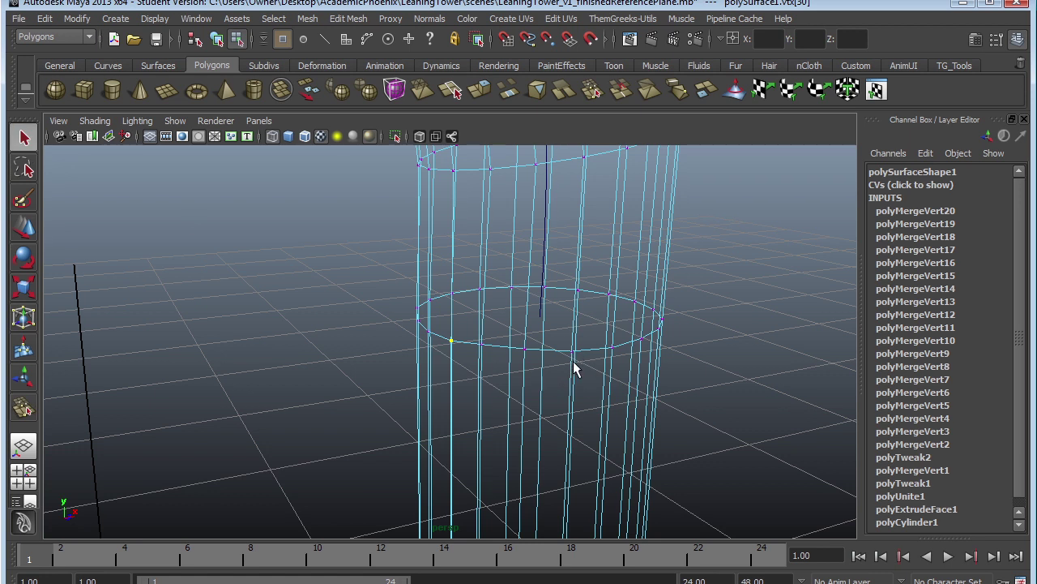
key("5")
left_click_drag(647, 390, 639, 372, "alt")
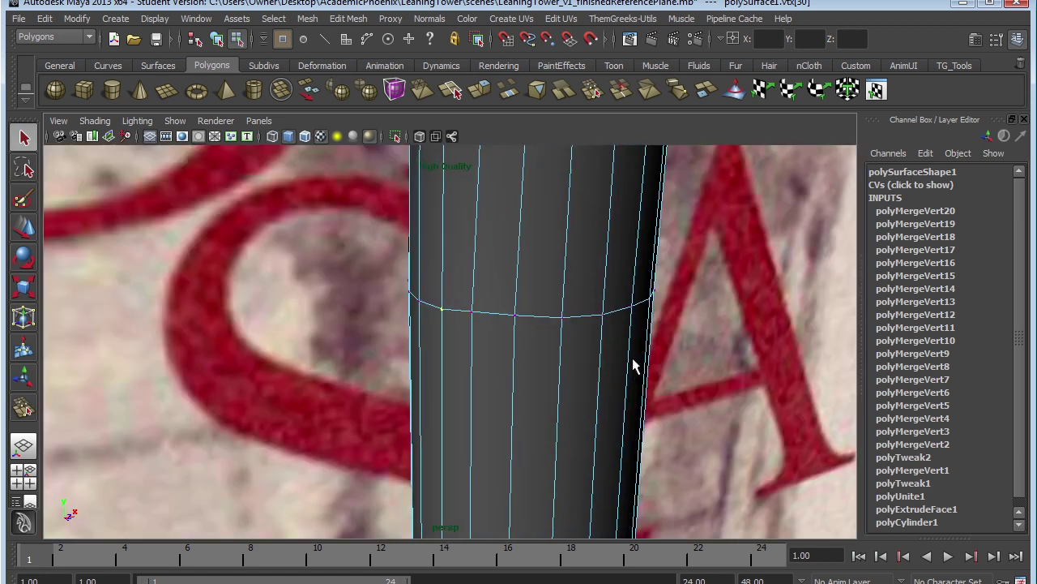
right_click_drag(636, 369, 453, 373, "alt")
middle_click_drag(452, 373, 514, 368, "alt")
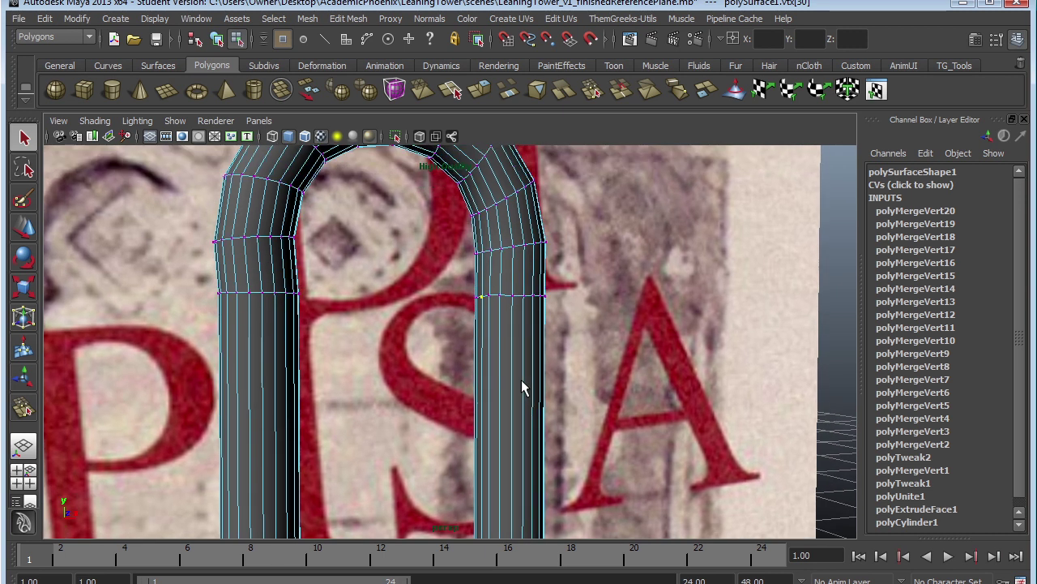
right_click_drag(528, 372, 621, 406, "alt")
middle_click_drag(621, 405, 617, 436, "alt")
mouse_move(617, 436)
left_mouse_down("alt")
mouse_move(576, 441)
mouse_move(604, 437)
left_mouse_up("alt")
left_click_drag(424, 252, 649, 329)
key("r")
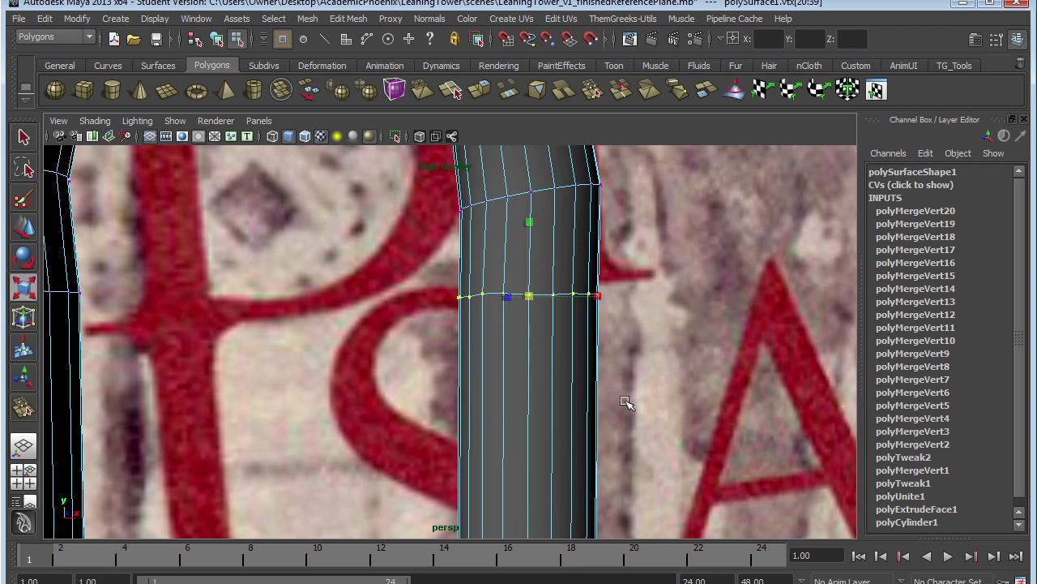
left_click_drag(530, 222, 528, 295)
Return the combined mesh to object mode and clear the selection.
left_click_drag(640, 345, 610, 371, "alt")
right_click_drag(630, 352, 515, 406, "alt")
middle_click_drag(515, 406, 623, 447, "alt")
right_click_drag(624, 448, 491, 382, "alt")
middle_click_drag(566, 423, 674, 344, "alt")
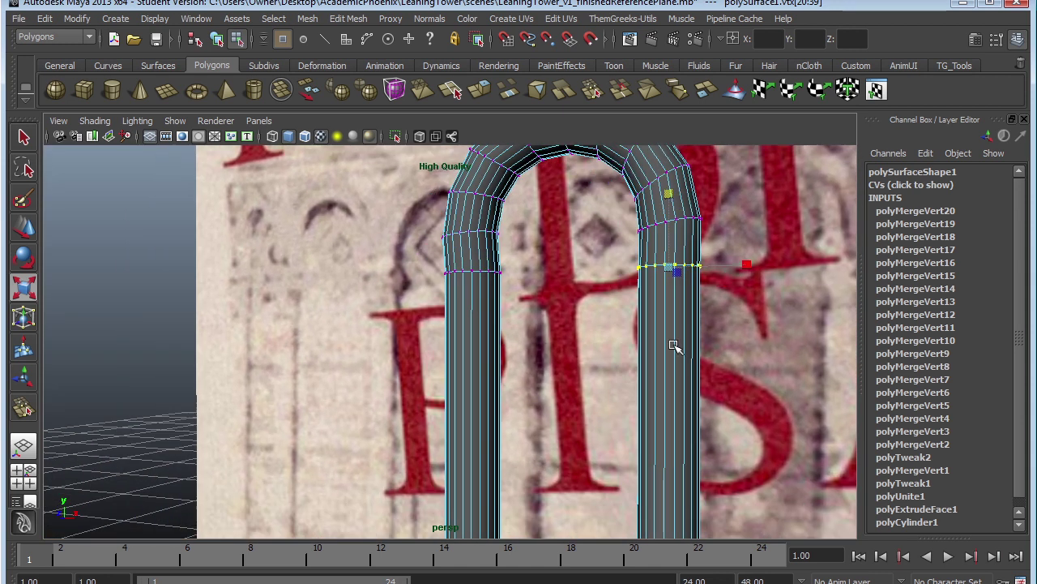
right_click_drag(675, 346, 752, 332)
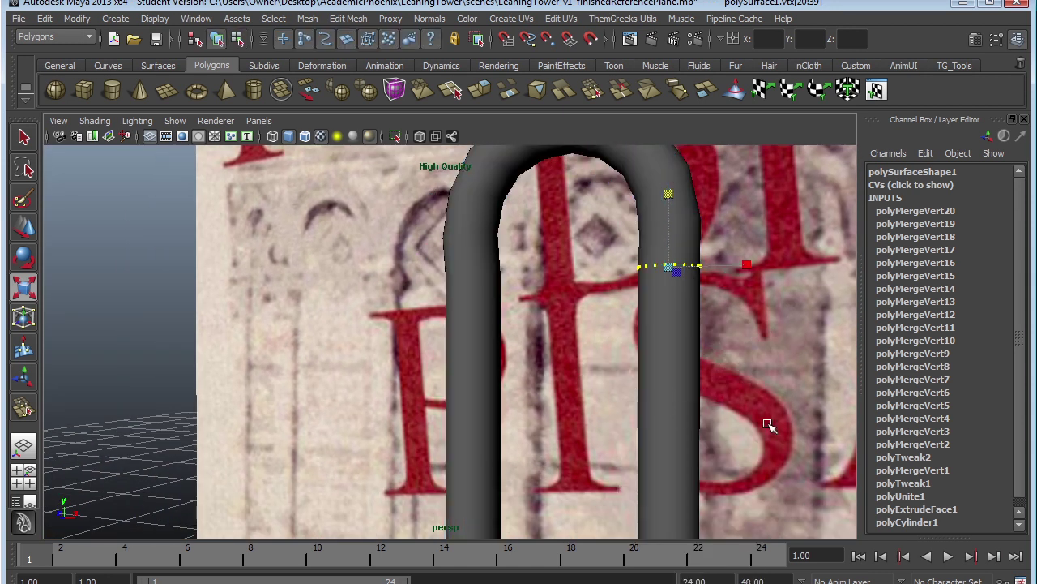
left_click_drag(767, 423, 801, 419, "alt")
right_click_drag(734, 389, 614, 365, "alt")
left_click(681, 443)
middle_click_drag(615, 417, 663, 385, "alt")
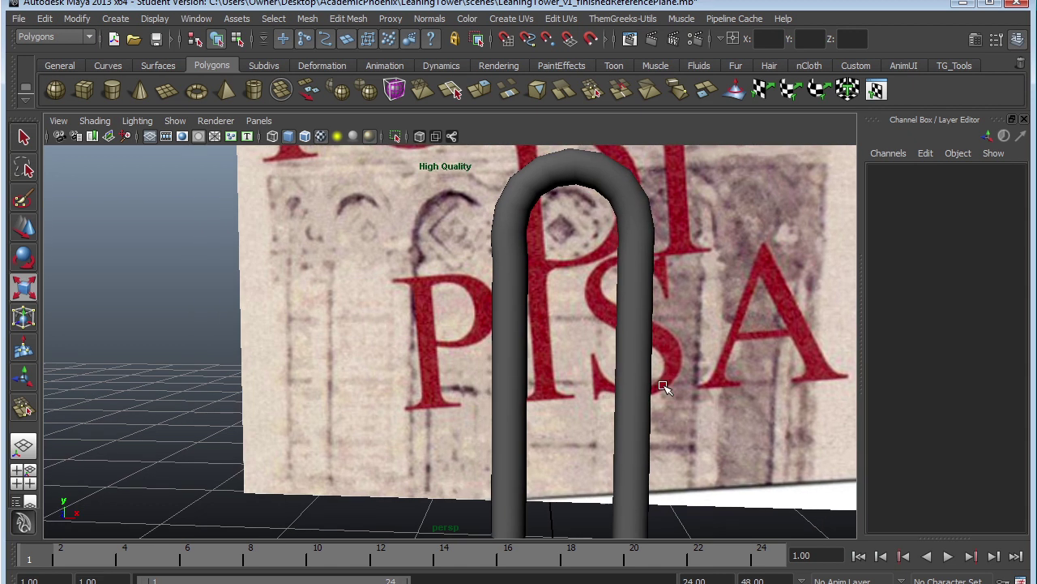
Preview the combined arch mesh smoothed and examine the welded seam on the second column.
left_click(664, 387)
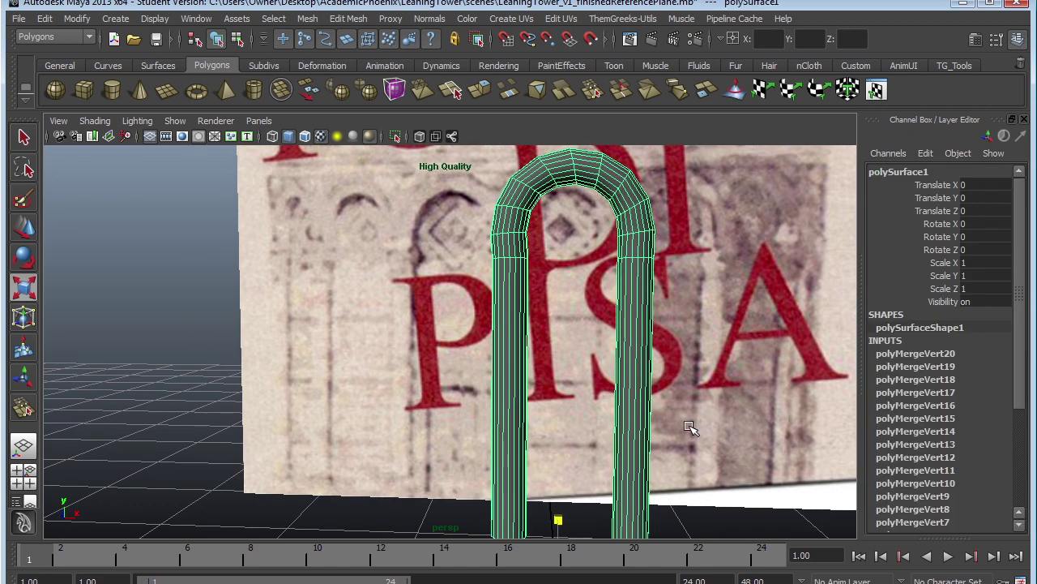
key("3")
left_click(187, 378)
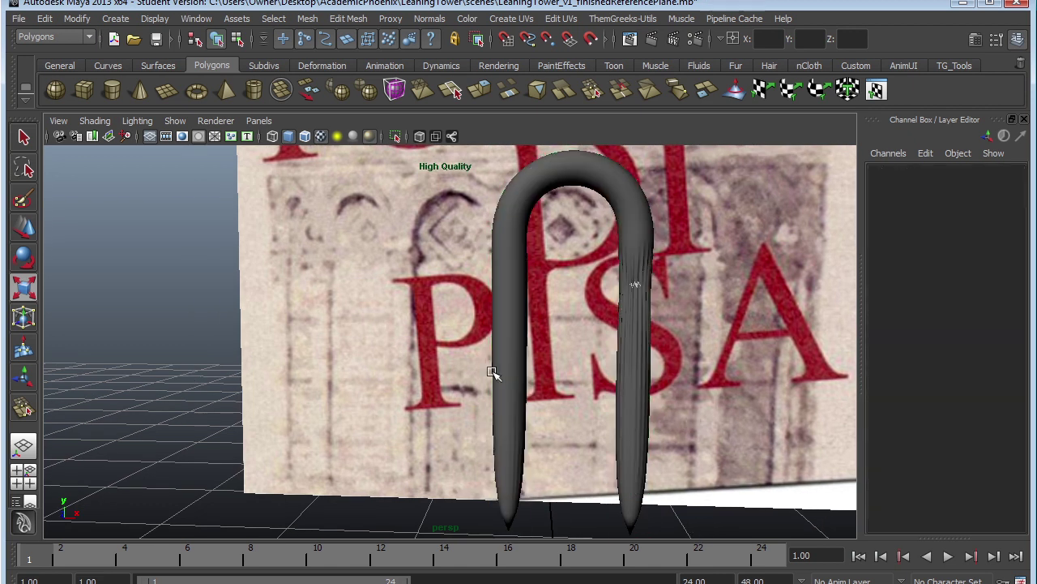
left_click_drag(676, 387, 535, 371, "alt")
right_click_drag(535, 370, 677, 445, "alt")
left_click_drag(678, 445, 546, 426, "alt")
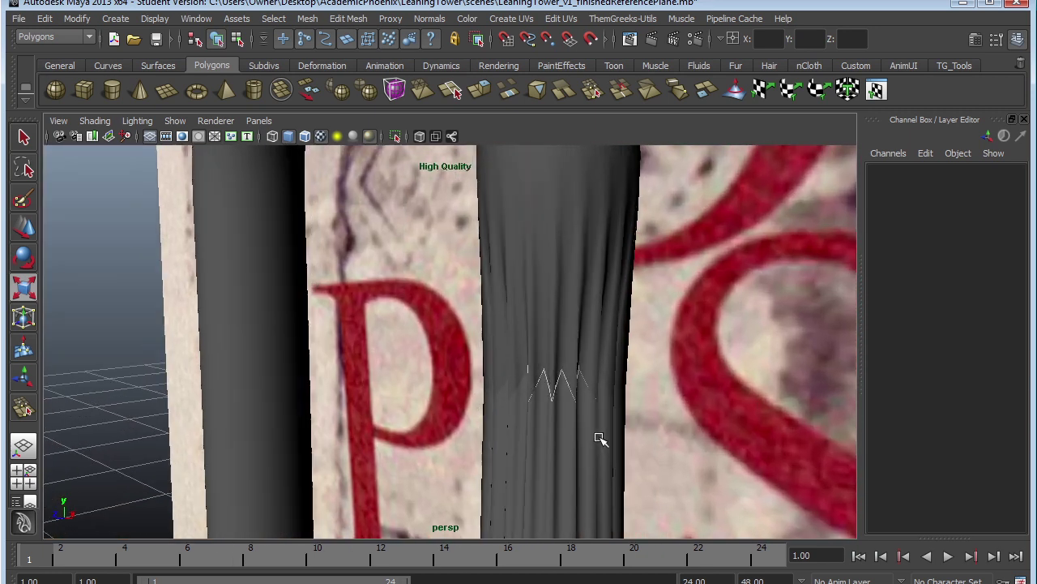
Switch to face editing inside the second column and delete the two hidden cap faces at the seam.
left_click(604, 441)
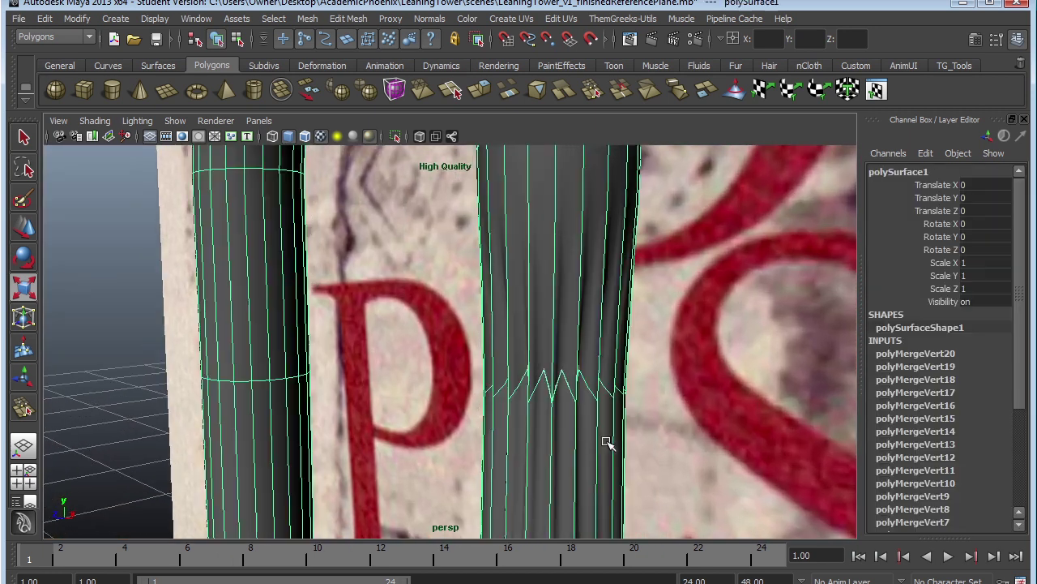
mouse_move(590, 380)
left_mouse_down("alt")
mouse_move(596, 322)
mouse_move(581, 380)
mouse_move(629, 366)
mouse_move(563, 216)
mouse_move(611, 285)
mouse_move(612, 366)
mouse_move(598, 324)
mouse_move(593, 364)
left_mouse_up("alt")
middle_click_drag(593, 364, 605, 422, "alt")
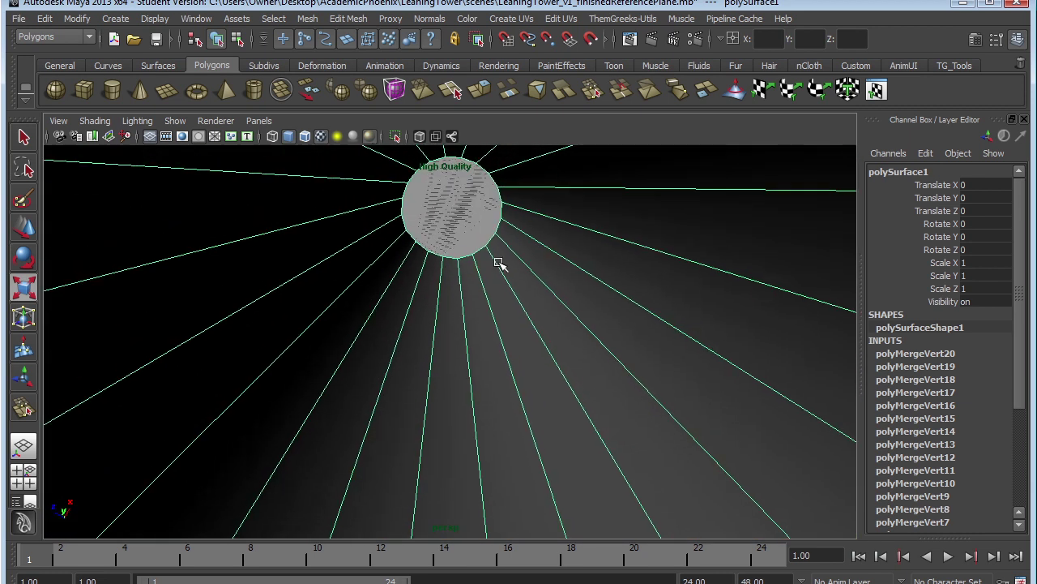
left_click_drag(475, 256, 482, 278, "alt")
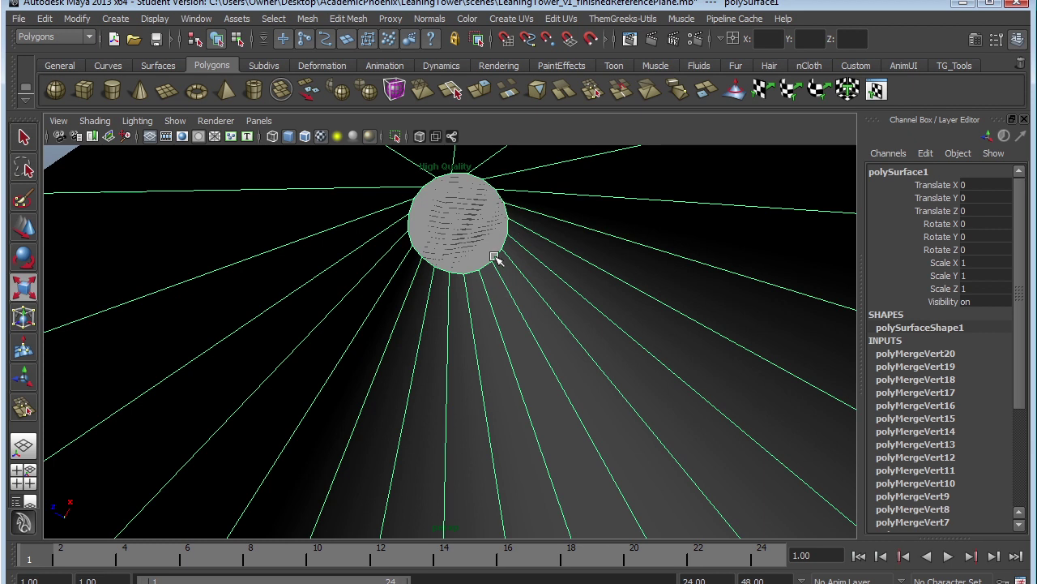
right_click(459, 222)
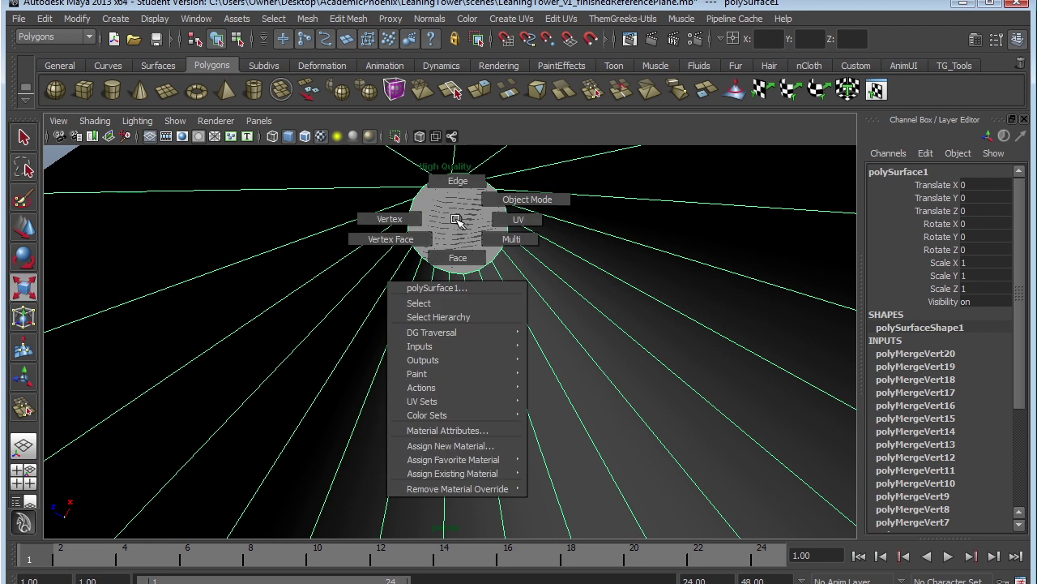
left_click(458, 256)
left_click(467, 229)
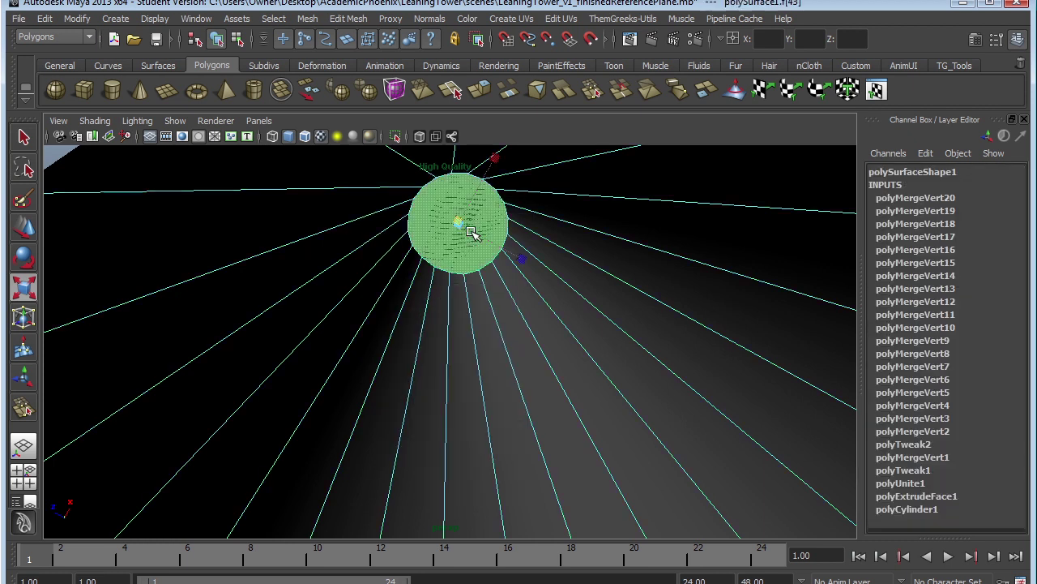
key("Delete")
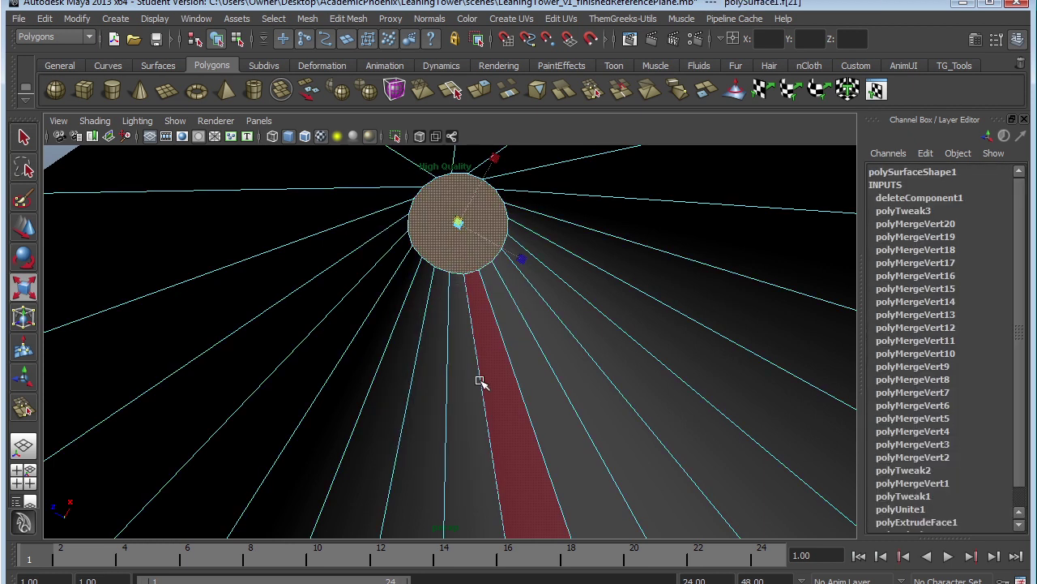
left_click(459, 243)
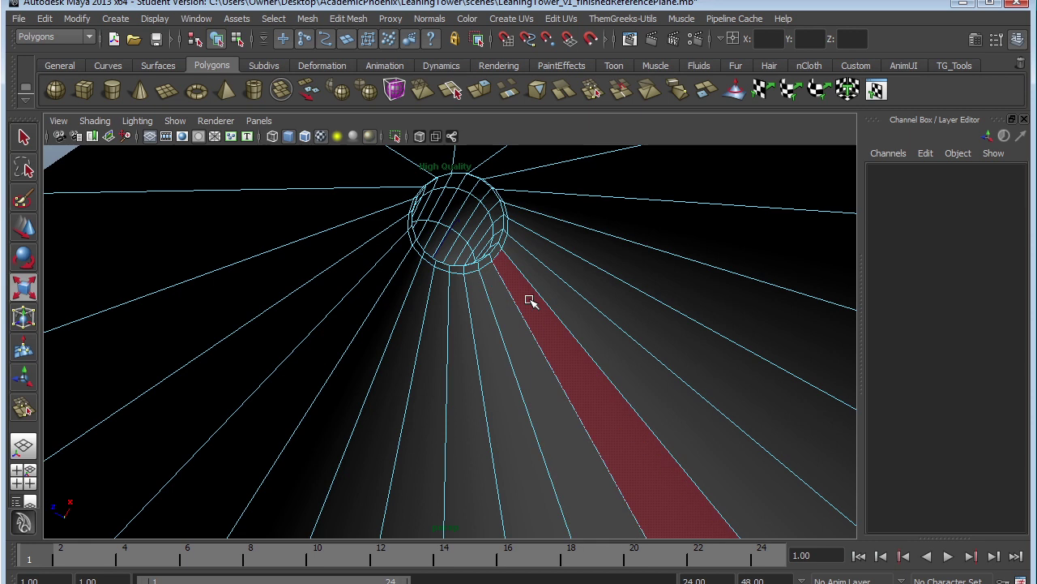
Return the arch mesh to object mode and display it smoothed around the repaired seam.
left_click_drag(530, 301, 542, 364, "alt")
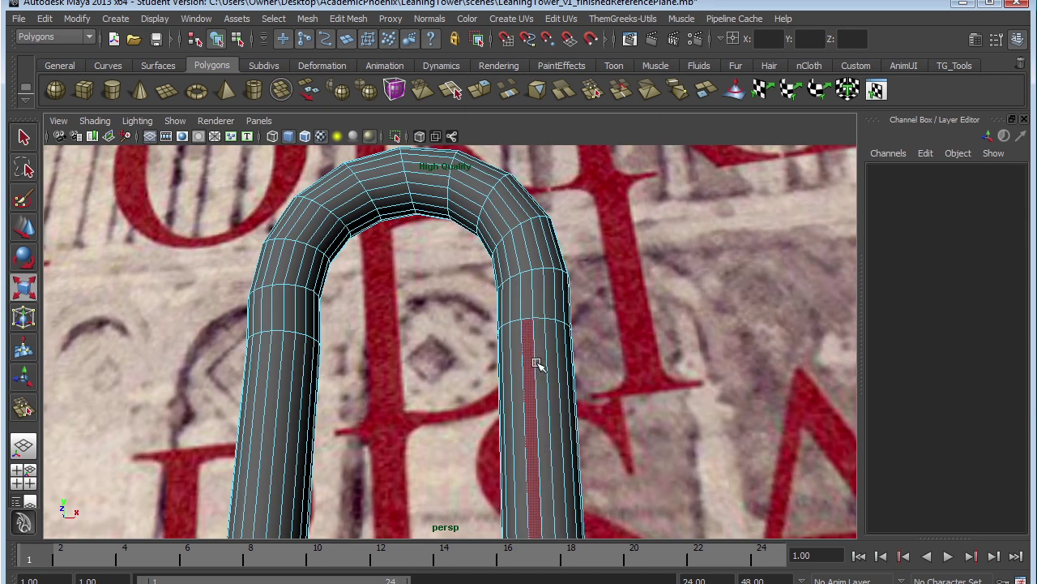
key("F8")
left_click(568, 351)
key("3")
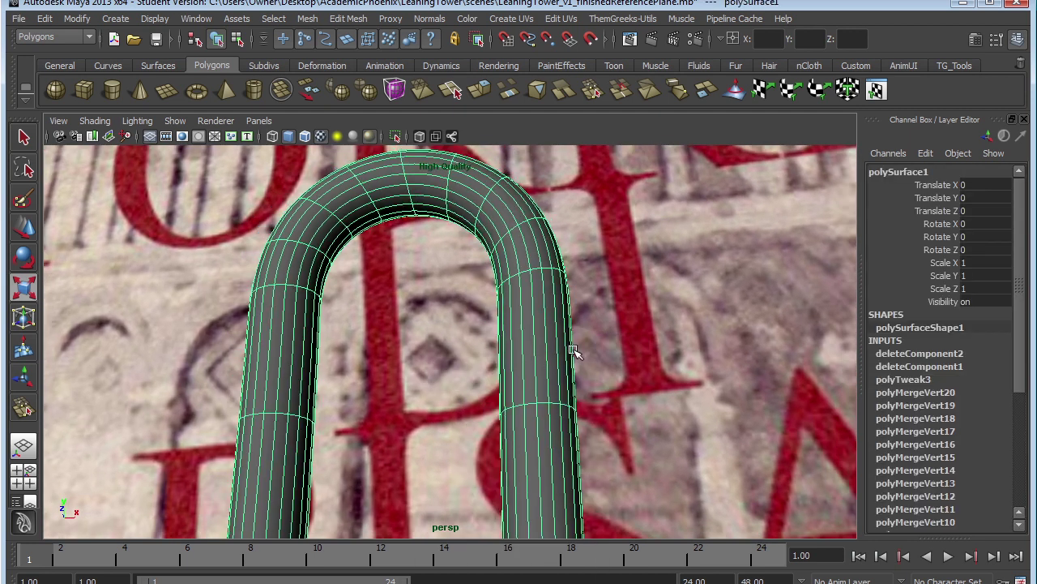
Inspect the smoothed arch as a whole and close up at the lower ends of both columns.
left_click_drag(580, 335, 526, 339, "alt")
left_click(470, 461)
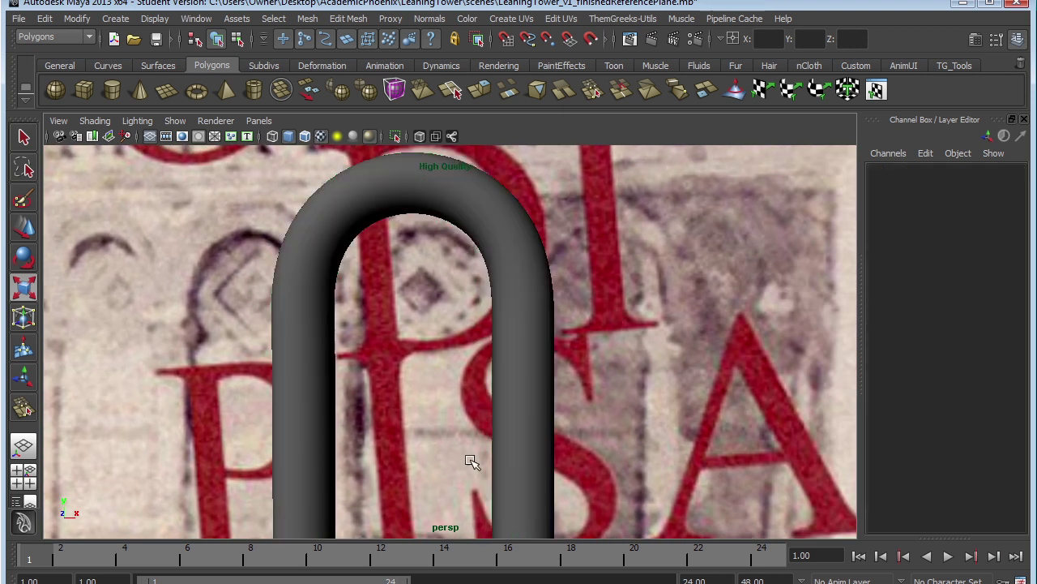
left_click(533, 430)
right_click_drag(610, 444, 349, 316, "alt")
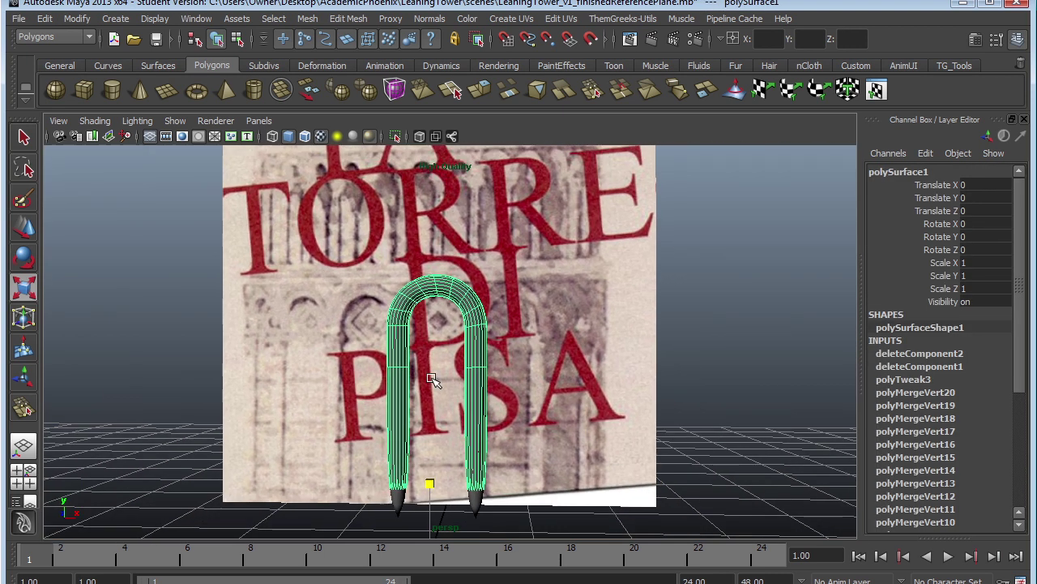
middle_click_drag(435, 380, 434, 268, "alt")
right_click_drag(478, 341, 696, 480, "alt")
middle_click_drag(663, 461, 701, 385, "alt")
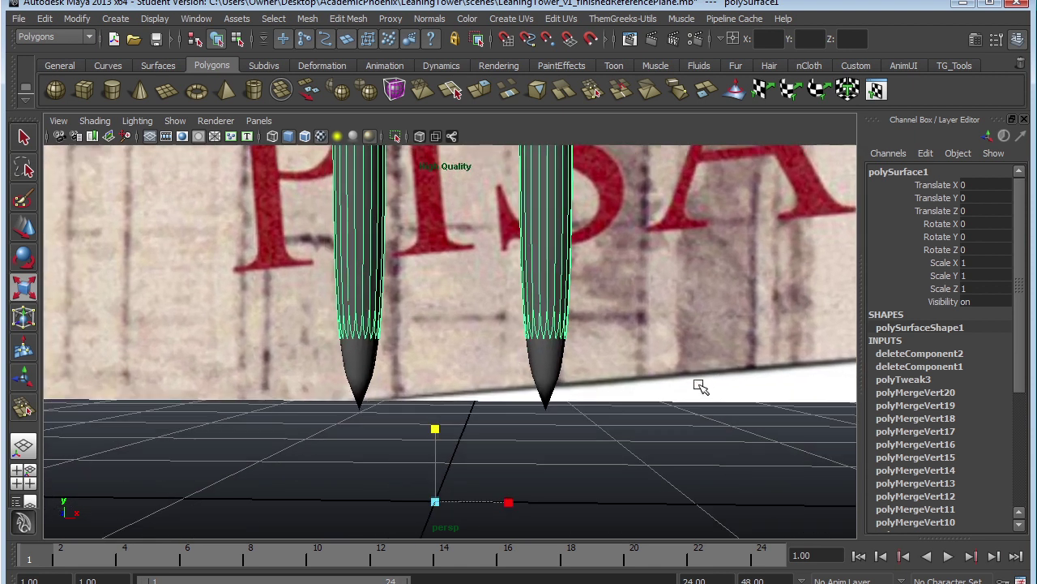
right_click_drag(645, 338, 772, 411, "alt")
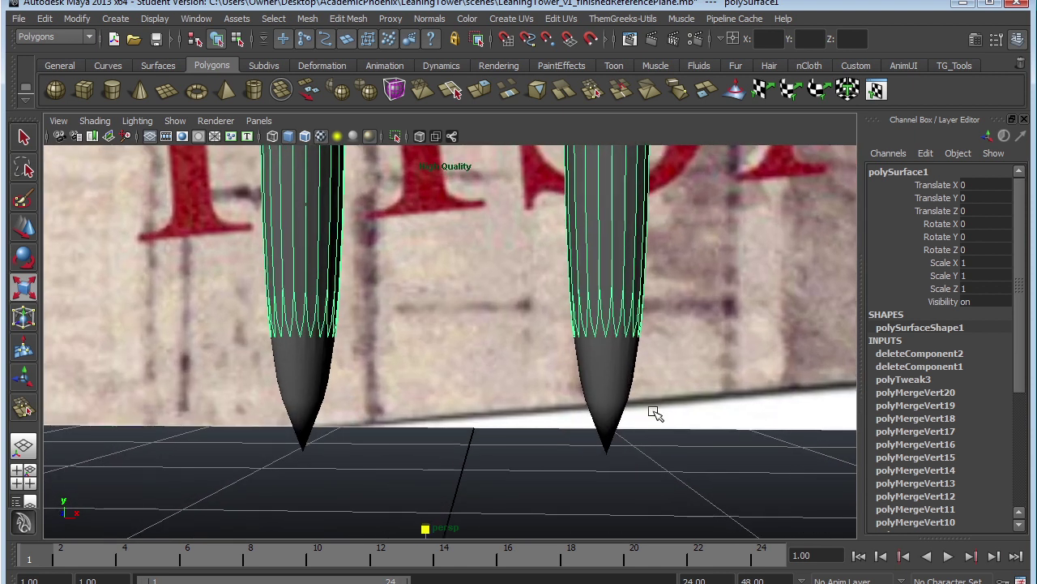
Compare the lower ends of both columns in unsmoothed and smoothed display.
key("1")
left_click_drag(655, 403, 661, 365, "alt")
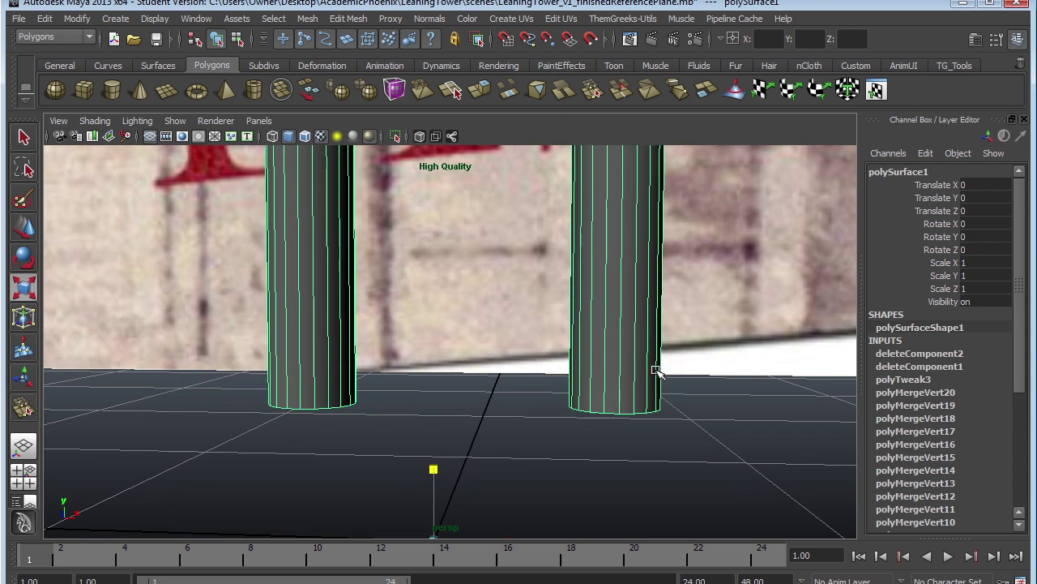
key("shift+z")
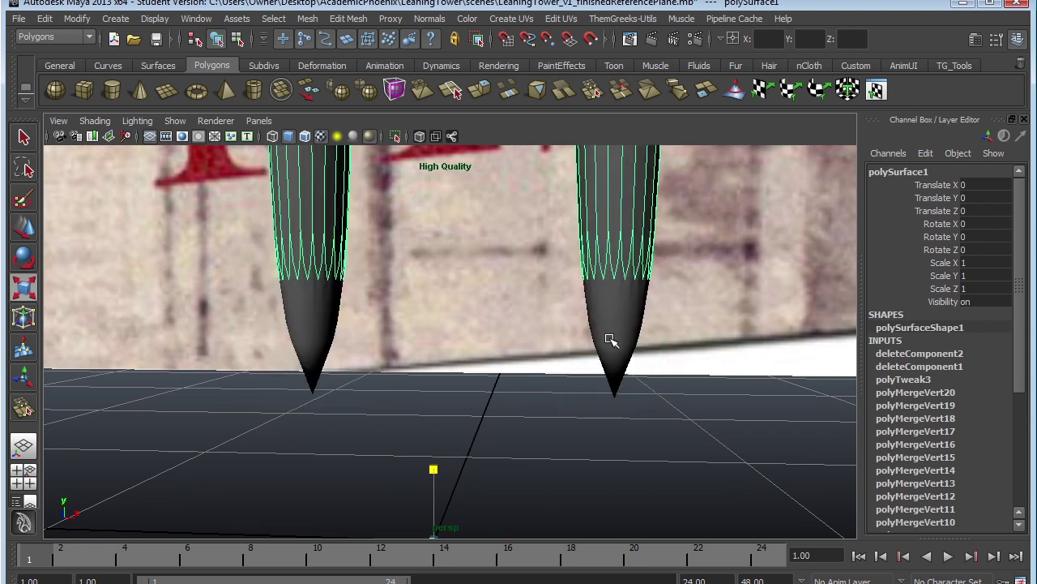
key("z")
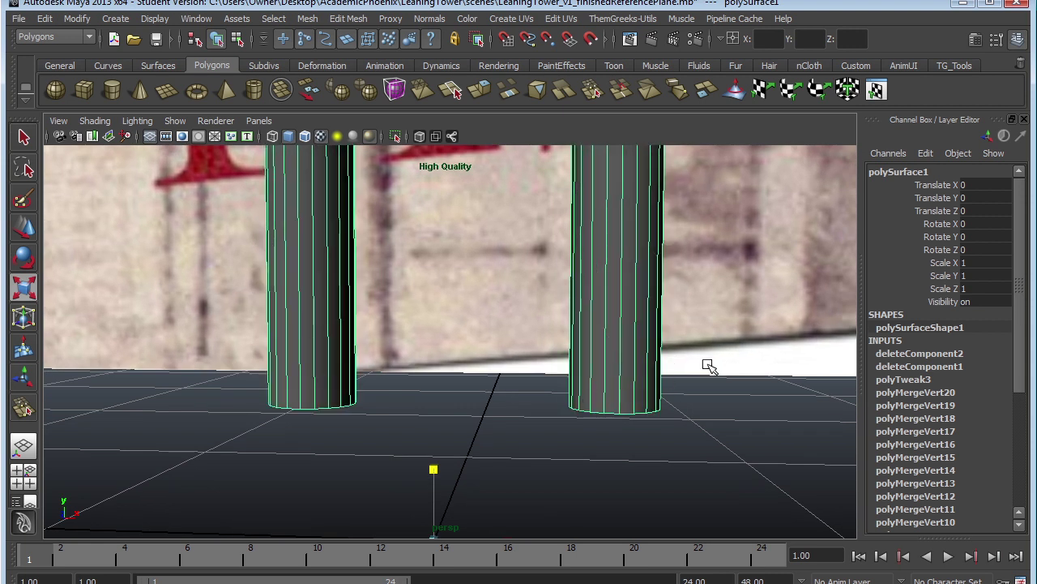
left_click_drag(727, 399, 694, 377, "alt")
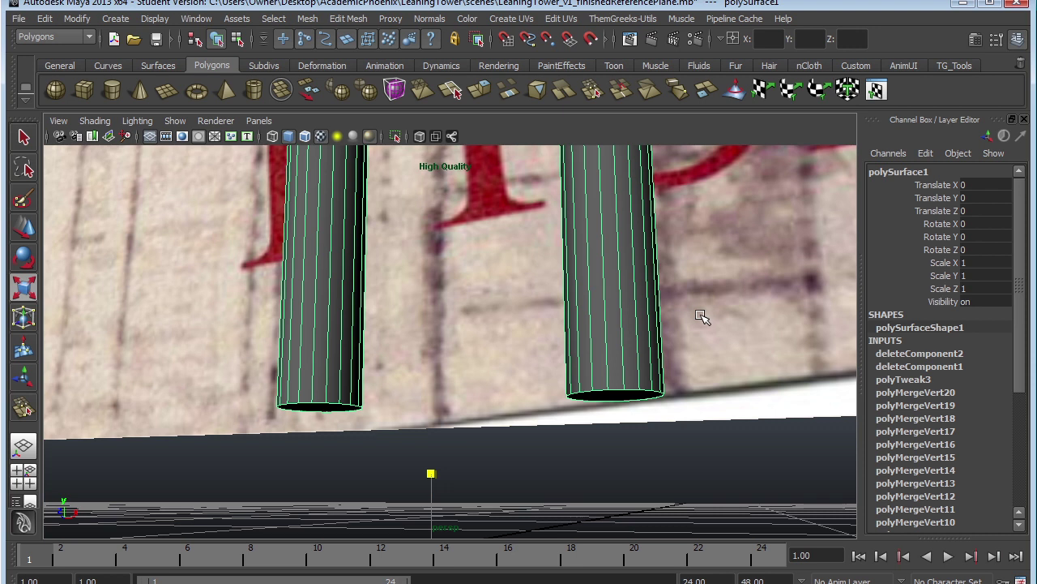
key("shift+z")
left_click(654, 37)
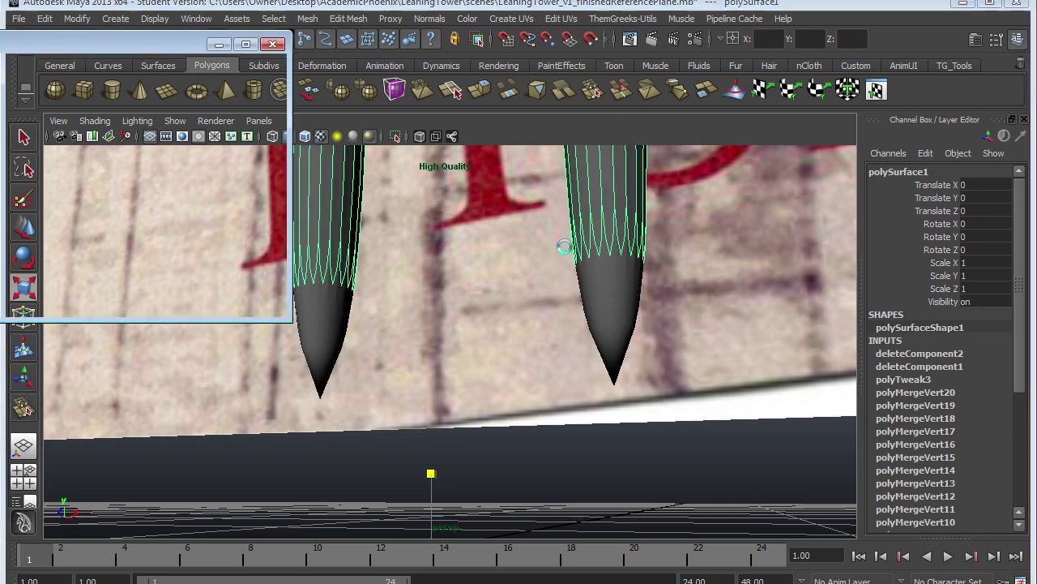
left_click_drag(175, 49, 277, 155)
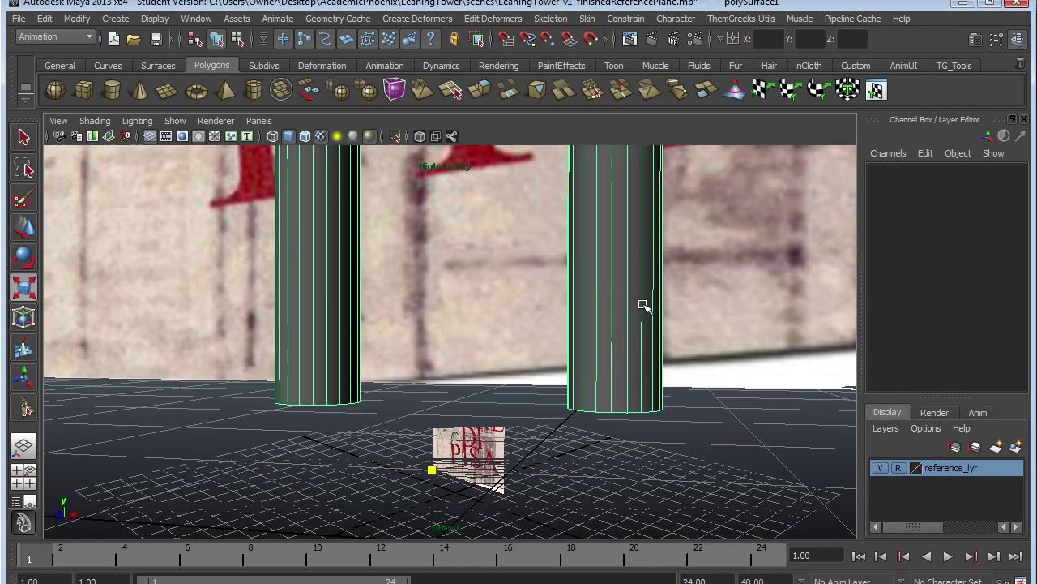
Insert an edge loop just above the bottom rim of each column and return the mesh to object mode.
left_click_drag(643, 306, 596, 324, "alt")
left_click(345, 19)
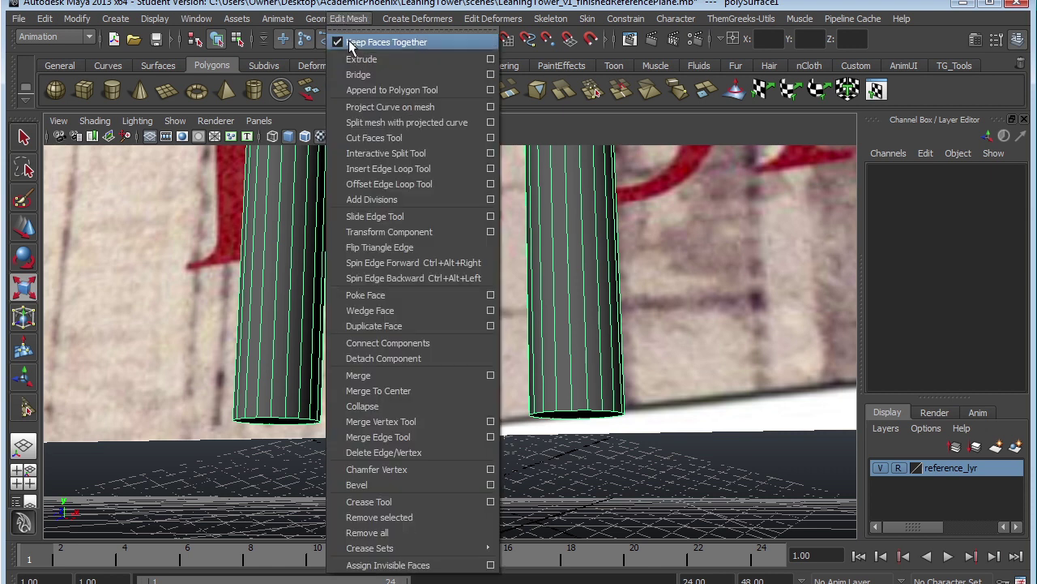
left_click(389, 168)
left_click_drag(590, 375, 591, 399)
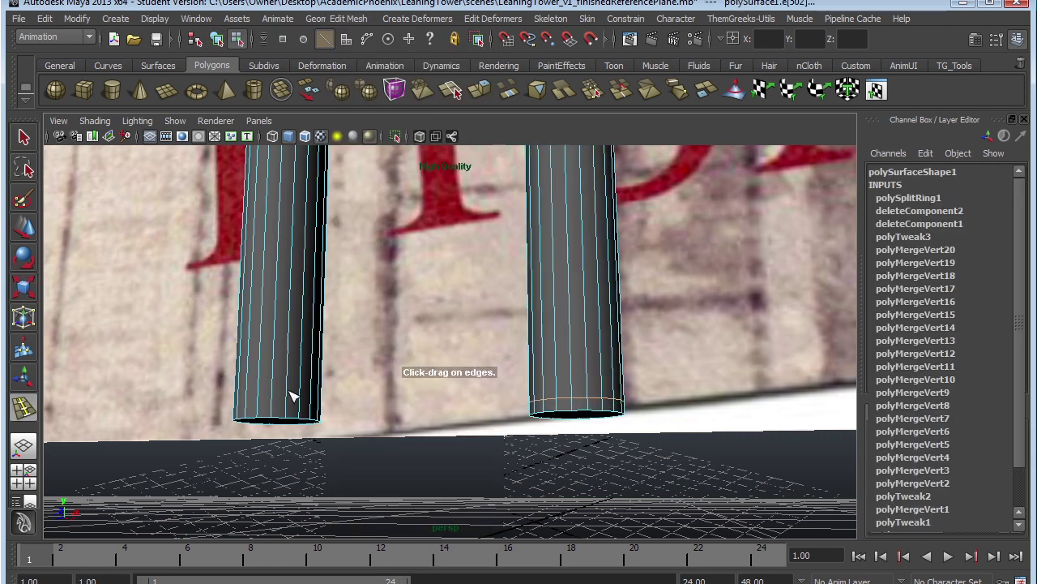
left_click_drag(294, 396, 297, 407)
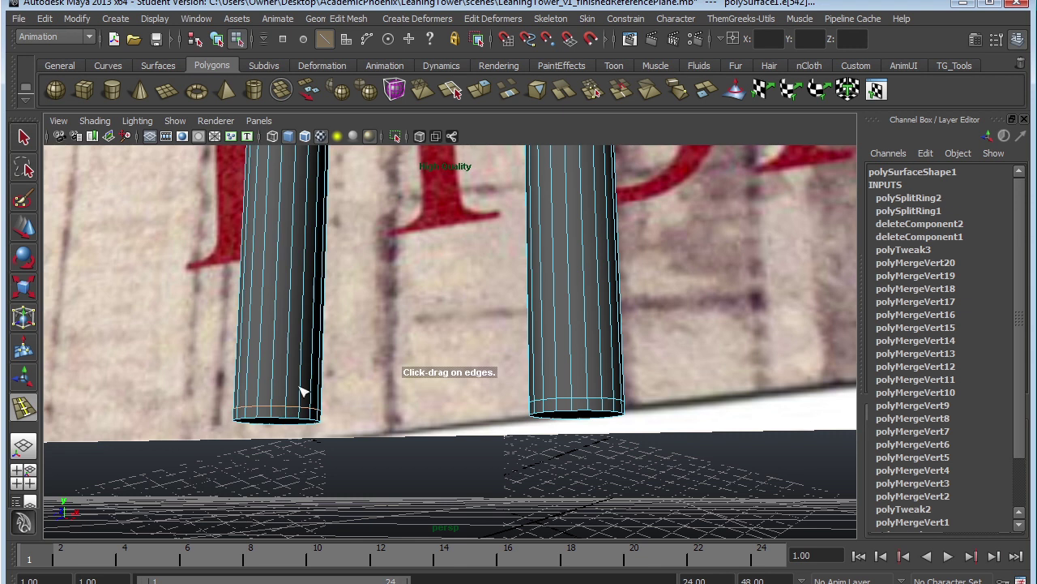
left_click(21, 139)
right_click_drag(587, 313, 641, 295)
Preview the arch mesh smoothed and examine the rounding of the column bottoms from several angles.
key("3")
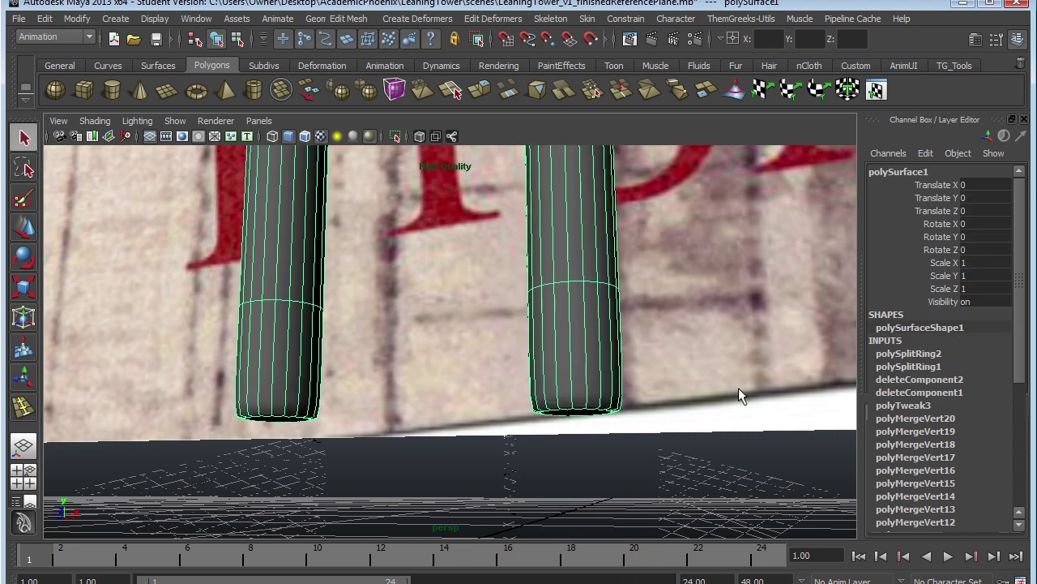
left_click(567, 430)
left_click_drag(567, 431, 489, 459, "alt")
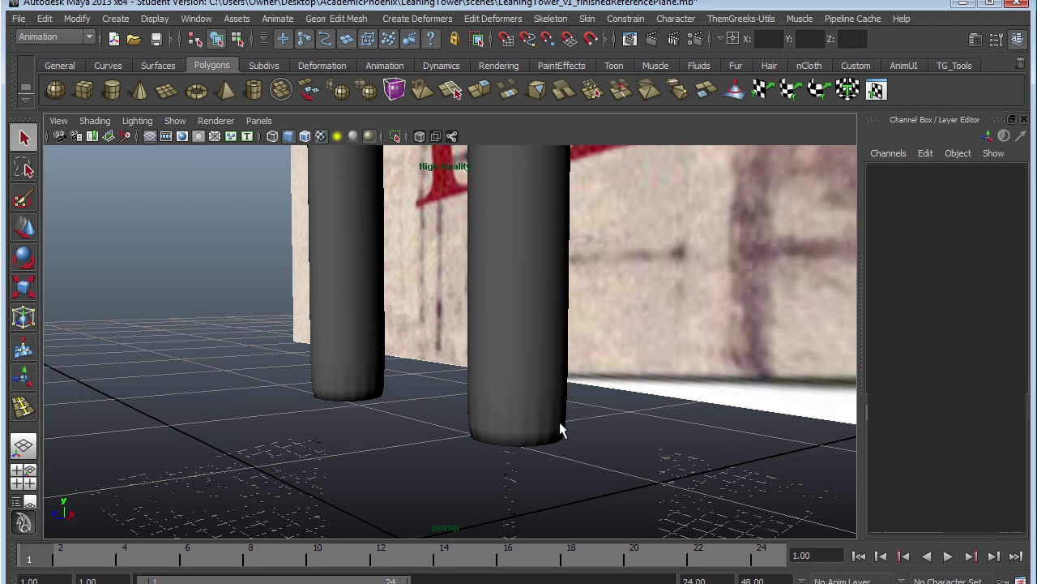
left_click_drag(559, 423, 607, 406, "alt")
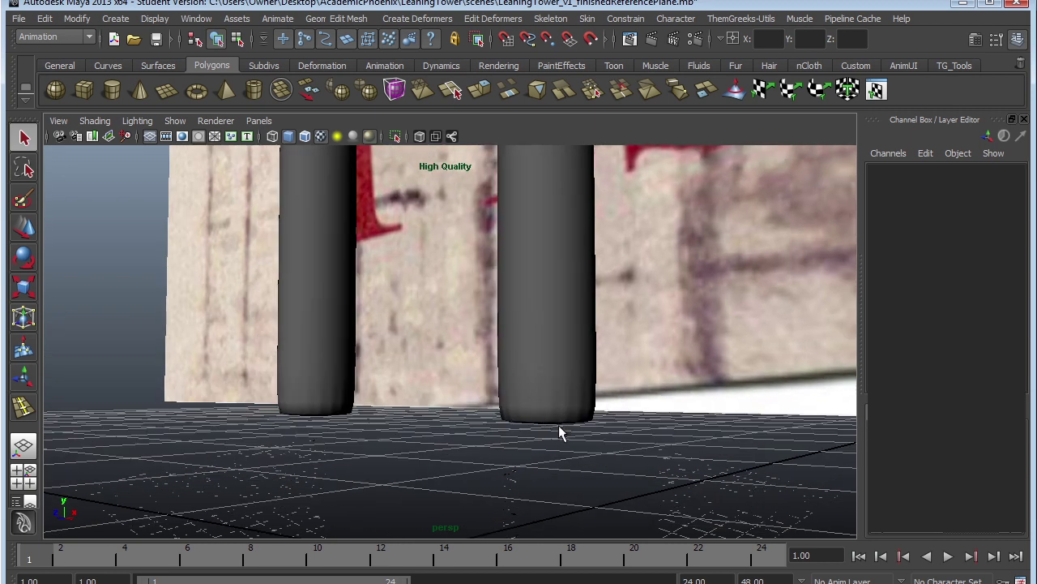
left_click_drag(560, 430, 598, 384, "alt")
Insert a second edge loop between the first loop and the bottom rim on each column, then return to object mode.
left_click(597, 384)
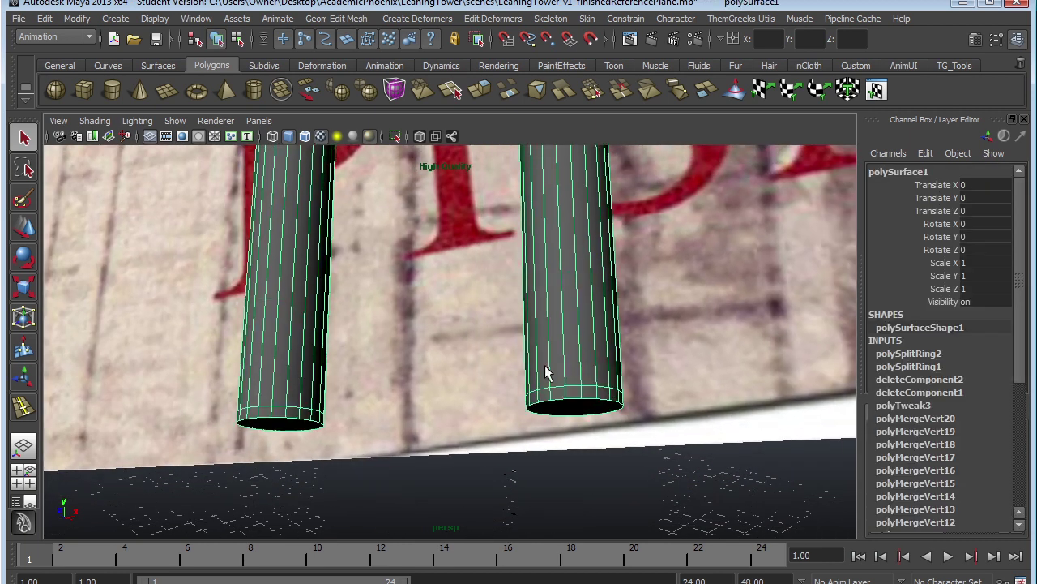
left_click(25, 399)
right_click_drag(575, 333, 694, 427, "alt")
left_click(645, 418)
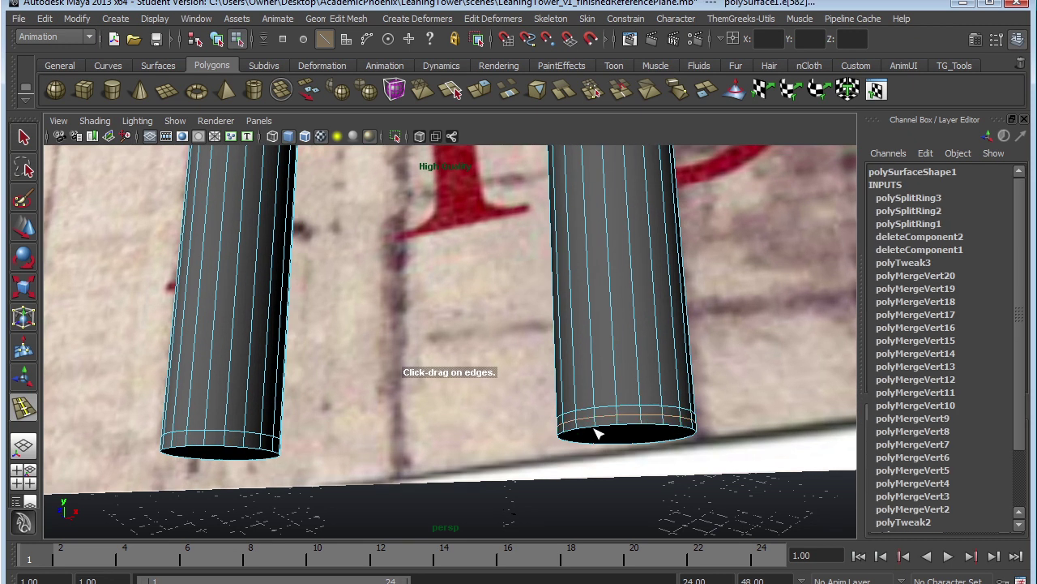
left_click_drag(227, 443, 232, 442)
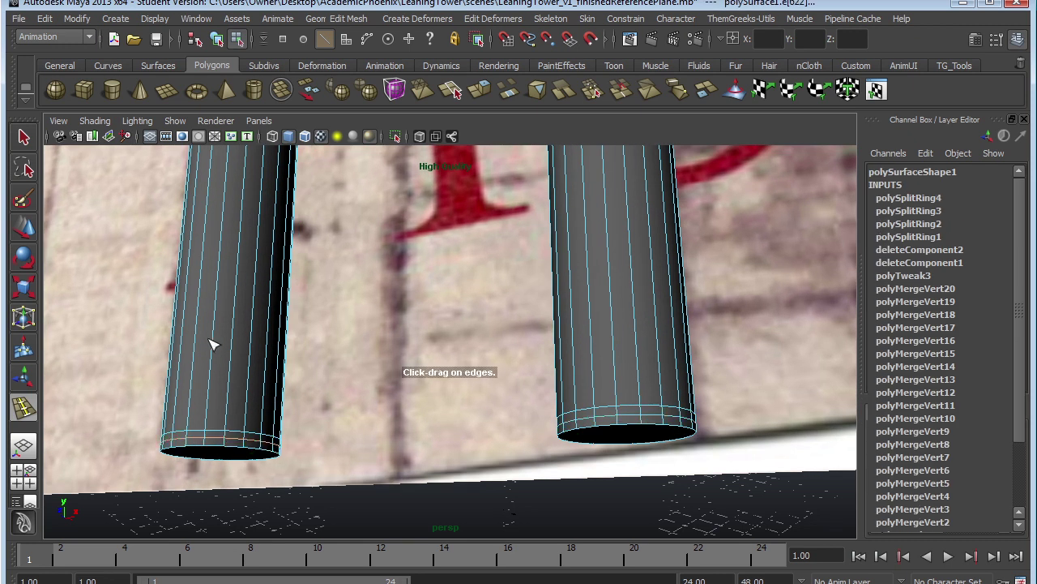
right_click_drag(255, 329, 318, 303)
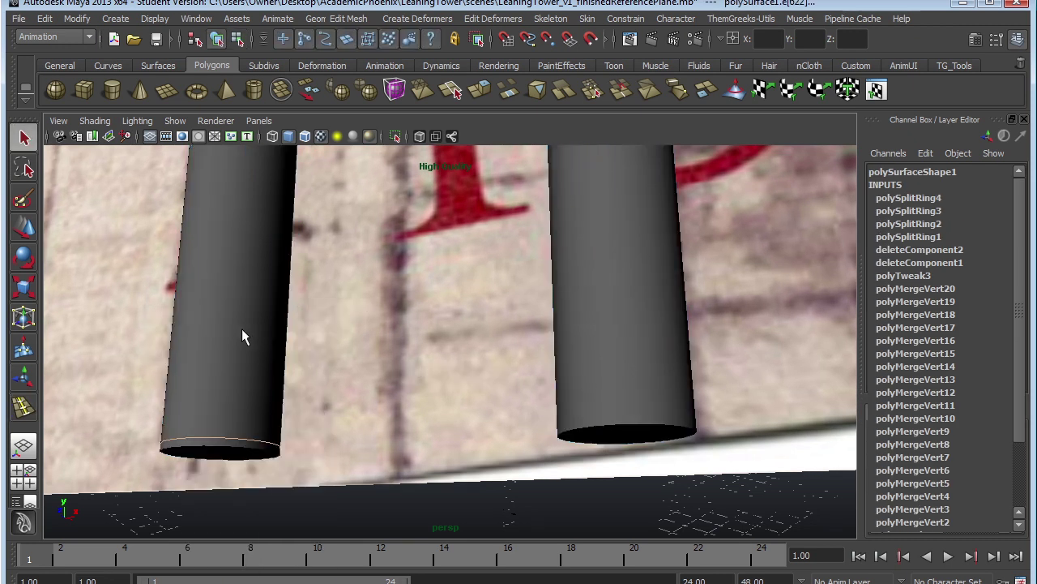
Check the smoothed column ends and the full arch with nothing selected.
left_click(457, 406)
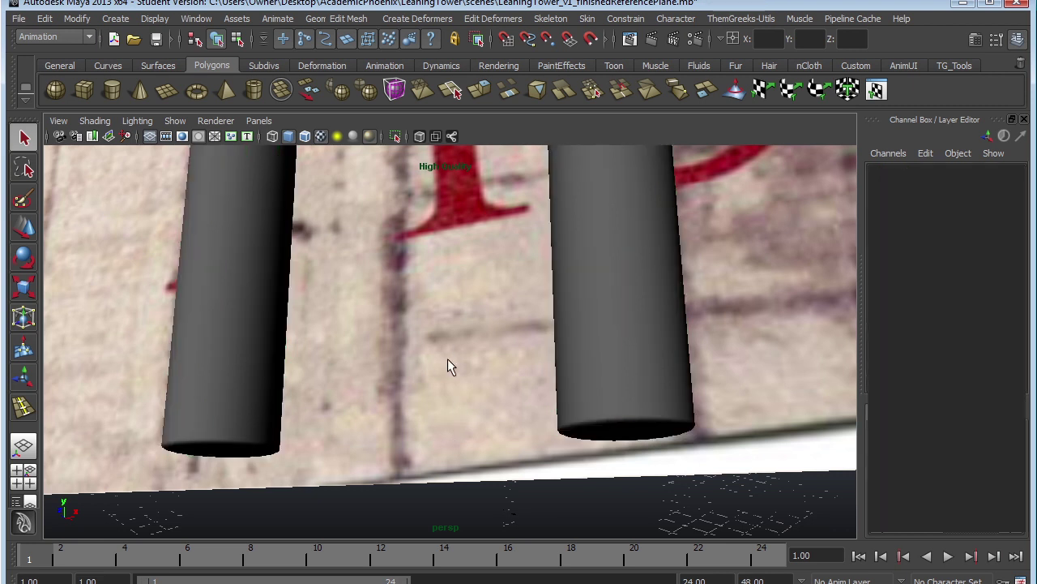
left_click_drag(447, 358, 458, 397, "alt")
right_click_drag(528, 400, 384, 336, "alt")
middle_click_drag(384, 335, 411, 451, "alt")
right_click_drag(541, 419, 526, 419, "alt")
left_click_drag(525, 419, 458, 428, "alt")
Rename the combined arch mesh as arc and freeze its transformations.
left_click(471, 431)
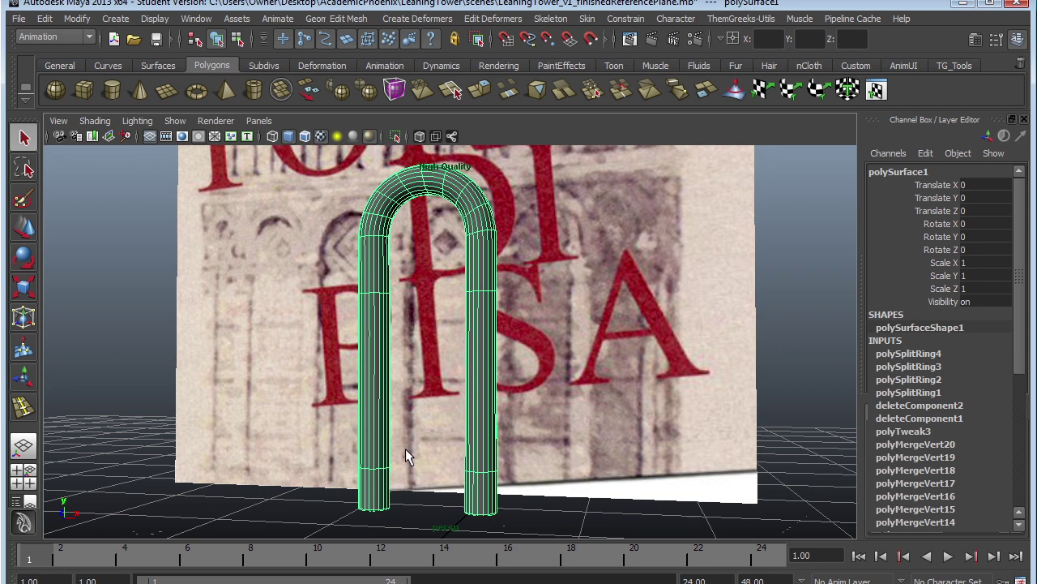
left_click_drag(406, 448, 494, 451, "alt")
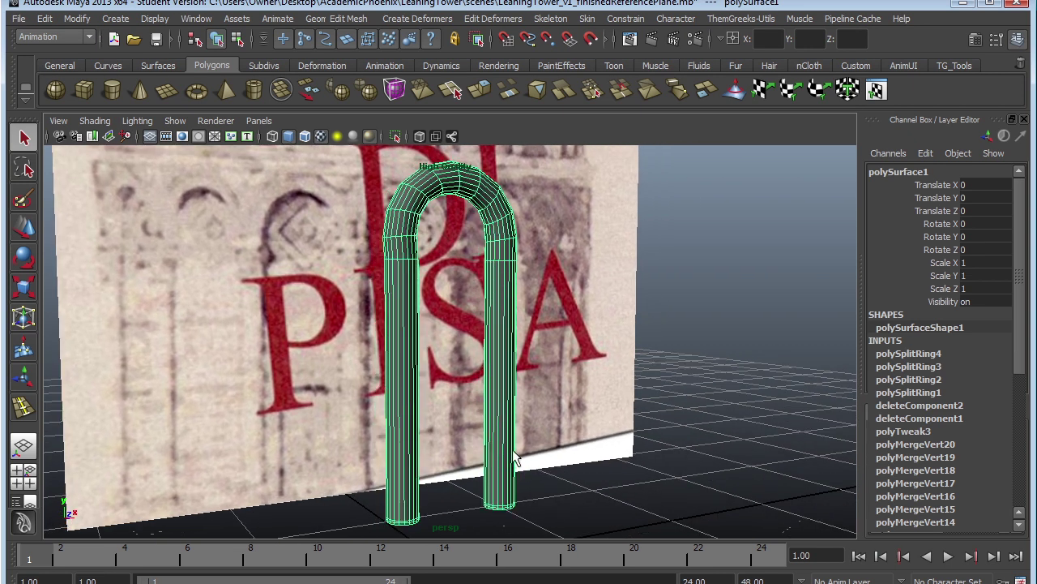
left_click_drag(657, 417, 640, 399, "alt")
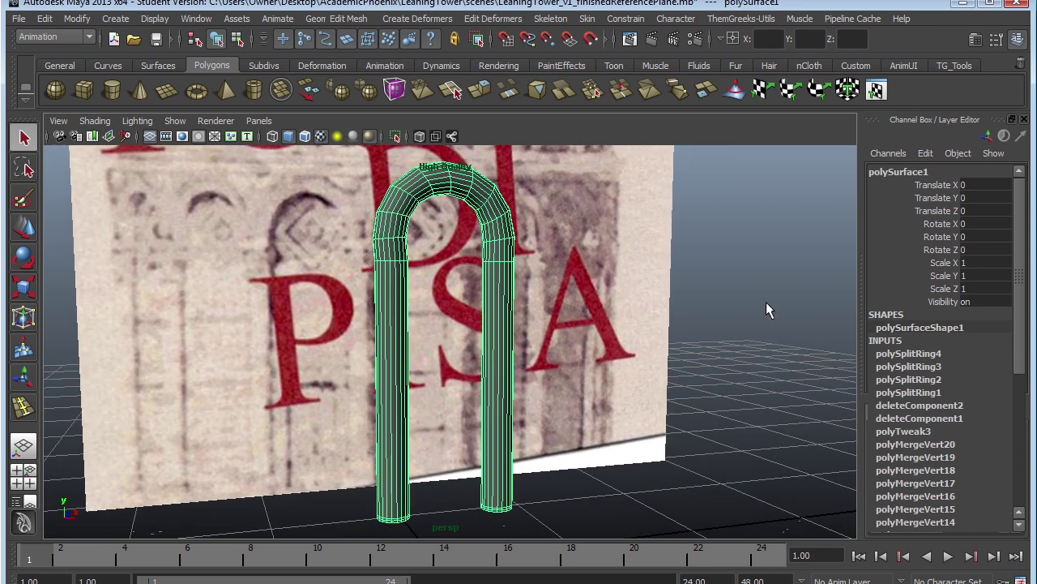
left_click(919, 172)
type("arc")
key("Return")
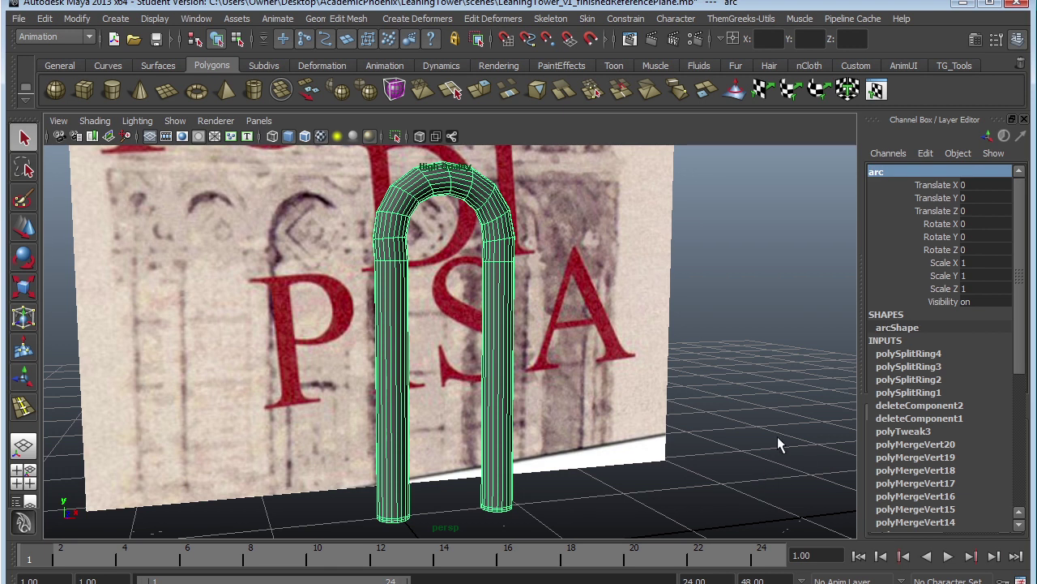
left_click(77, 18)
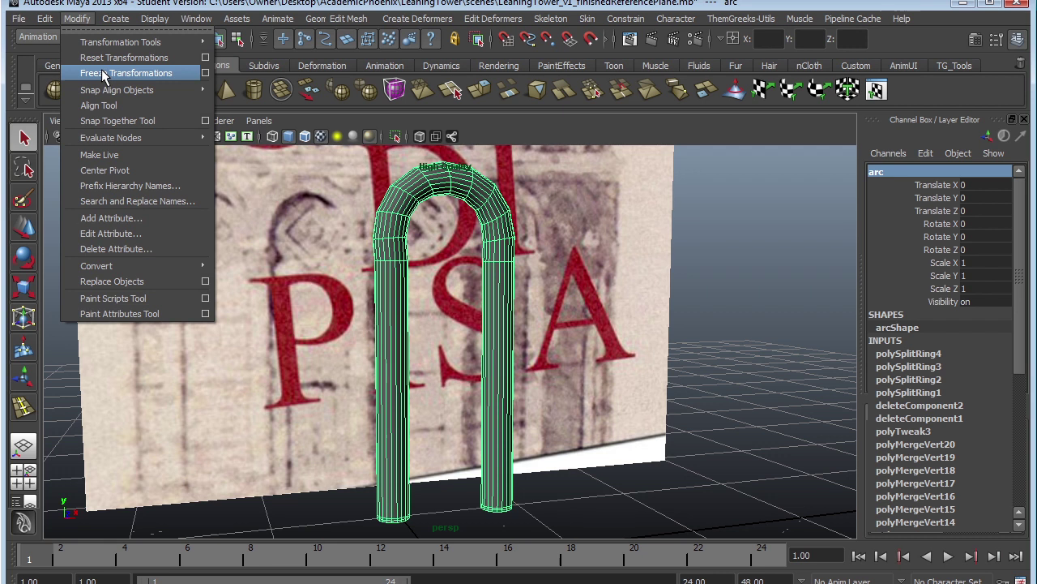
left_click(103, 73)
Review the arch's construction inputs and delete the history of all objects in the scene.
left_click(44, 18)
mouse_move(114, 186)
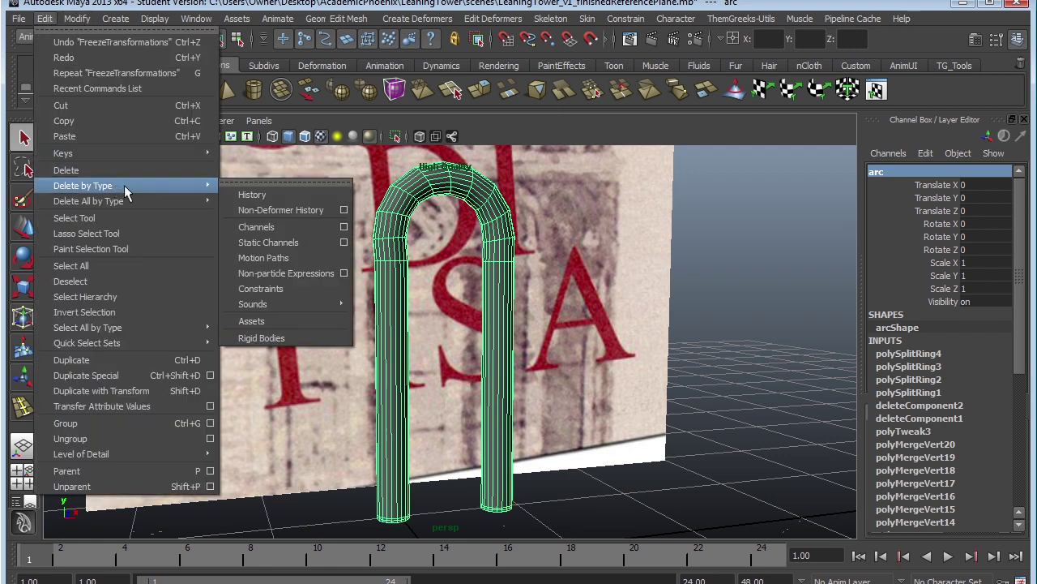
left_click(341, 159)
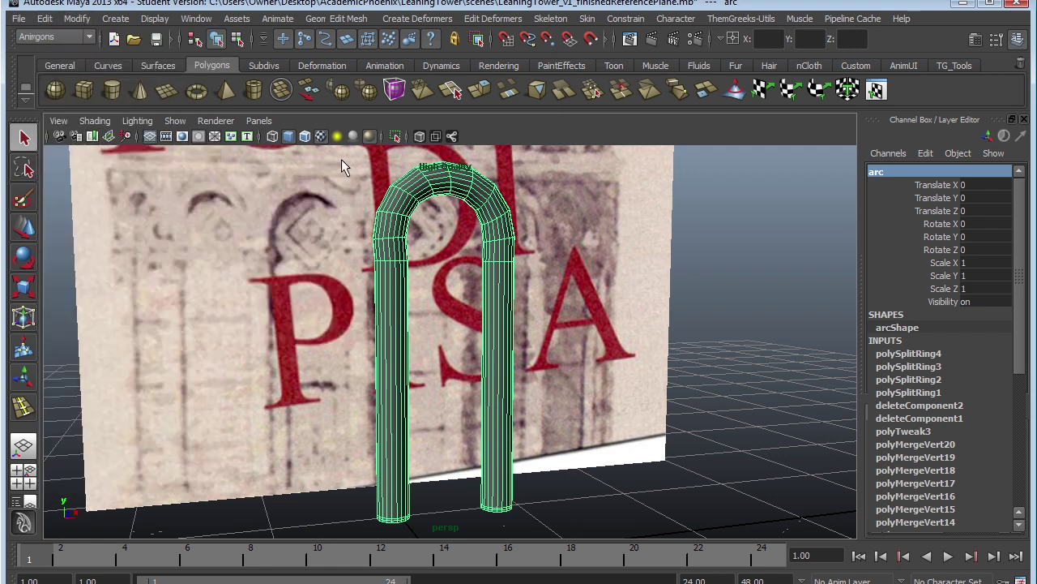
left_click_drag(1020, 324, 1021, 456)
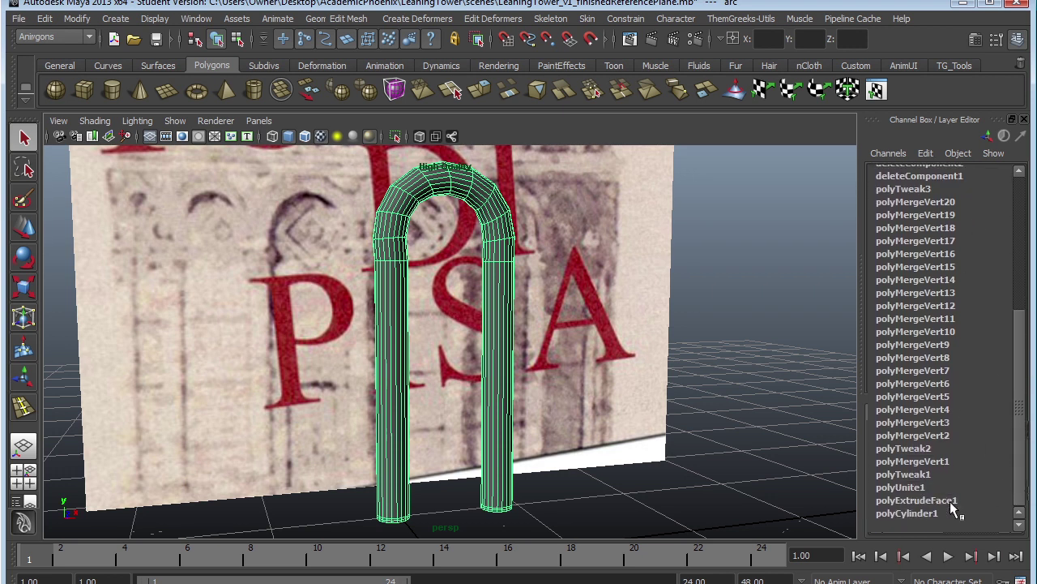
scroll(926, 258, "up", 3)
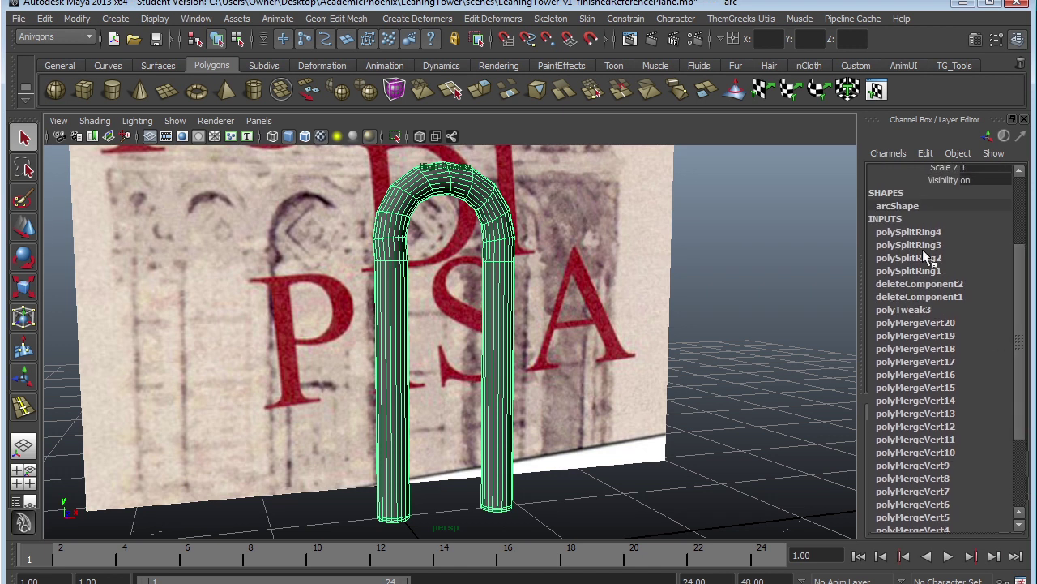
scroll(1018, 337, "down", 1)
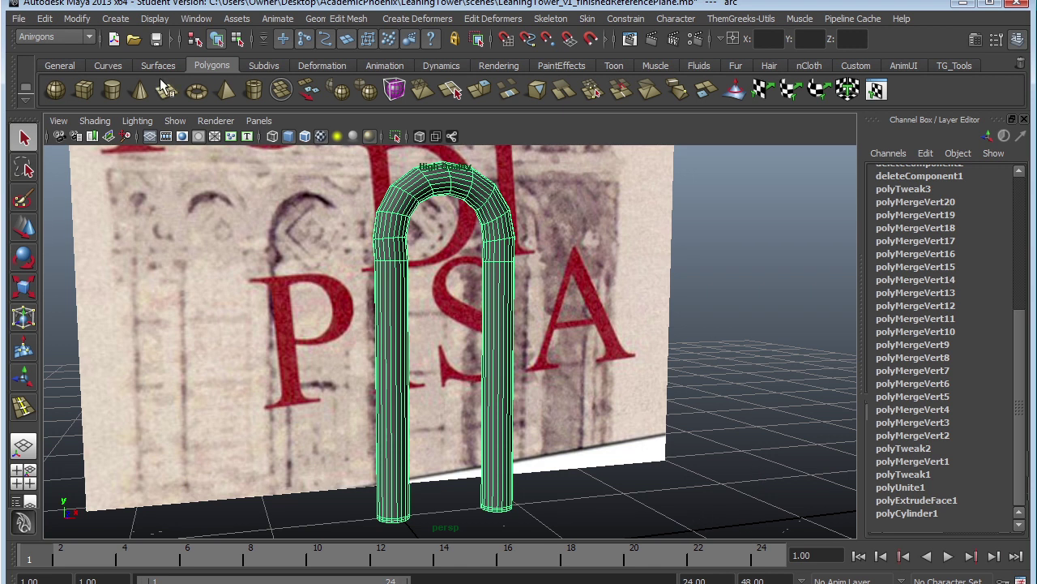
left_click(77, 19)
mouse_move(44, 19)
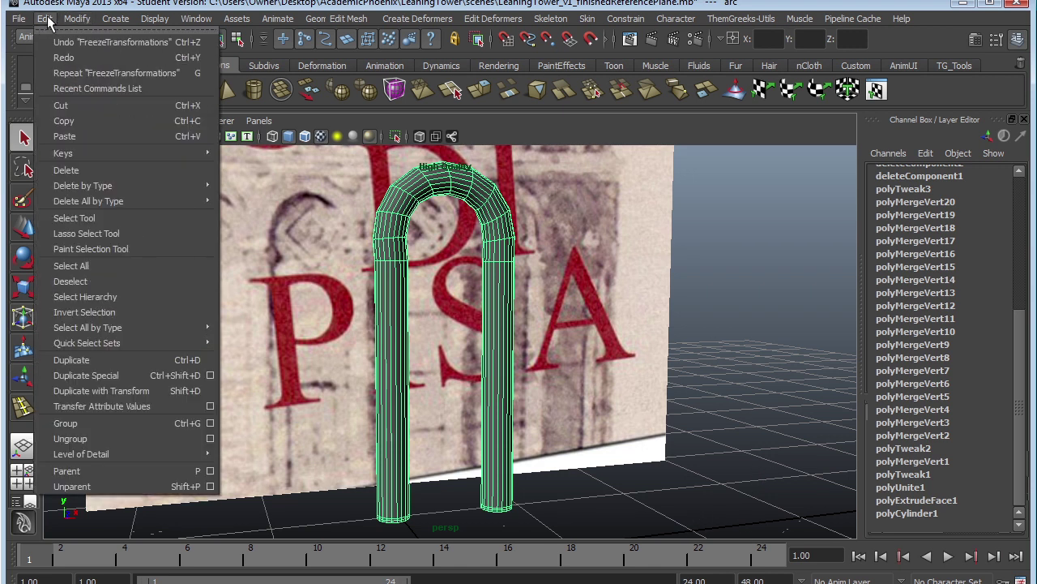
mouse_move(105, 199)
left_click(238, 212)
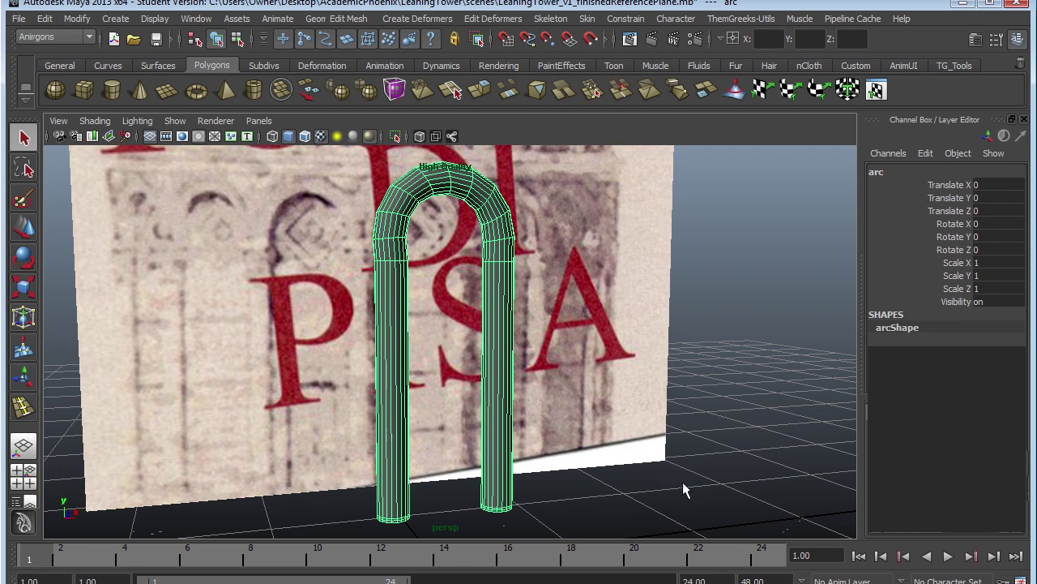
Save the scene as a new version named LeaningTower_v2_finishedArc.mb in the project's scenes folder, accepting the student version notice.
left_click_drag(706, 370, 489, 338, "alt")
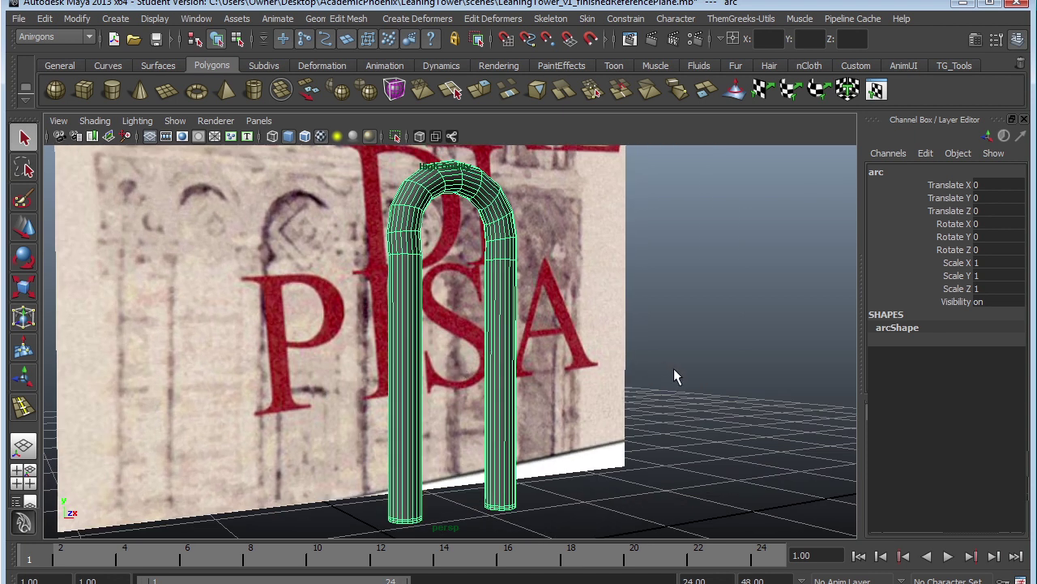
left_click(19, 20)
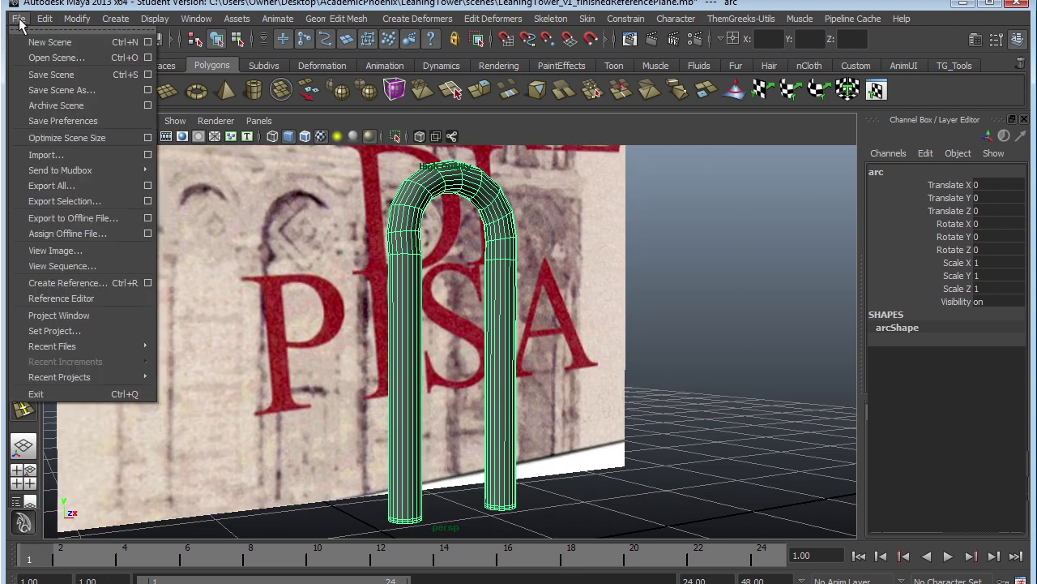
left_click(56, 90)
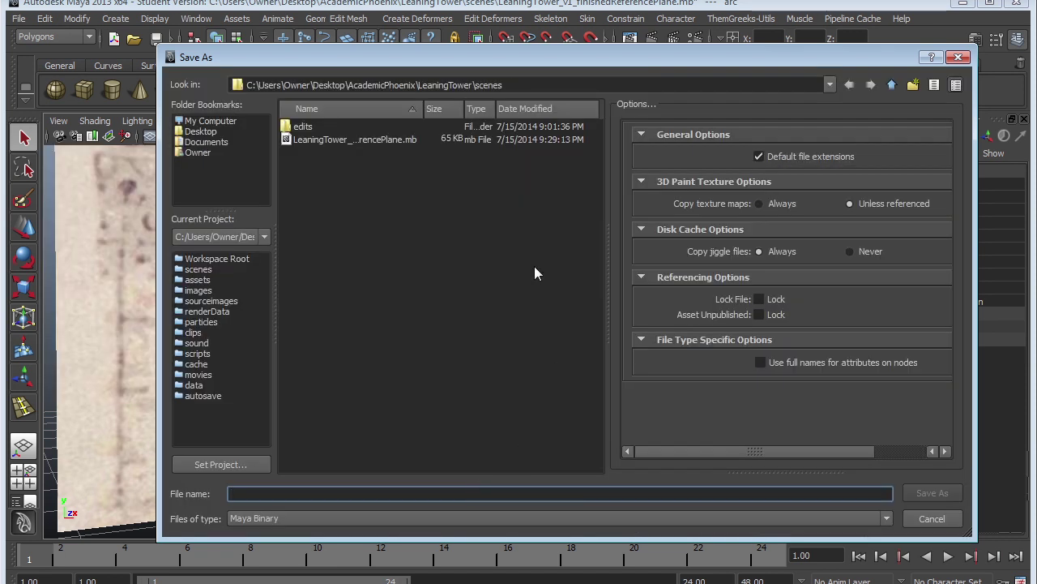
left_click(347, 139)
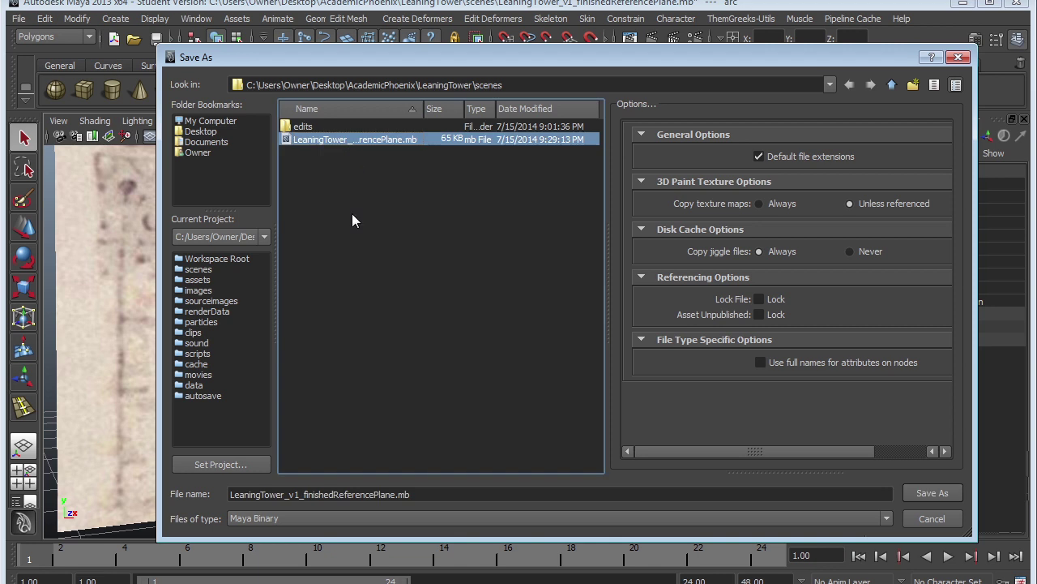
left_click(300, 494)
type("2")
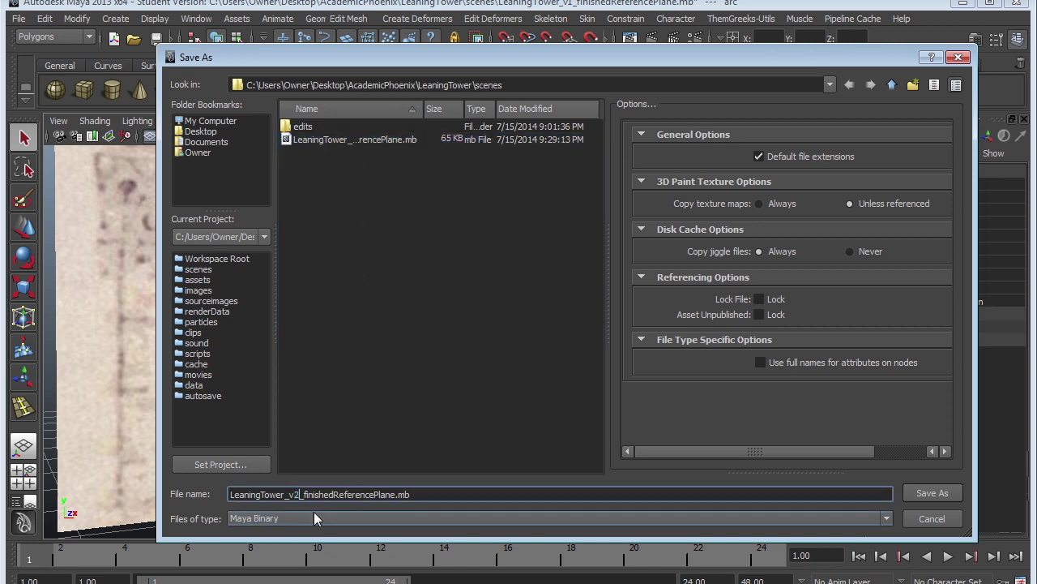
key("Right")
key("Right")
key("Delete")
key("Delete")
key("Delete")
key("Delete")
key("Delete")
key("Delete")
key("Delete")
key("Delete")
key("Delete")
key("Delete")
key("Delete")
key("Delete")
key("Delete")
key("Delete")
type("Arc")
key("Return")
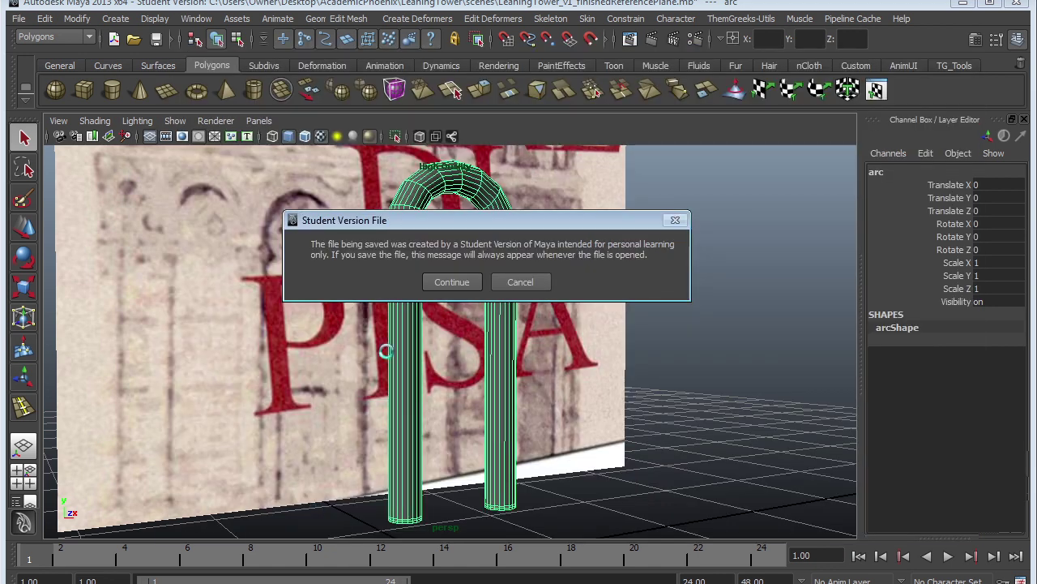
left_click(459, 282)
Deselect the arc and examine the finished arch against the whole reference plane from farther away.
left_click(676, 354)
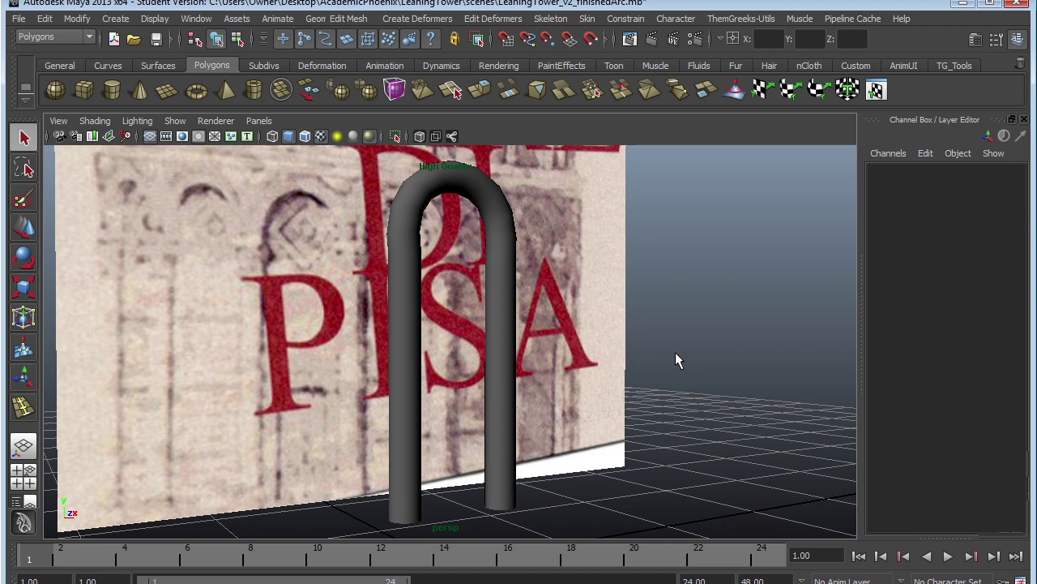
left_click_drag(693, 338, 642, 298, "alt")
right_click_drag(642, 291, 470, 350, "alt")
middle_click_drag(470, 350, 466, 378, "alt")
left_click_drag(466, 379, 478, 378, "alt")
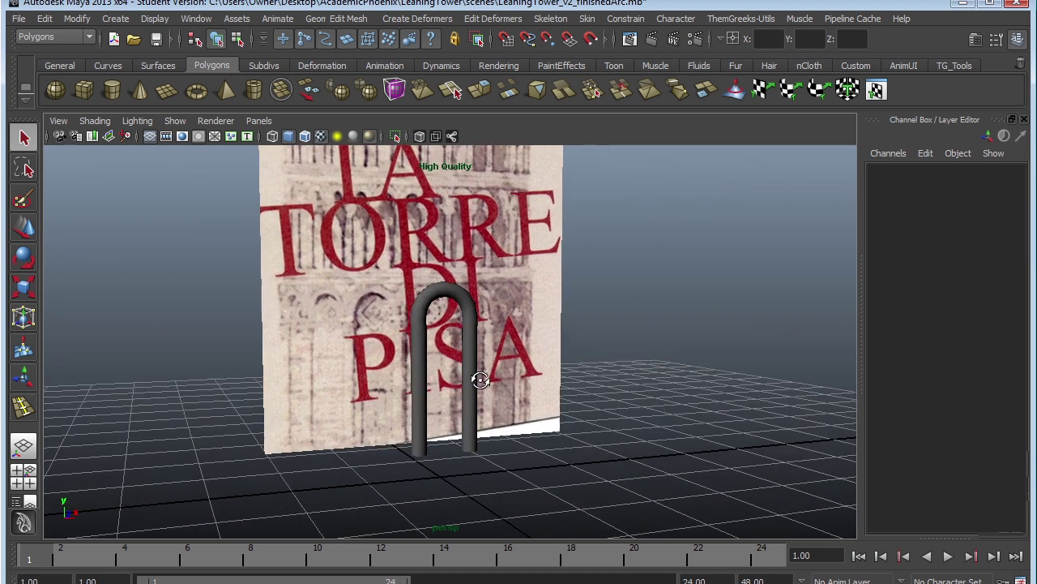